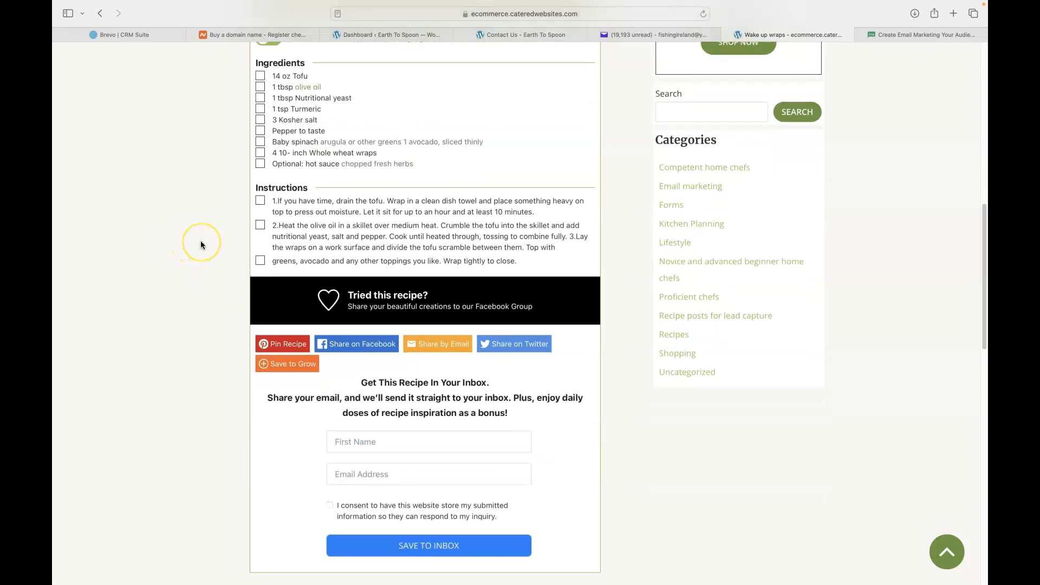
{"action": "scroll", "coordinate": [191, 248], "scroll_direction": "down", "scroll_amount": 2}
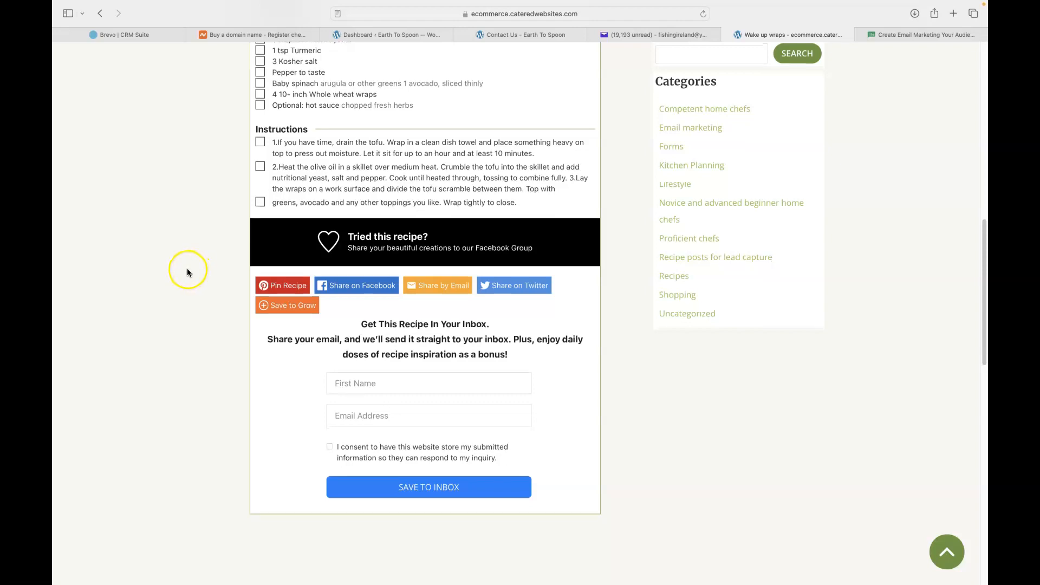
Look over the MailerLite home page, then return to the Wake up wraps recipe page
{"action": "scroll", "coordinate": [187, 269], "scroll_direction": "down", "scroll_amount": 1}
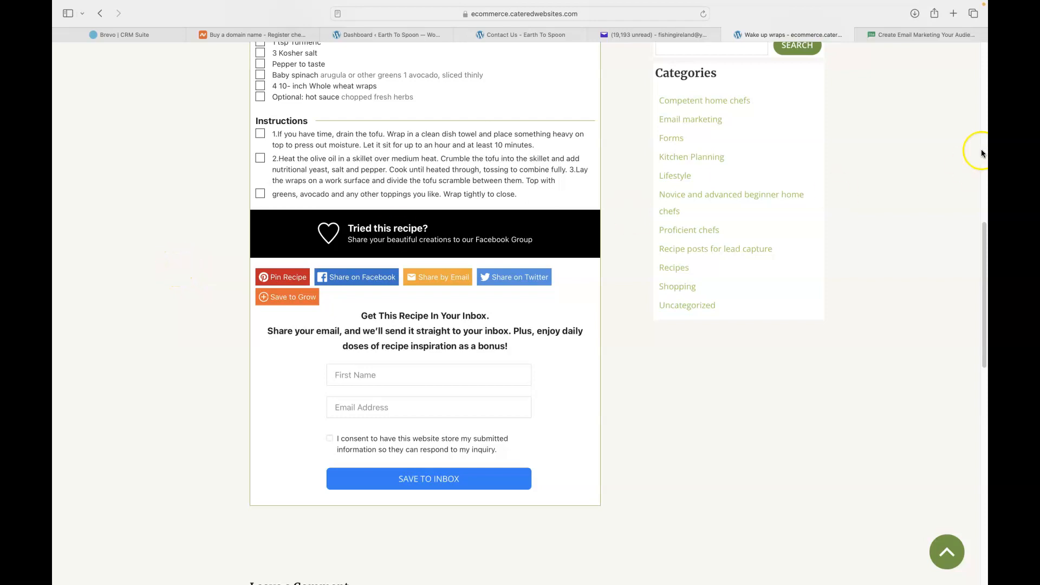
{"action": "left_click", "coordinate": [904, 33]}
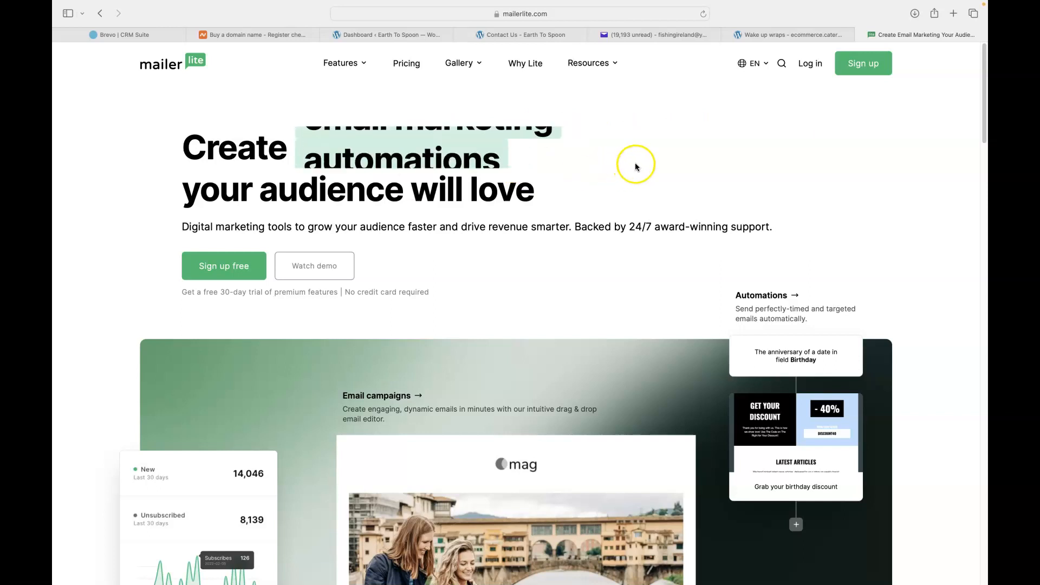
{"action": "left_click", "coordinate": [771, 34]}
Submit the recipe signup form with the submitter's first name, Yahoo e-mail and consent ticked
{"action": "left_click", "coordinate": [375, 371]}
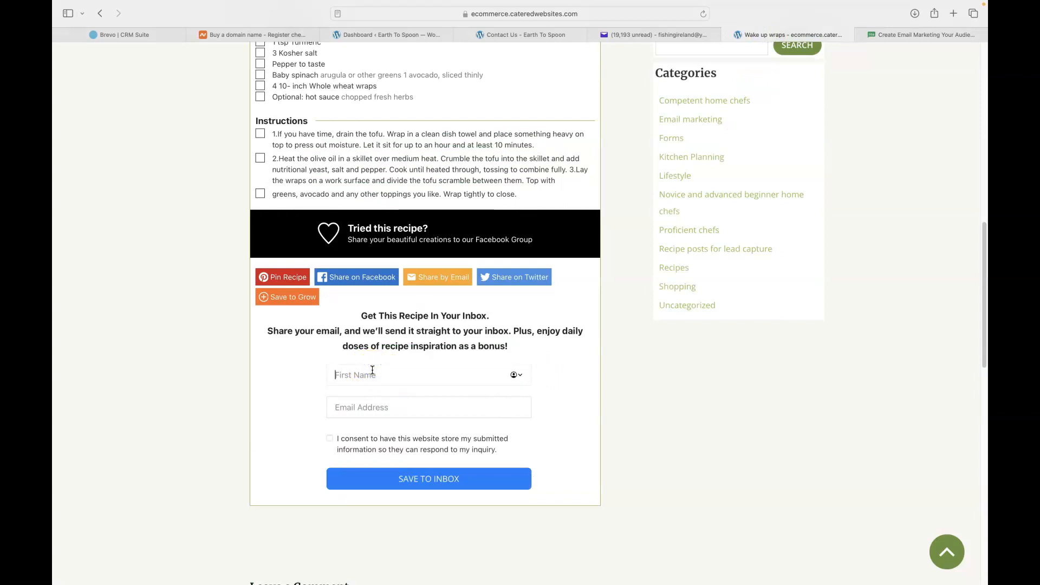
{"action": "type", "text": "Jon"}
{"action": "key", "text": "Tab"}
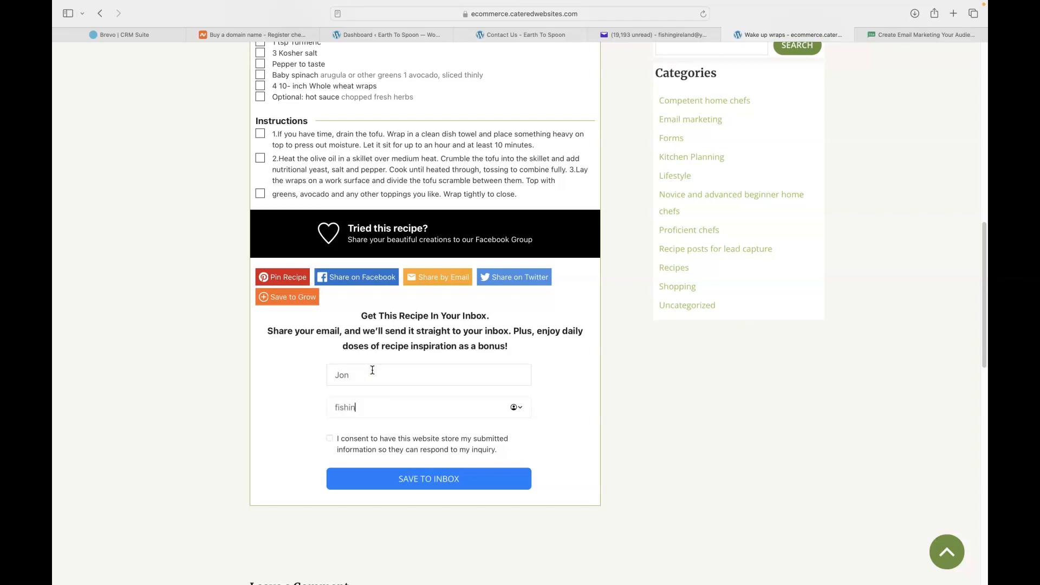
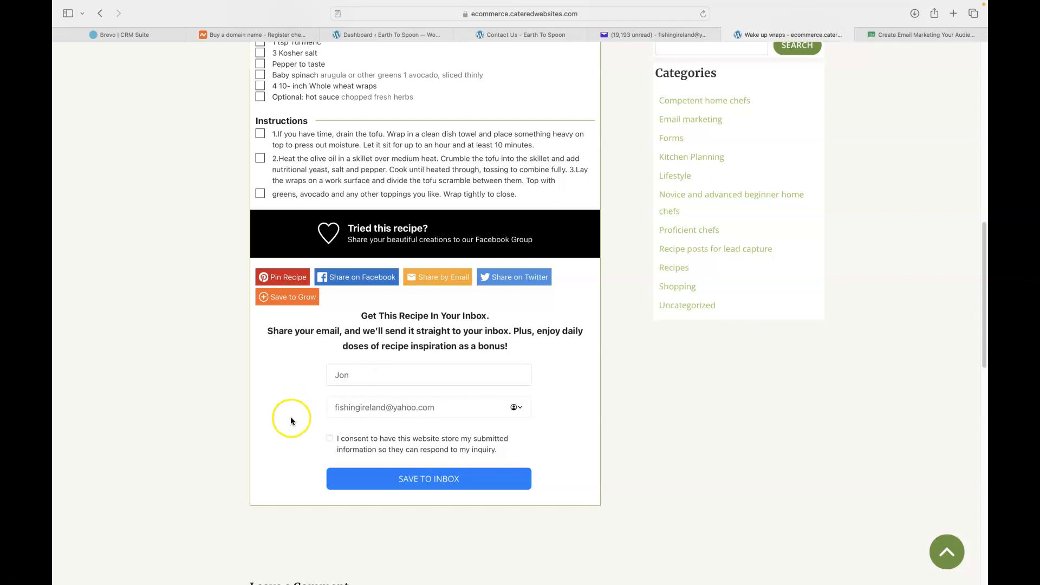
{"action": "left_click", "coordinate": [329, 438]}
{"action": "left_click", "coordinate": [407, 469]}
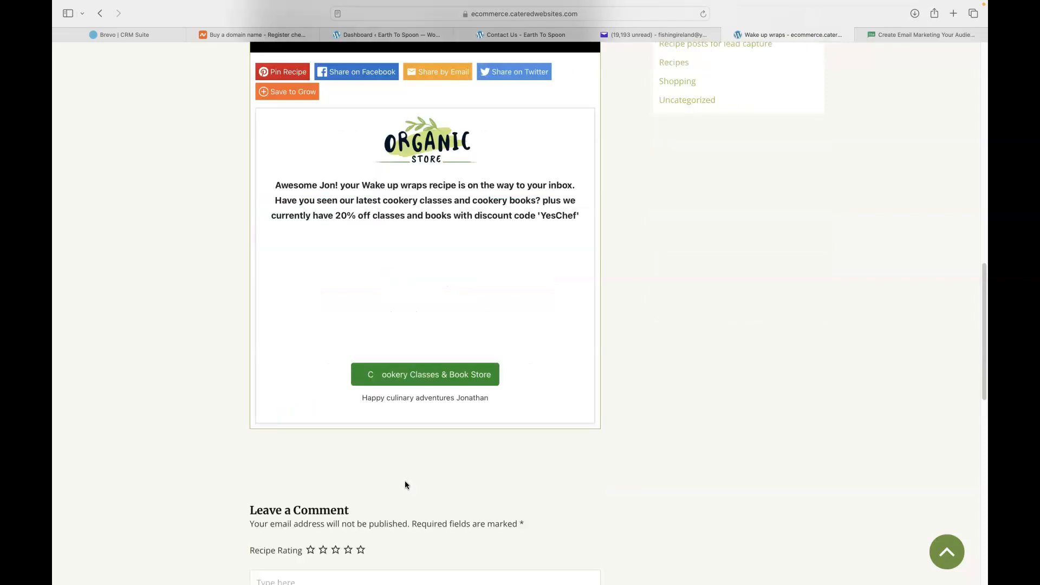
{"action": "scroll", "coordinate": [210, 318], "scroll_direction": "up", "scroll_amount": 15}
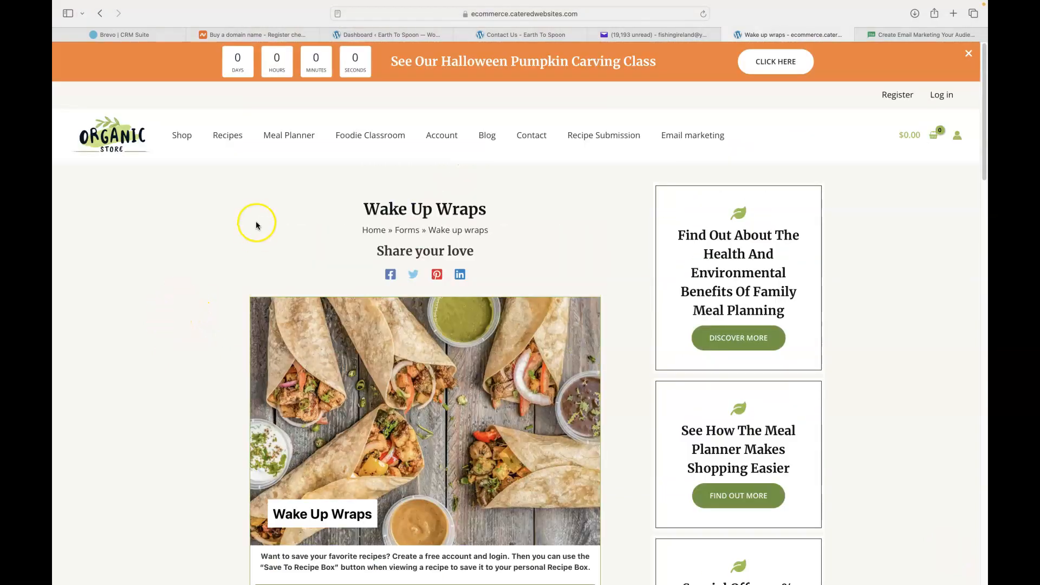
Open the Buy my book recipe email in the Yahoo inbox and read it through
{"action": "left_click", "coordinate": [648, 37]}
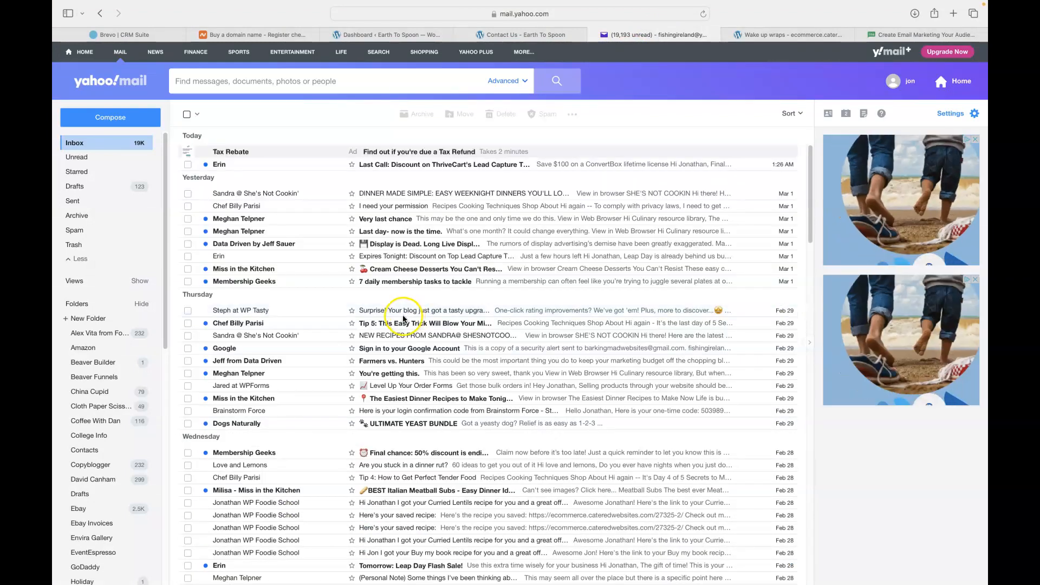
{"action": "scroll", "coordinate": [461, 228], "scroll_direction": "down", "scroll_amount": 5}
{"action": "scroll", "coordinate": [441, 234], "scroll_direction": "up", "scroll_amount": 5}
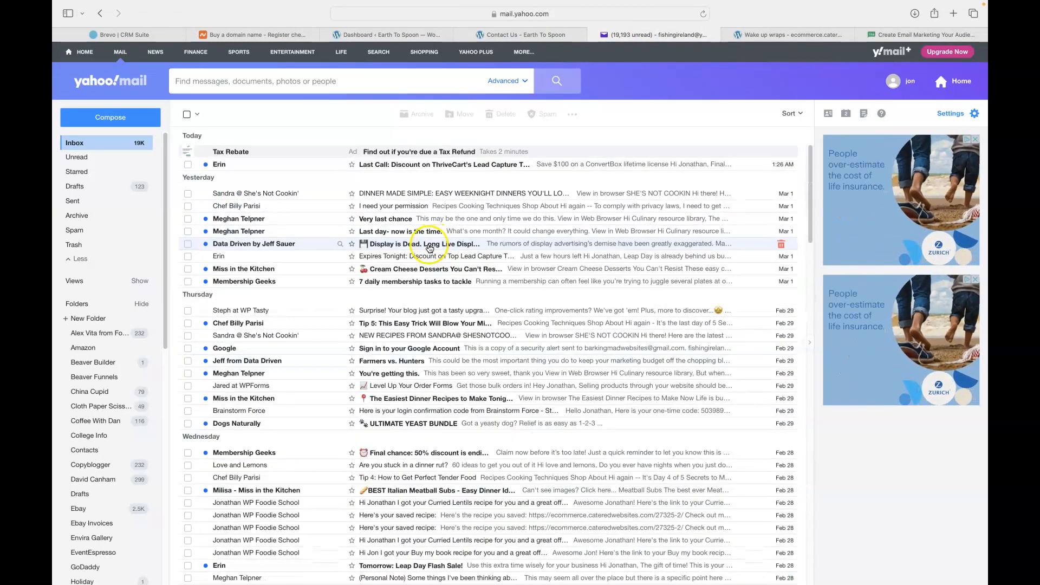
{"action": "scroll", "coordinate": [430, 241], "scroll_direction": "down", "scroll_amount": 10}
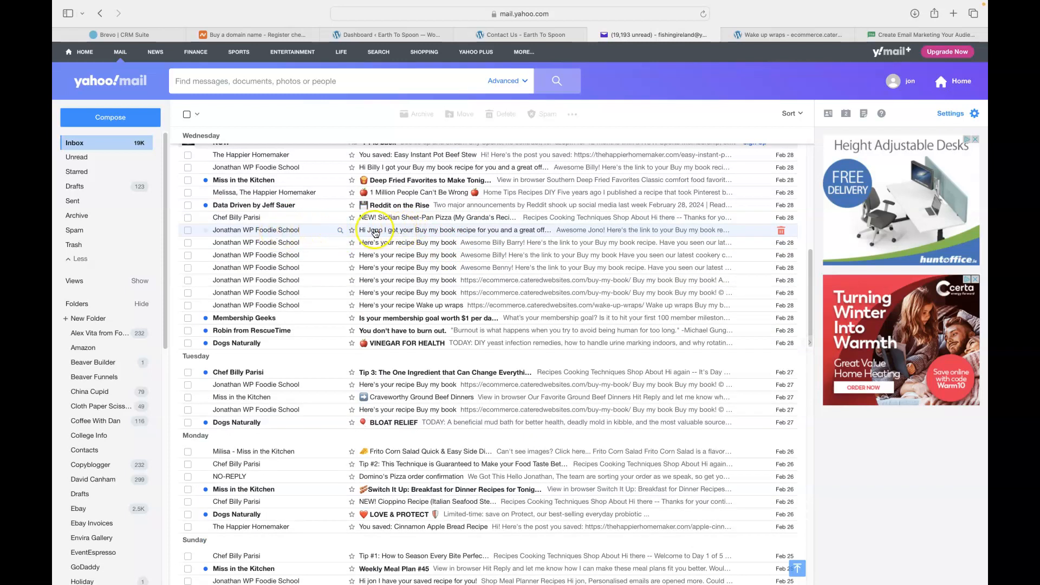
{"action": "left_click", "coordinate": [406, 233]}
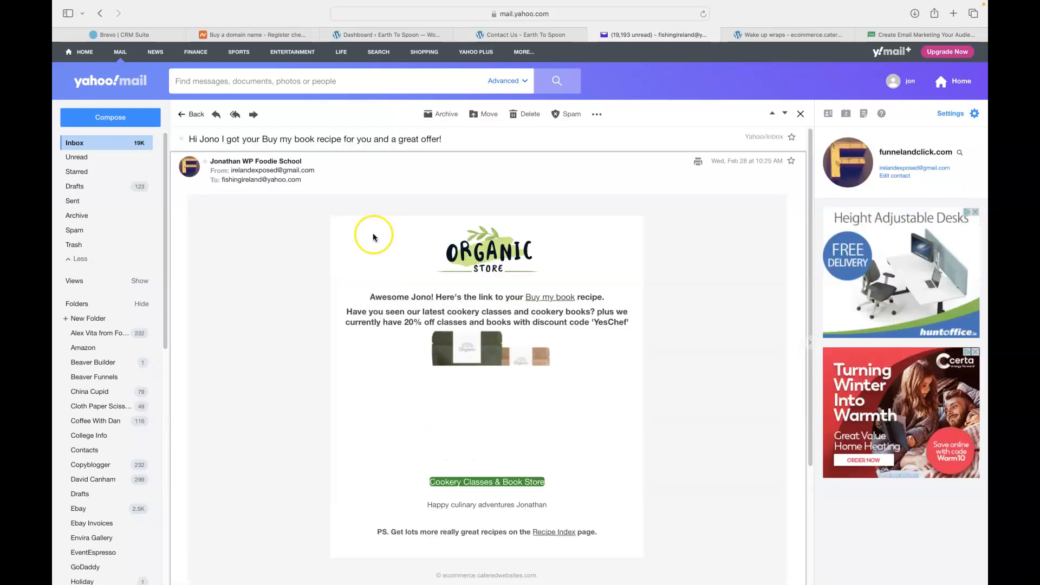
{"action": "scroll", "coordinate": [272, 284], "scroll_direction": "down", "scroll_amount": 1}
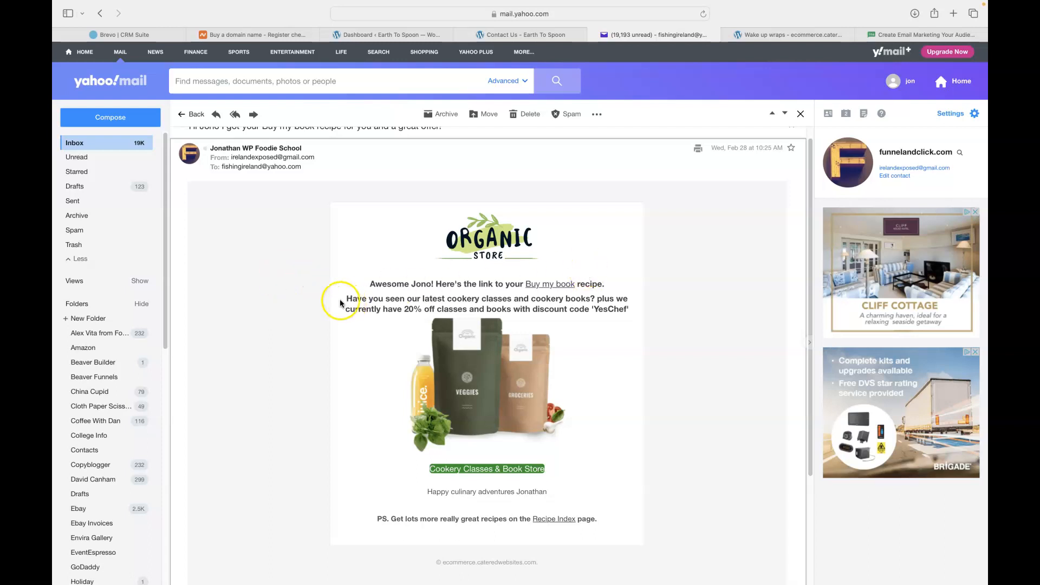
{"action": "scroll", "coordinate": [310, 307], "scroll_direction": "down", "scroll_amount": 1}
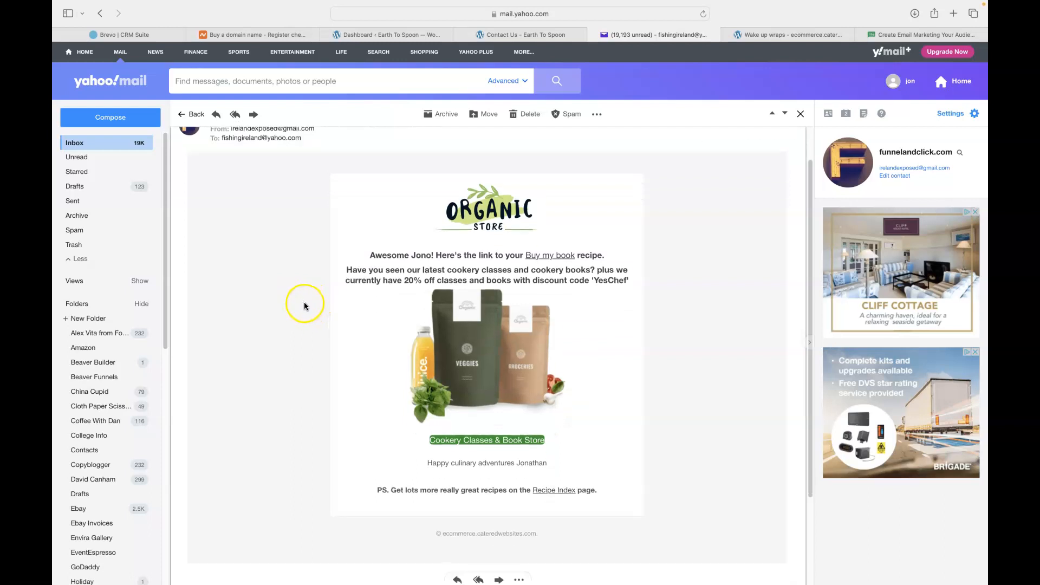
{"action": "scroll", "coordinate": [298, 303], "scroll_direction": "up", "scroll_amount": 1}
{"action": "scroll", "coordinate": [297, 301], "scroll_direction": "up", "scroll_amount": 1}
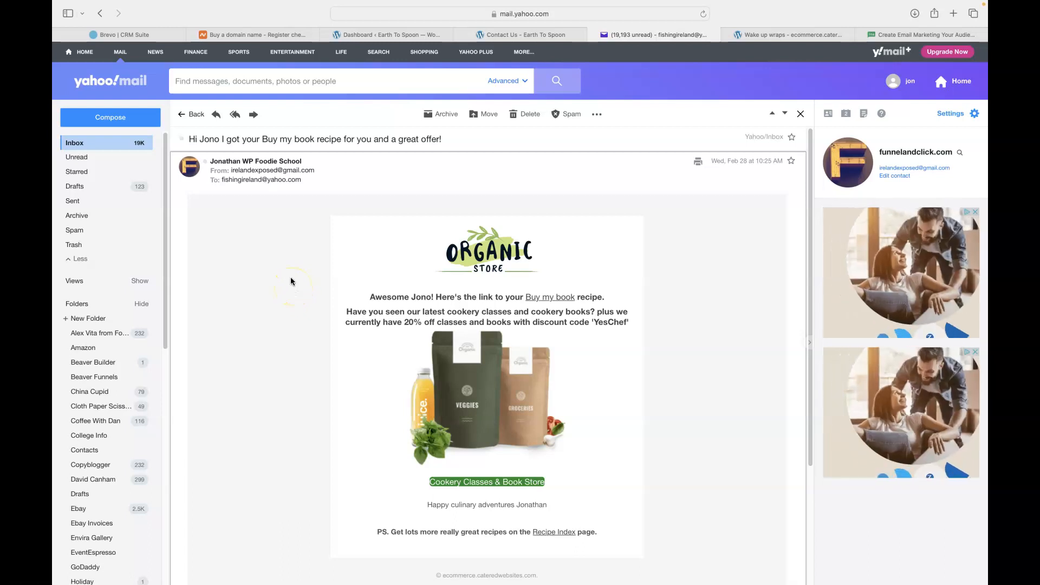
Close the MailerLite page, go back to the Yahoo message list, and move to Brevo
{"action": "left_click", "coordinate": [862, 36]}
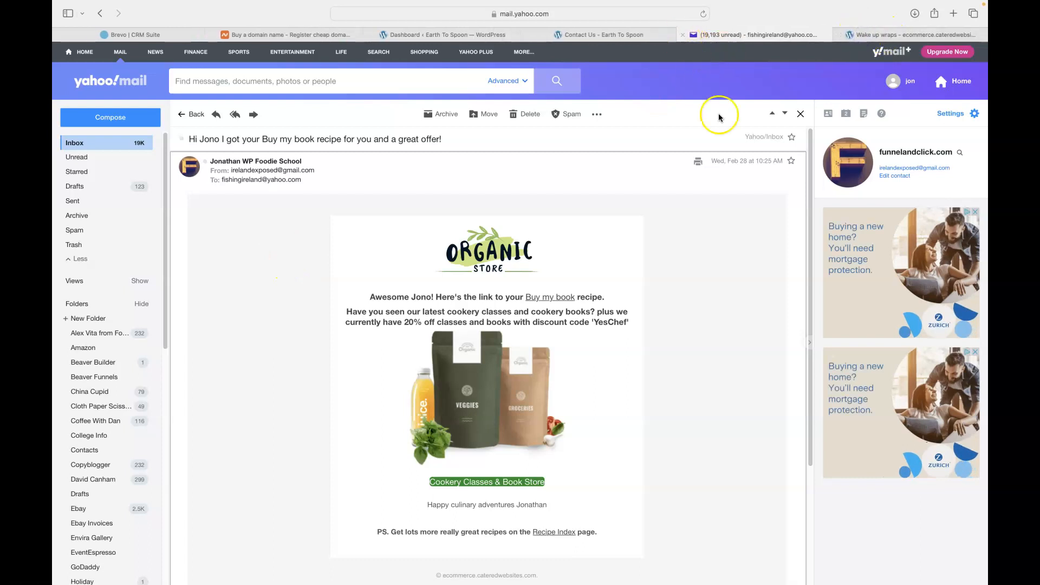
{"action": "left_click", "coordinate": [76, 145]}
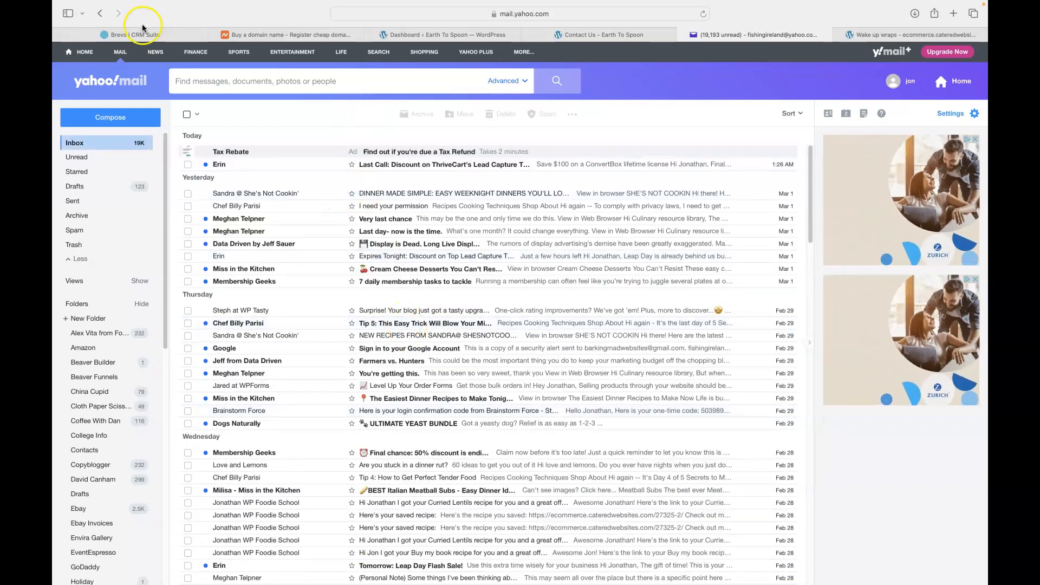
{"action": "left_click", "coordinate": [135, 36]}
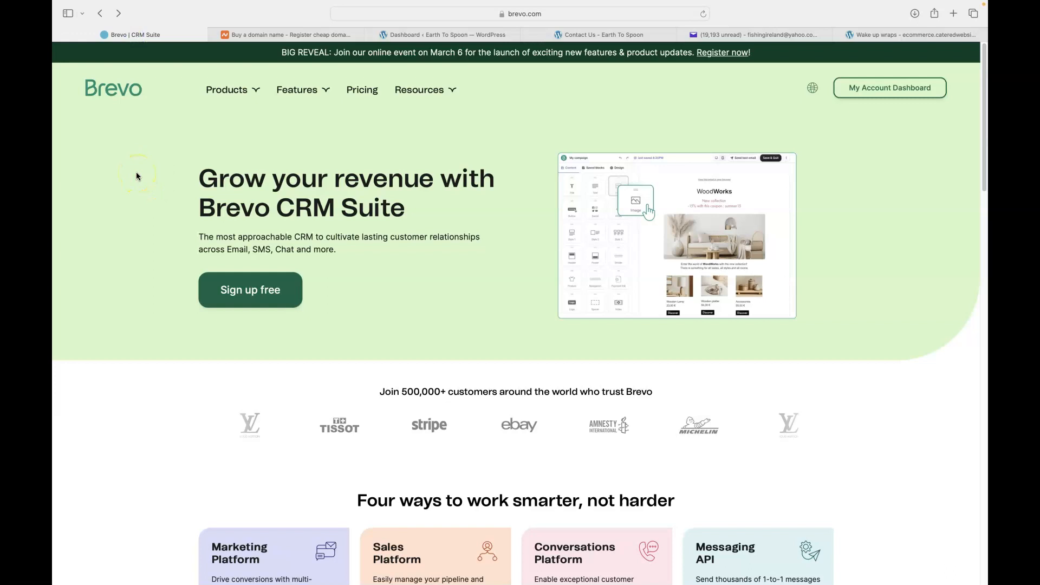
Bring up the Transactional Email plan on Brevo's pricing page
{"action": "left_click", "coordinate": [362, 94]}
{"action": "left_click", "coordinate": [159, 126]}
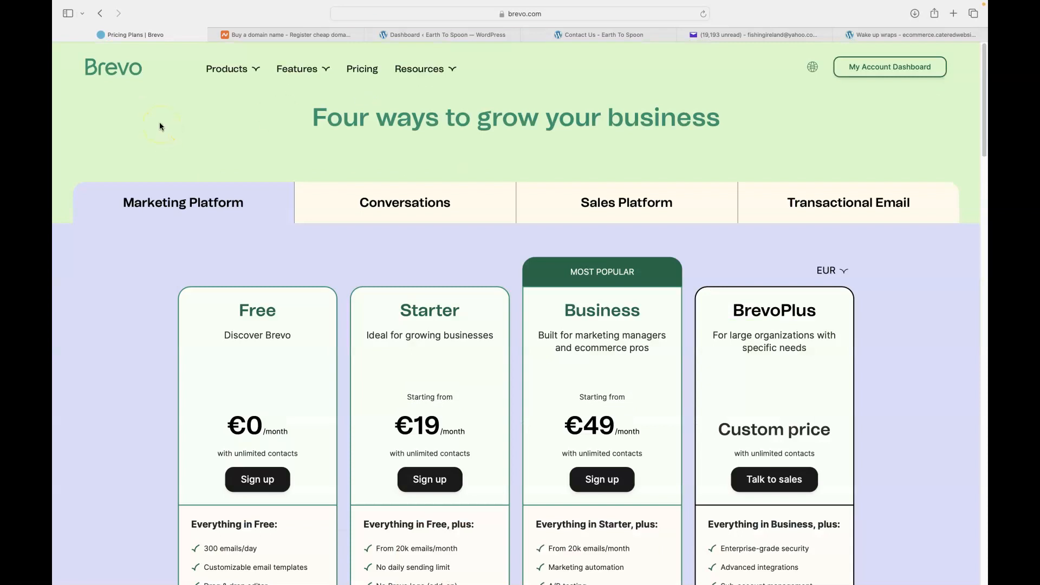
{"action": "left_click", "coordinate": [833, 205]}
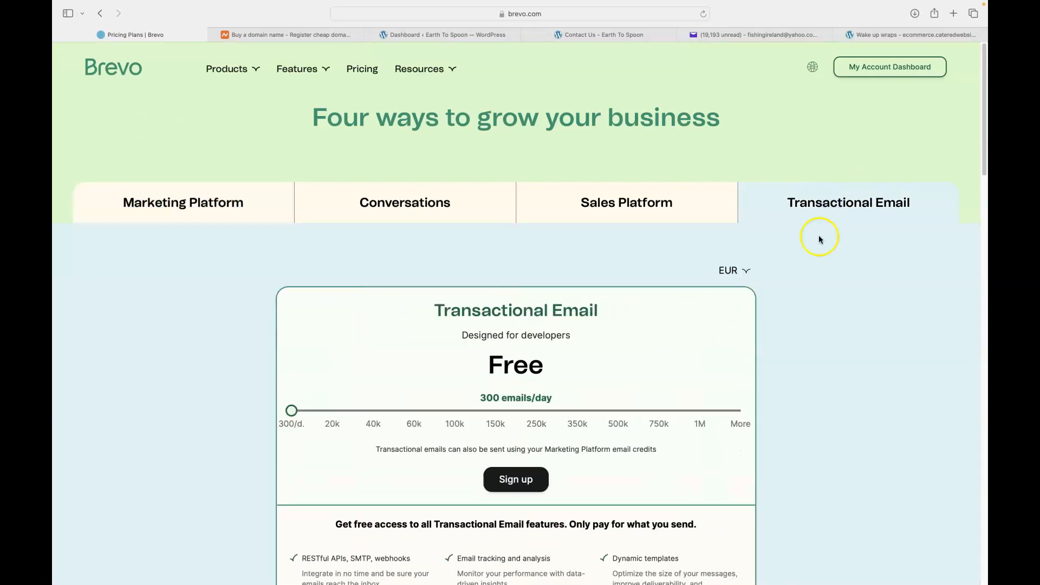
{"action": "scroll", "coordinate": [829, 252], "scroll_direction": "down", "scroll_amount": 3}
{"action": "left_click", "coordinate": [508, 254]}
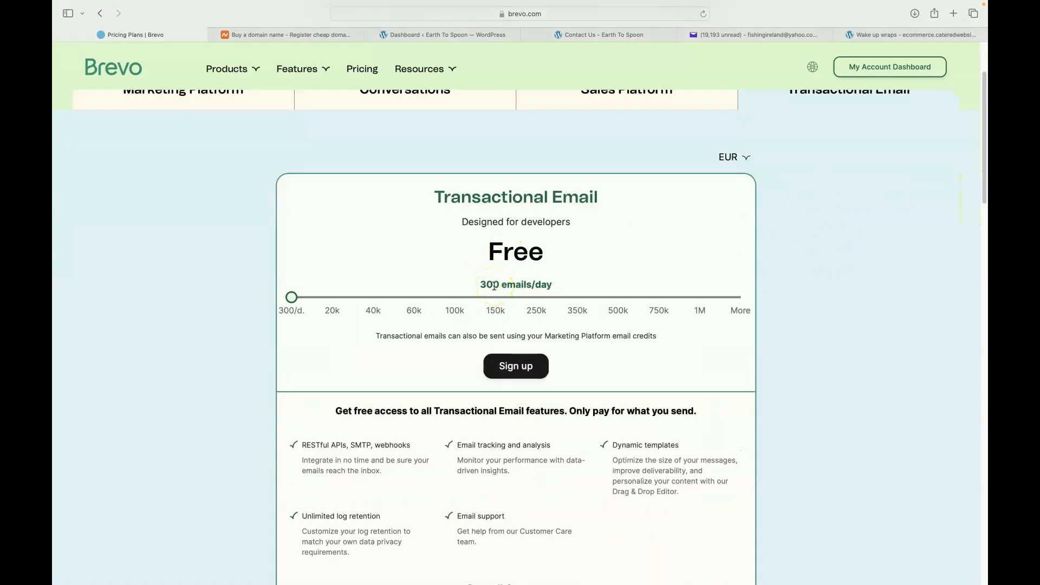
Compare the price at 20,000 emails a month with 300 emails/day, then open the account dashboard
{"action": "left_click_drag", "start_coordinate": [294, 301], "coordinate": [321, 302]}
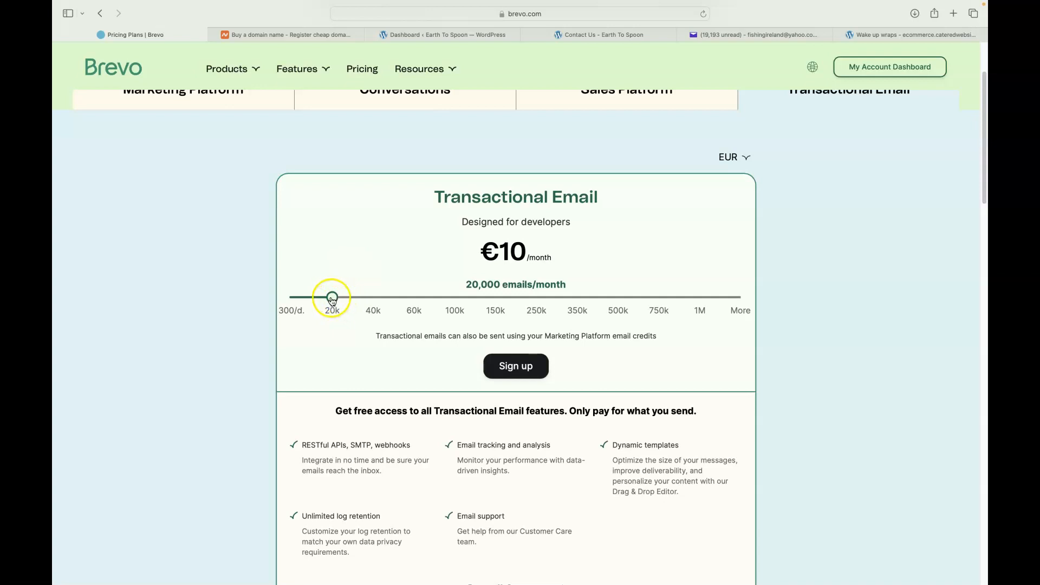
{"action": "left_click_drag", "start_coordinate": [332, 297], "coordinate": [292, 297]}
{"action": "scroll", "coordinate": [189, 297], "scroll_direction": "down", "scroll_amount": 1}
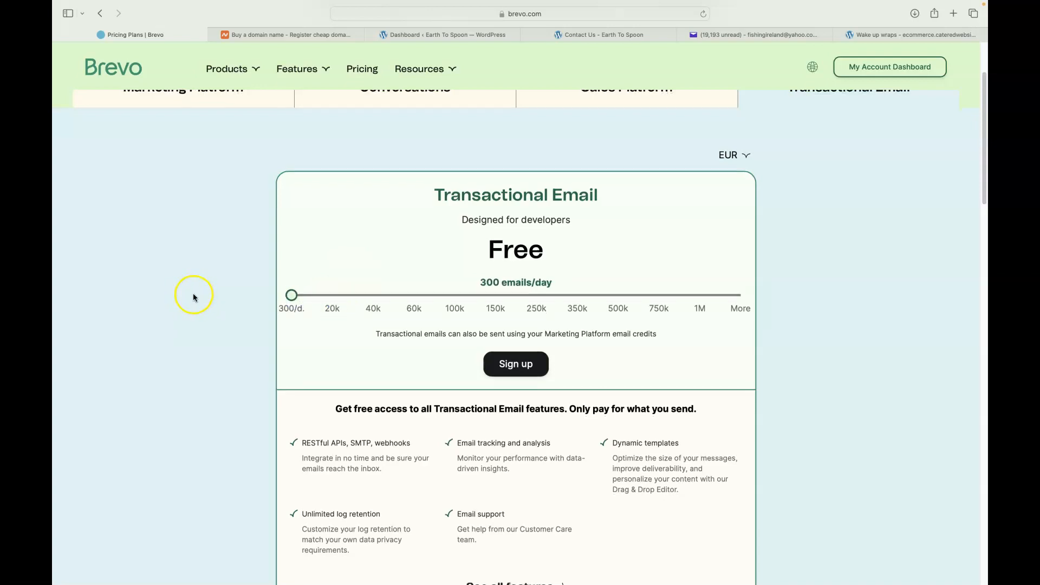
{"action": "scroll", "coordinate": [197, 279], "scroll_direction": "up", "scroll_amount": 3}
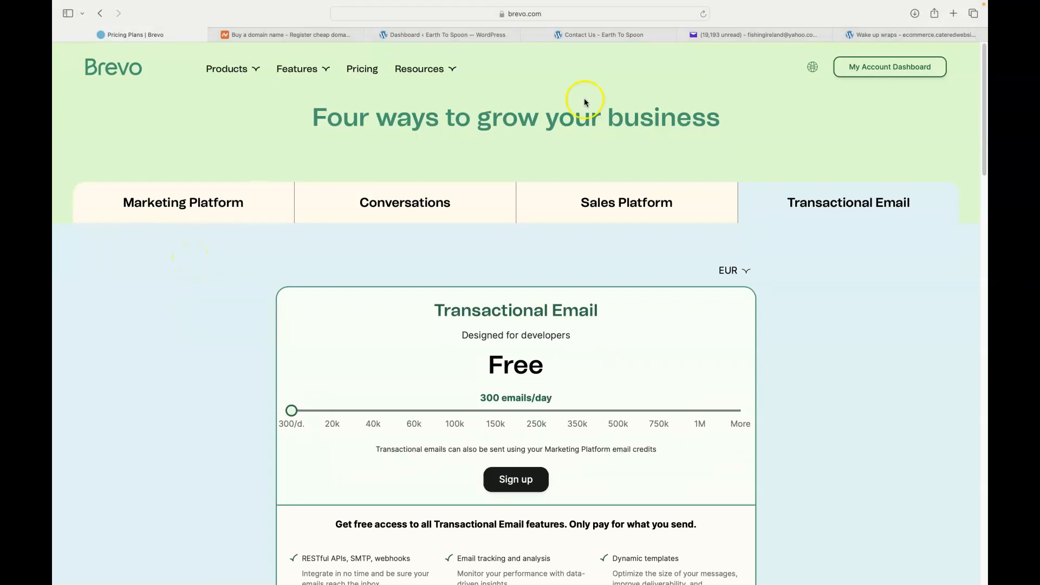
{"action": "left_click", "coordinate": [864, 66]}
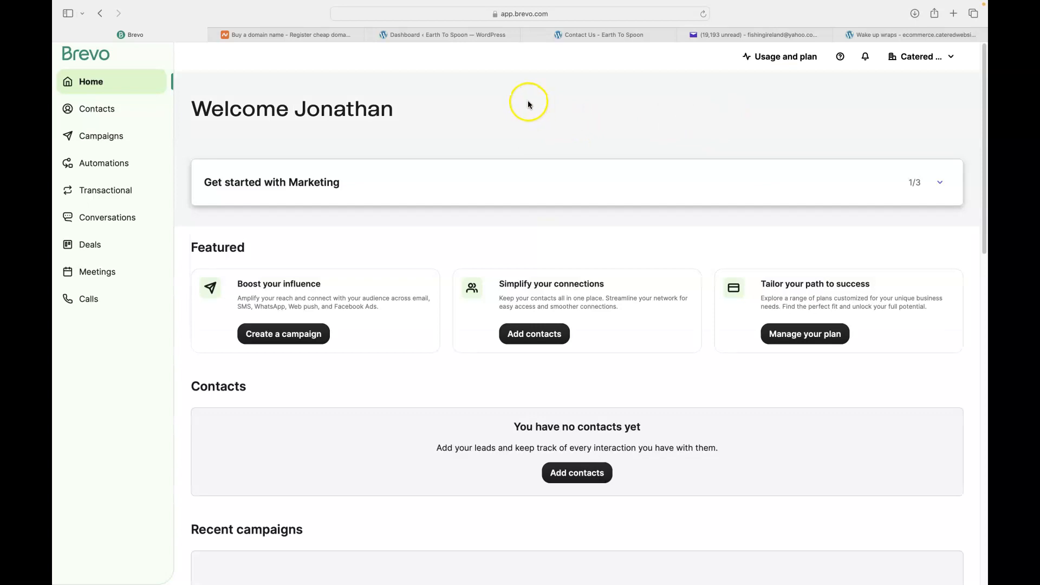
Generate a Brevo API key named 'Fluent forms' under SMTP & API and copy it
{"action": "left_click", "coordinate": [912, 61]}
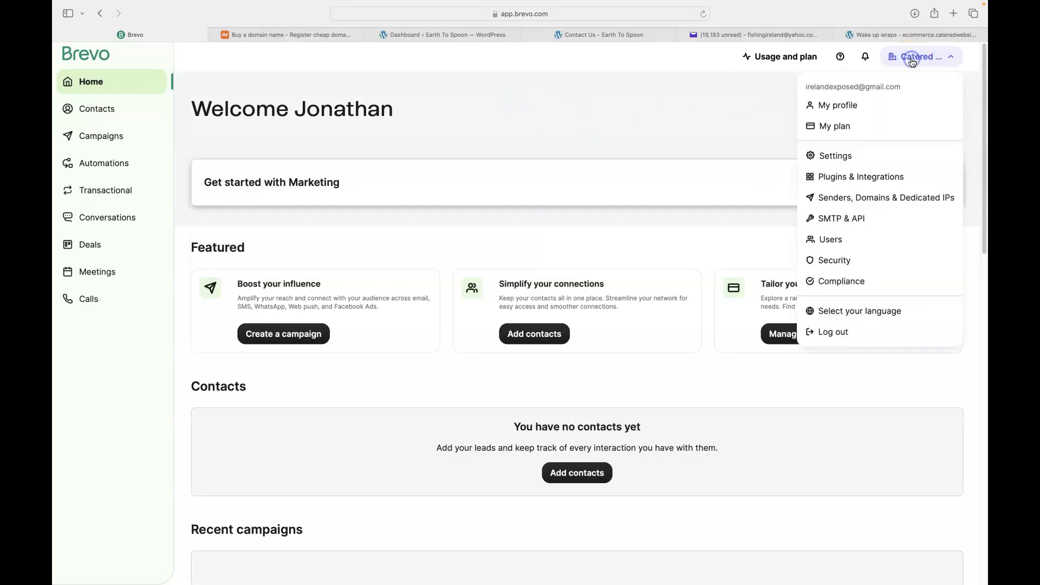
{"action": "left_click", "coordinate": [838, 220]}
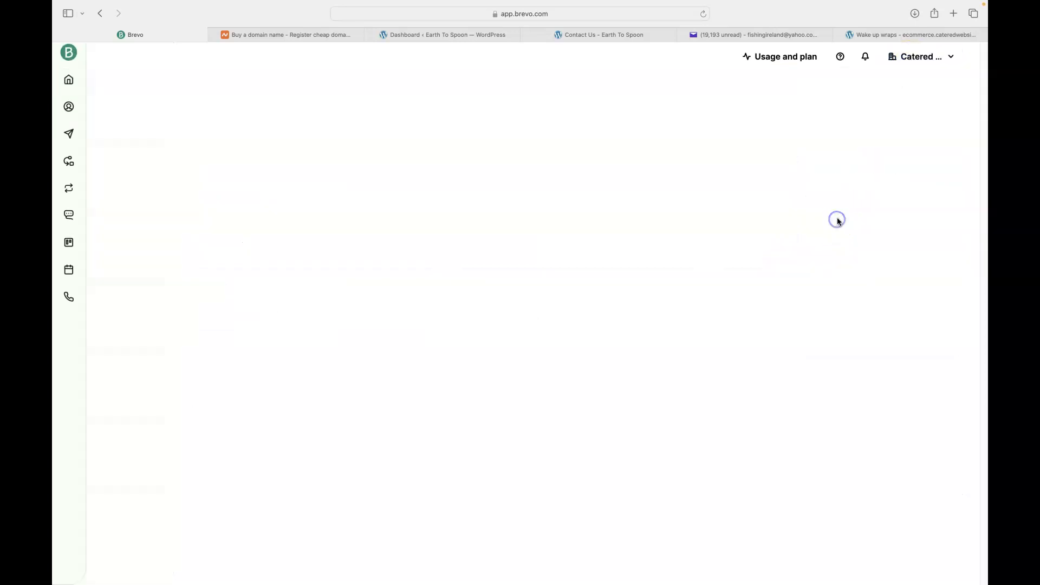
{"action": "left_click", "coordinate": [175, 156]}
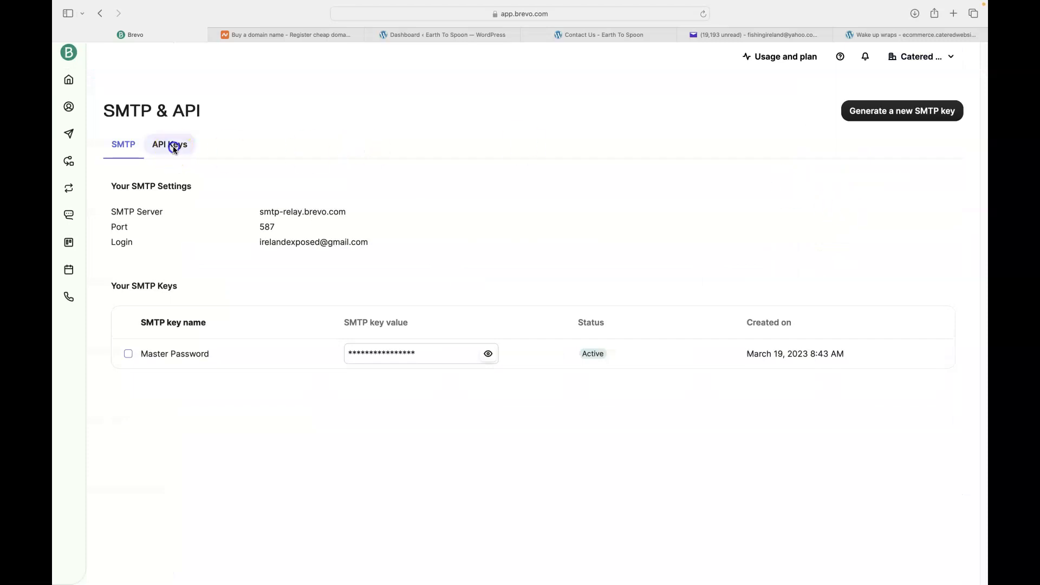
{"action": "left_click", "coordinate": [903, 116]}
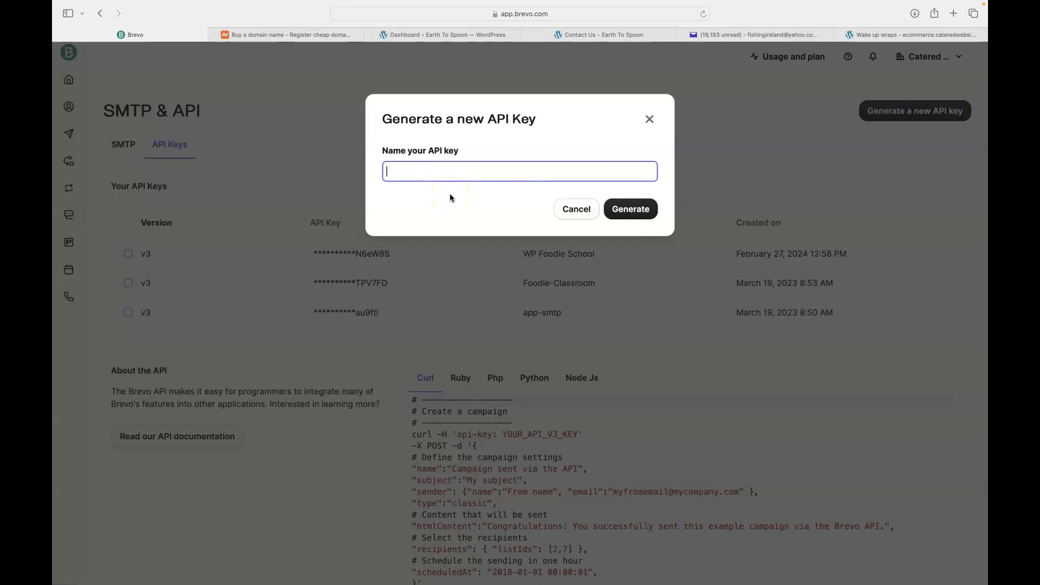
{"action": "type", "text": "Fluent forms"}
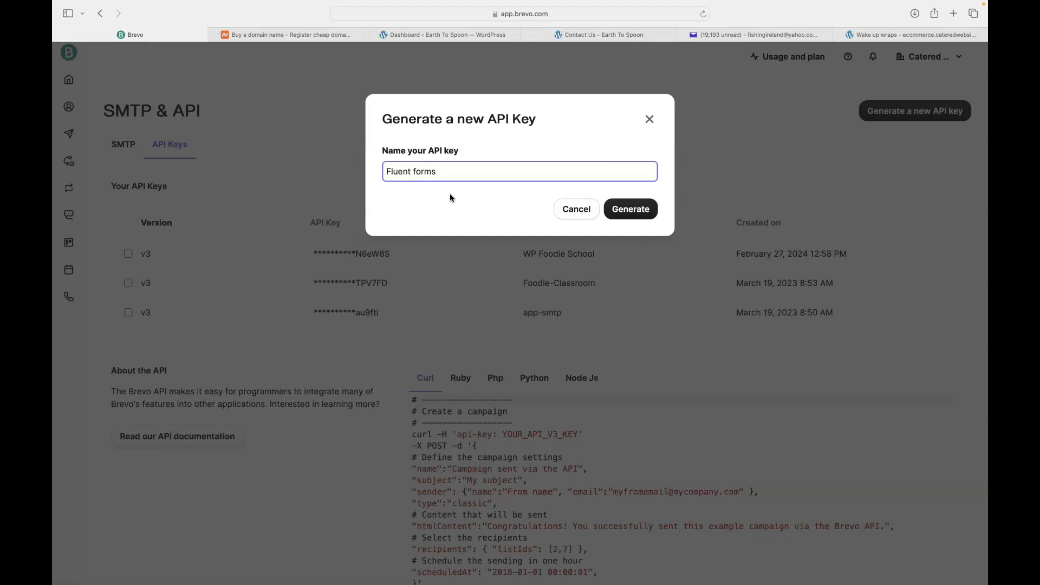
{"action": "left_click", "coordinate": [633, 211]}
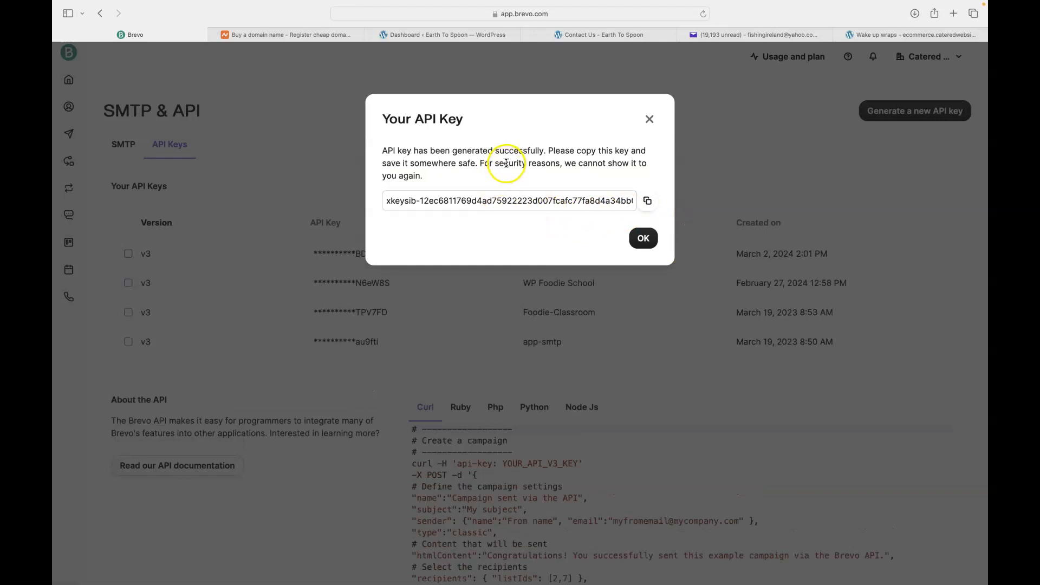
{"action": "left_click_drag", "start_coordinate": [508, 163], "coordinate": [504, 177]}
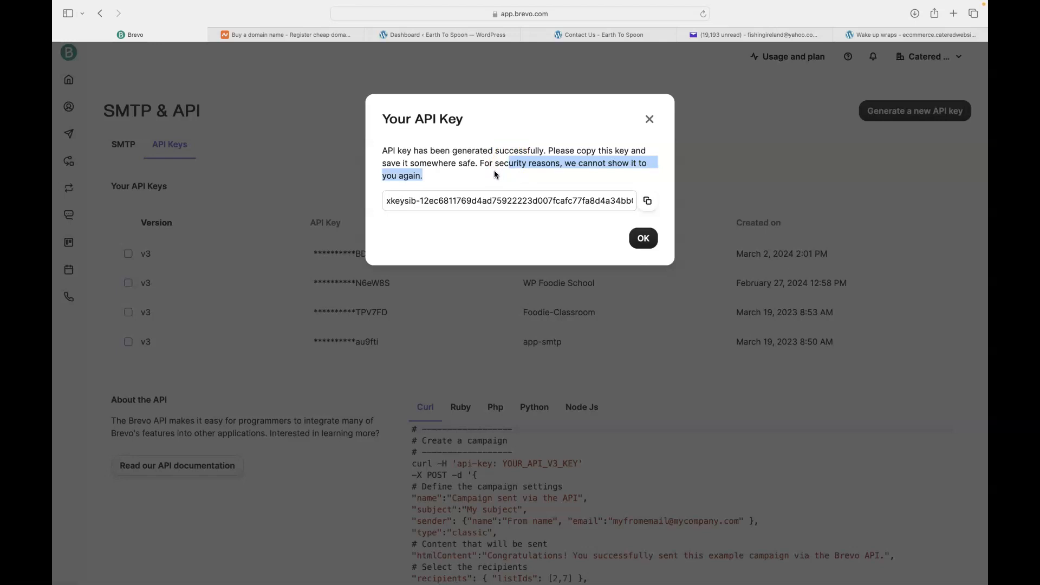
{"action": "left_click", "coordinate": [647, 201]}
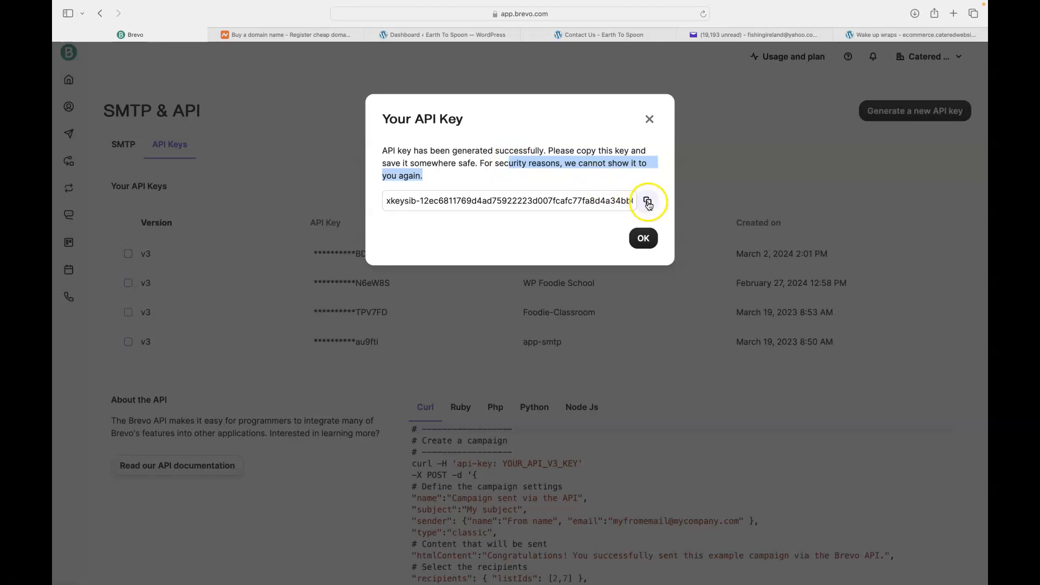
{"action": "left_click", "coordinate": [648, 202]}
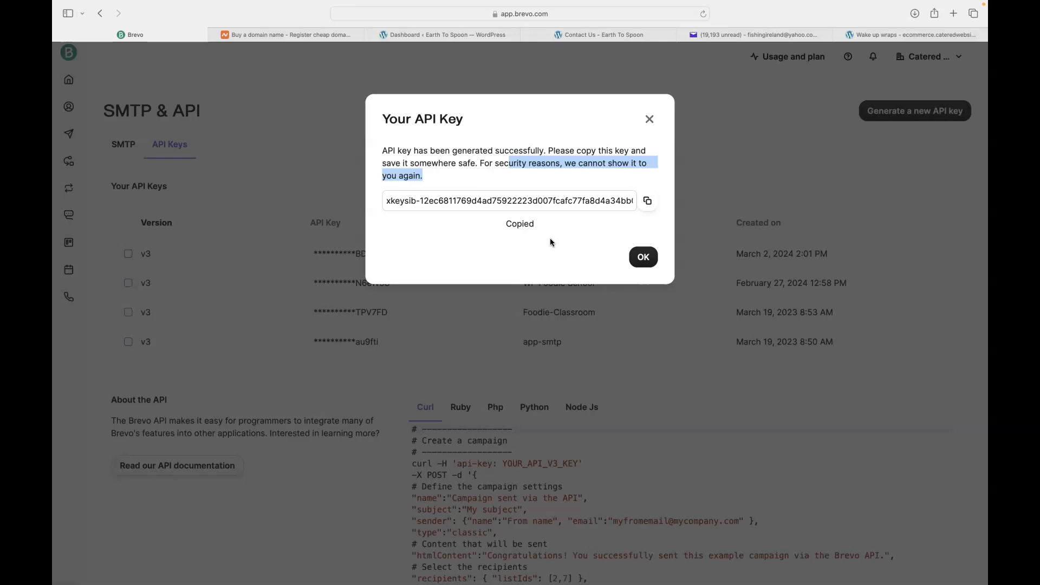
Go to the Fluent Forms Pro SMTP page in the WordPress dashboard
{"action": "left_click", "coordinate": [428, 36]}
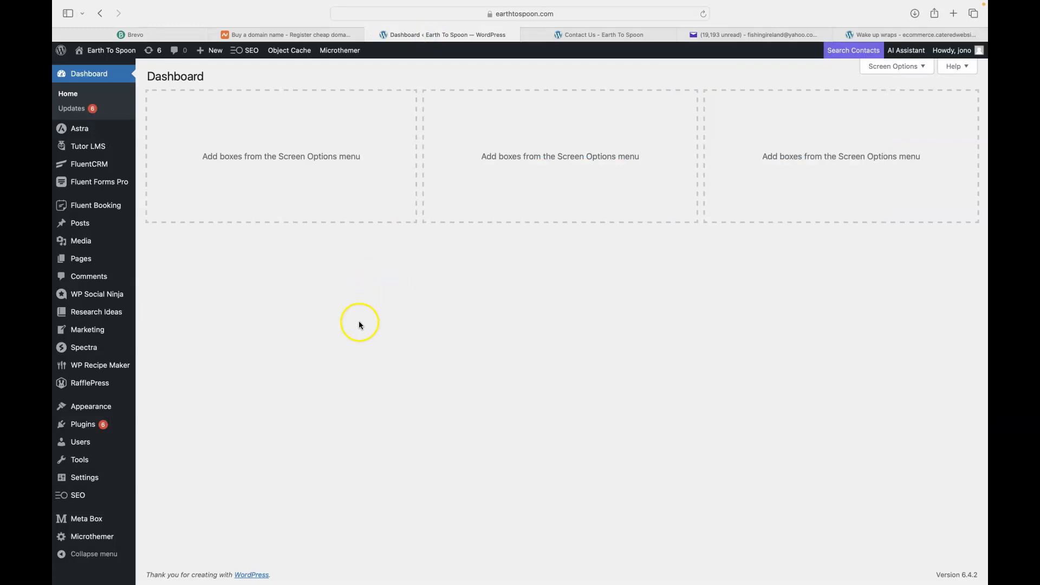
{"action": "mouse_move", "coordinate": [89, 182]}
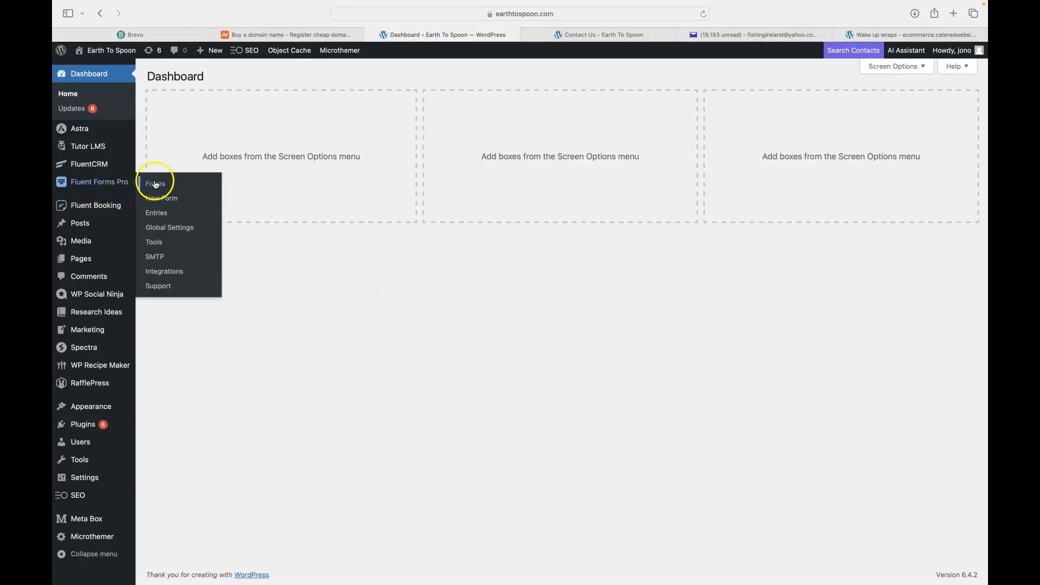
{"action": "left_click", "coordinate": [155, 258]}
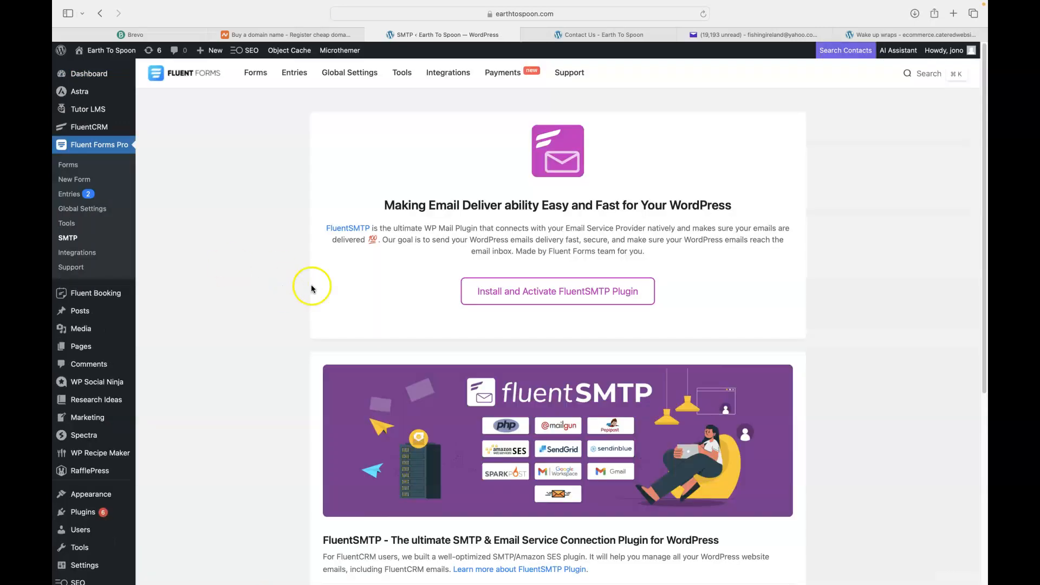
Install and activate the FluentSMTP plugin from the Fluent Forms SMTP page
{"action": "left_click", "coordinate": [514, 293]}
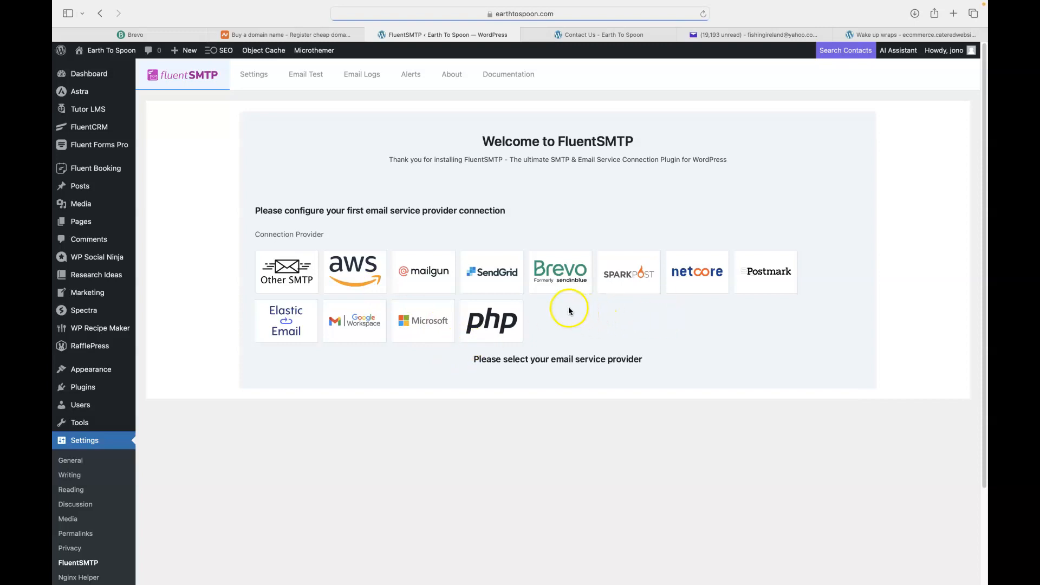
Choose Brevo in FluentSMTP, paste the copied API key, then close Brevo's new API key dialog
{"action": "left_click", "coordinate": [560, 277]}
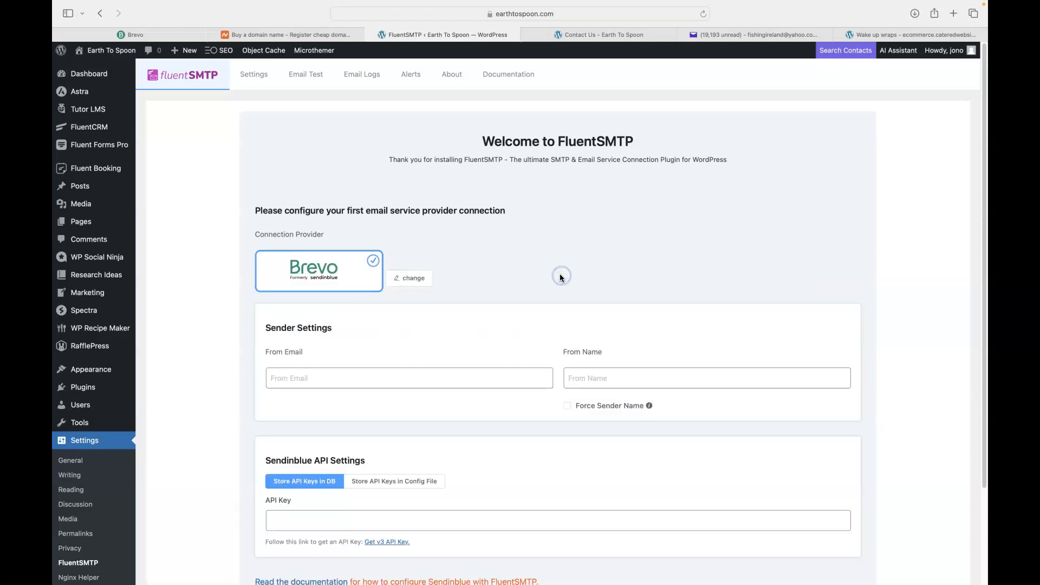
{"action": "scroll", "coordinate": [460, 302], "scroll_direction": "down", "scroll_amount": 2}
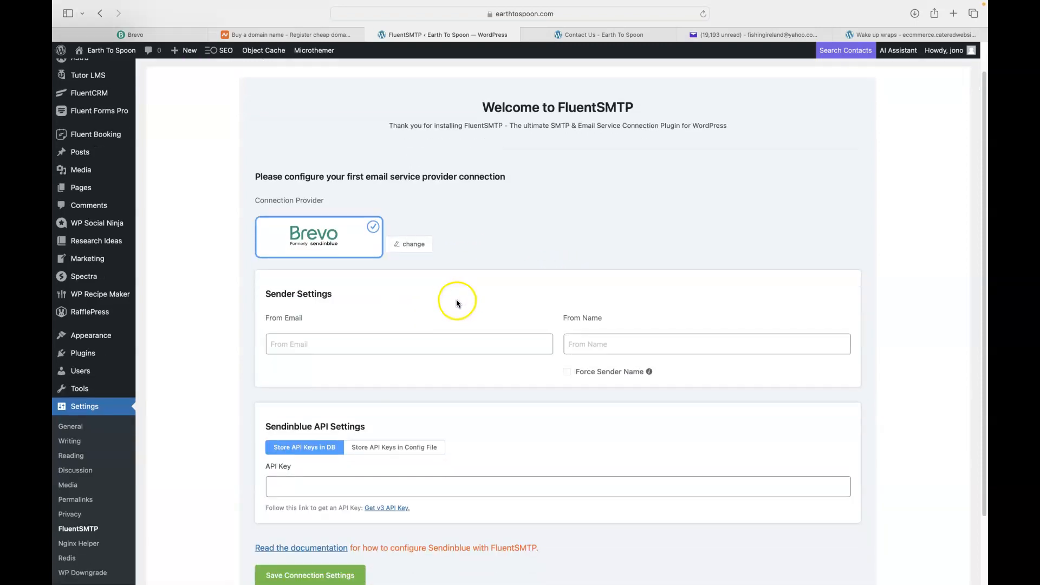
{"action": "scroll", "coordinate": [453, 299], "scroll_direction": "down", "scroll_amount": 3}
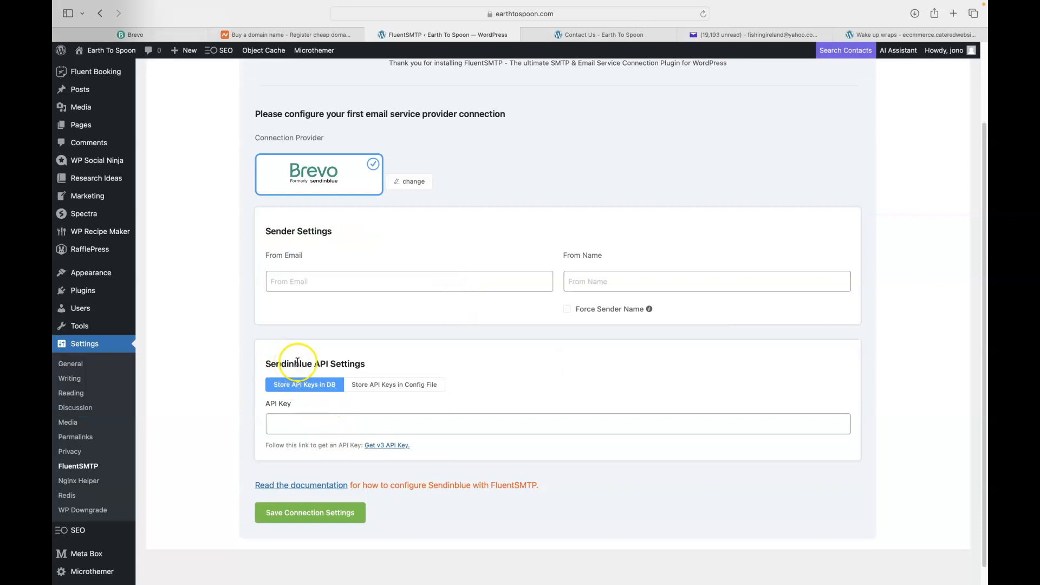
{"action": "left_click", "coordinate": [307, 425]}
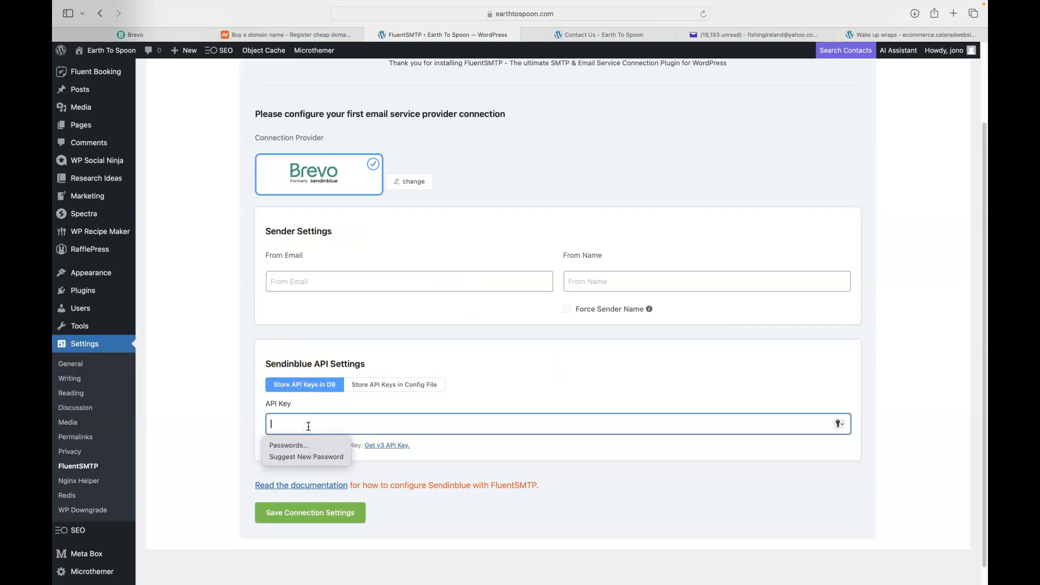
{"action": "key", "text": "super+v"}
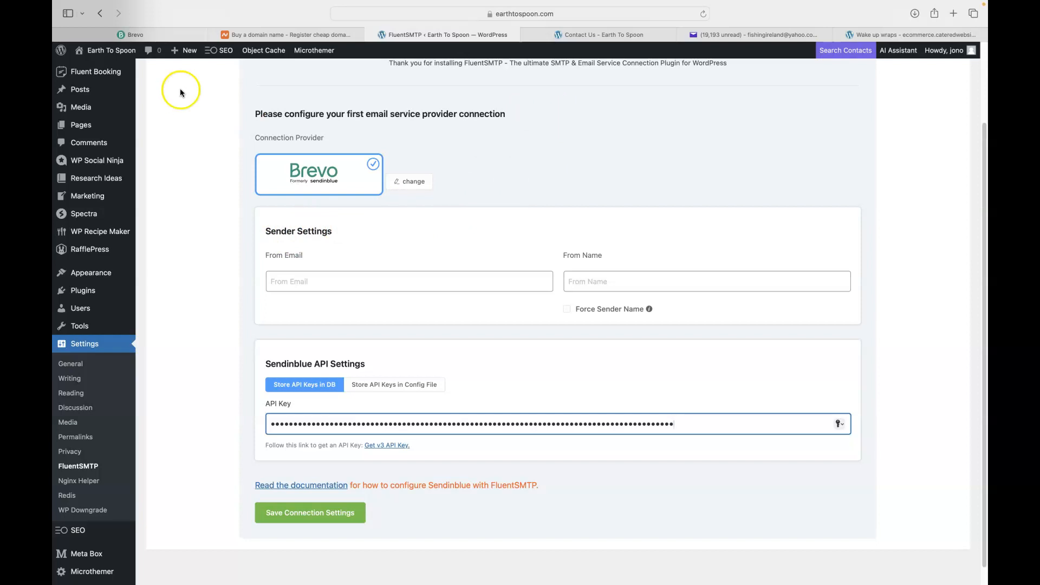
{"action": "left_click", "coordinate": [153, 35]}
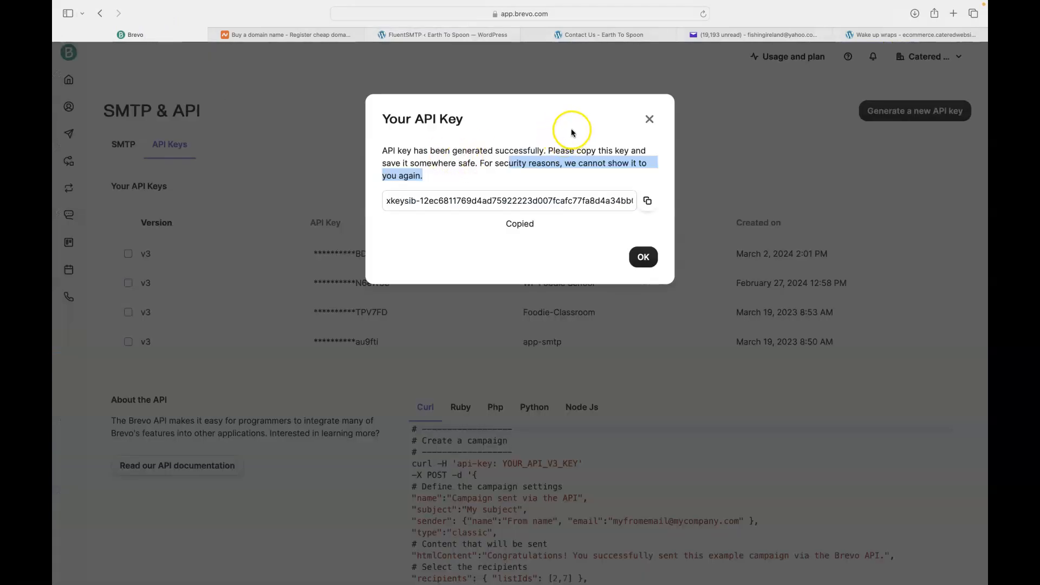
{"action": "left_click", "coordinate": [650, 118]}
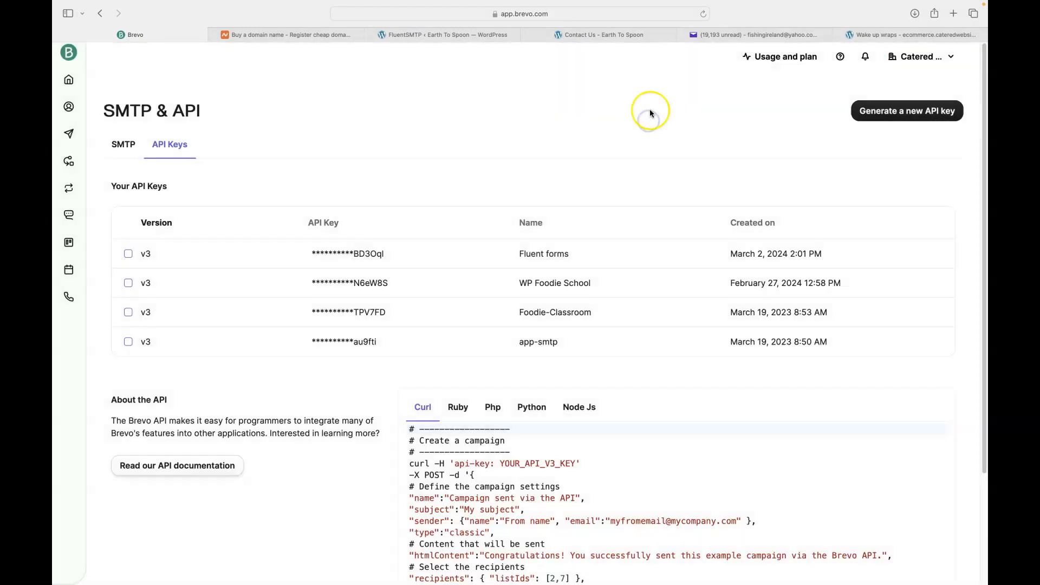
Open Senders, Domains & Dedicated IPs from the account menu and show the Senders list
{"action": "left_click", "coordinate": [918, 56]}
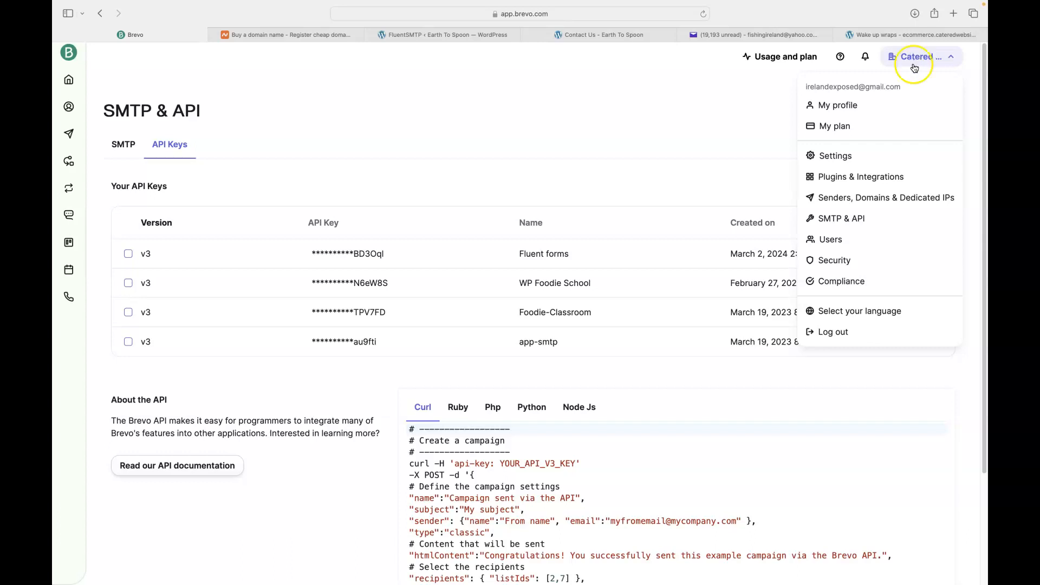
{"action": "left_click", "coordinate": [843, 199]}
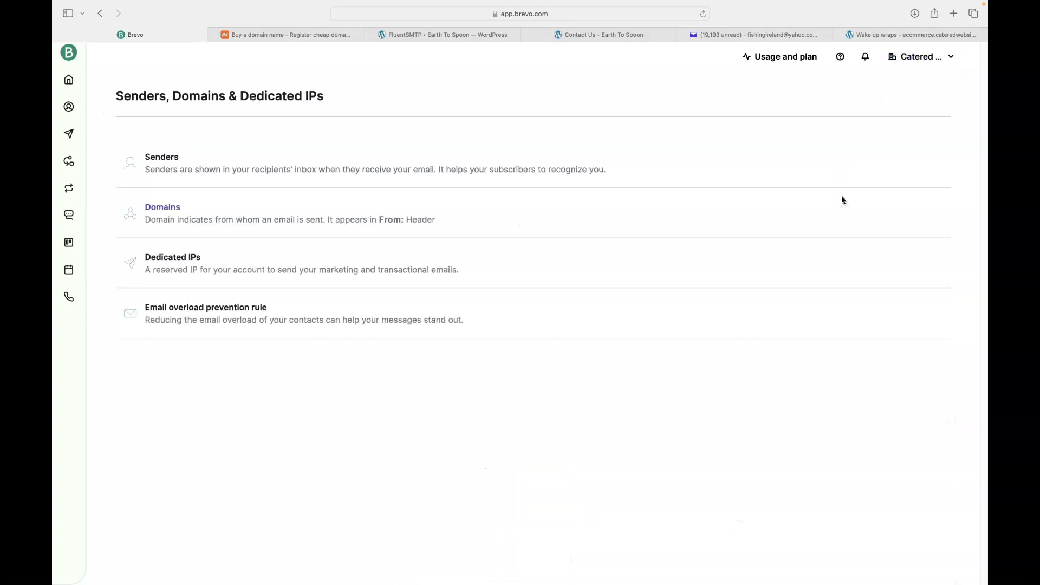
{"action": "left_click", "coordinate": [210, 166]}
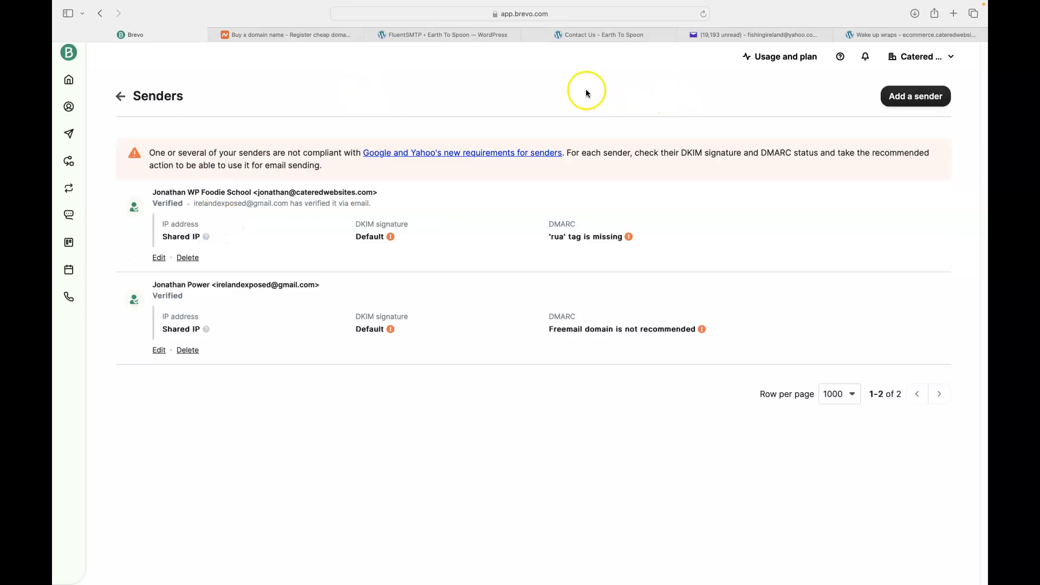
Add a sender with the From name and a wpfoodieschool.com From email, copy the address, and save
{"action": "left_click", "coordinate": [915, 98]}
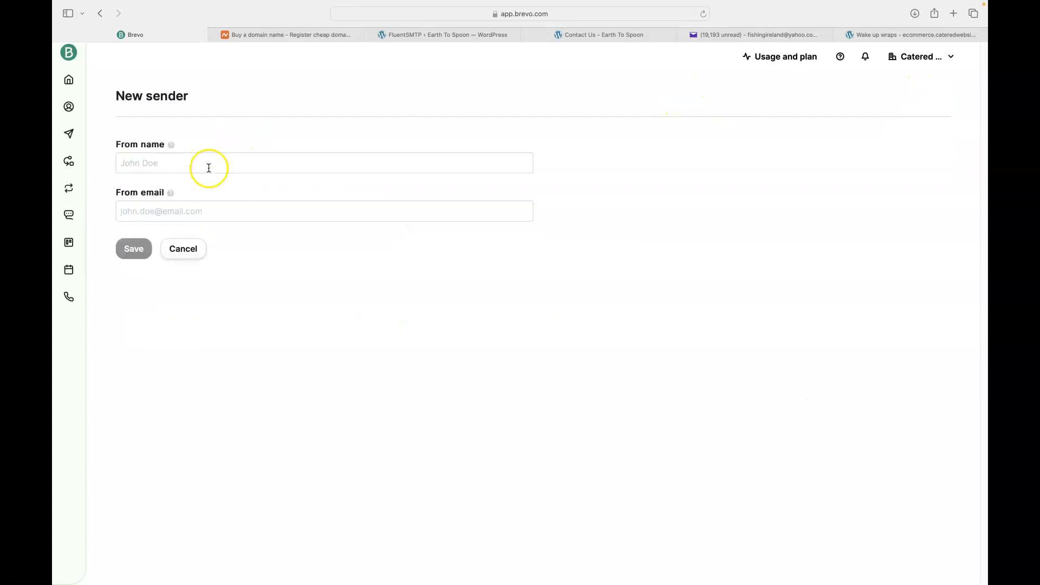
{"action": "left_click", "coordinate": [194, 163]}
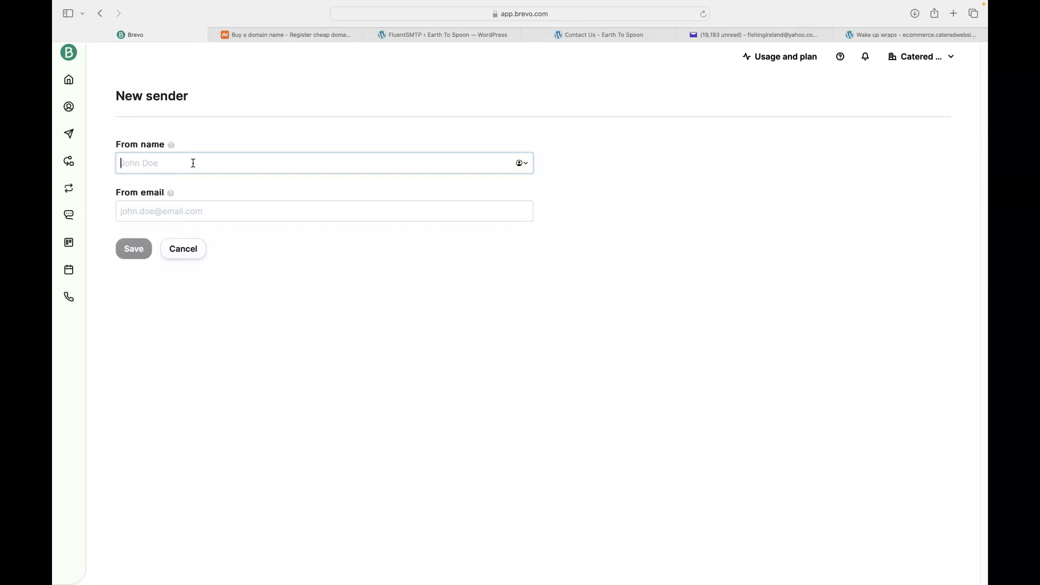
{"action": "type", "text": "Jonathan WP Foodie School"}
{"action": "left_click", "coordinate": [192, 177]}
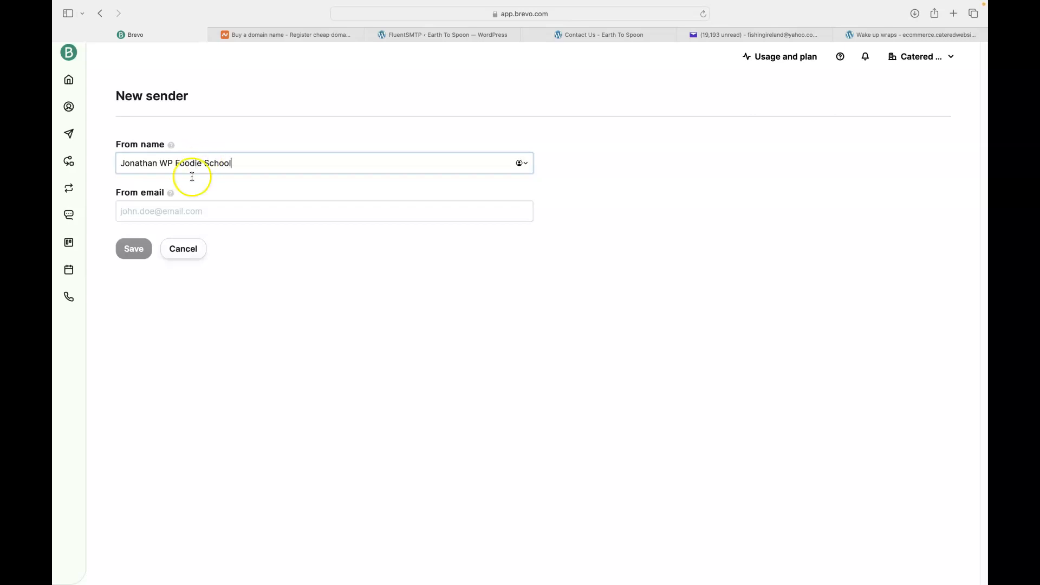
{"action": "left_click", "coordinate": [182, 211]}
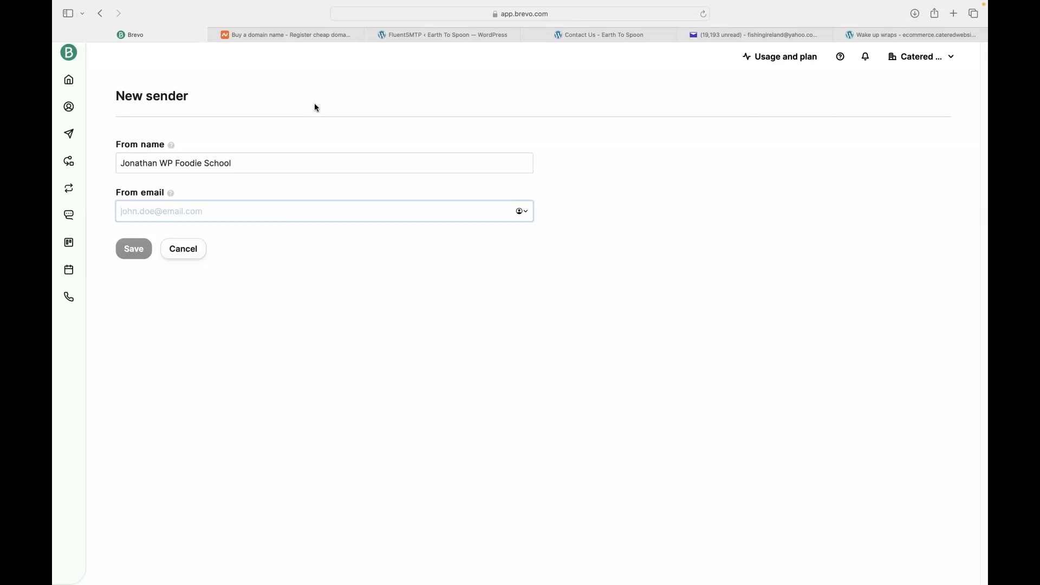
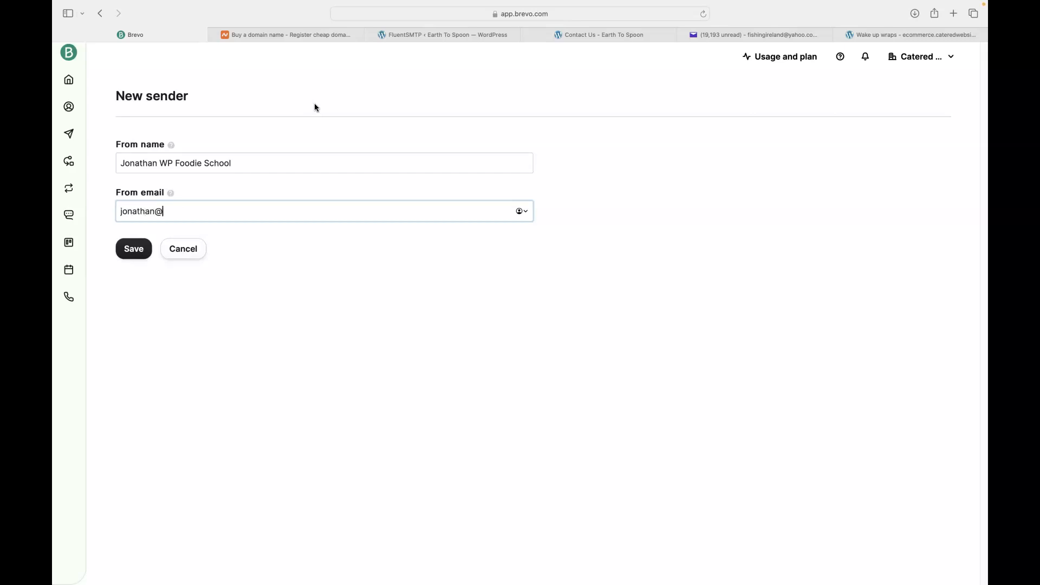
{"action": "key", "text": "super+a"}
{"action": "key", "text": "super+c"}
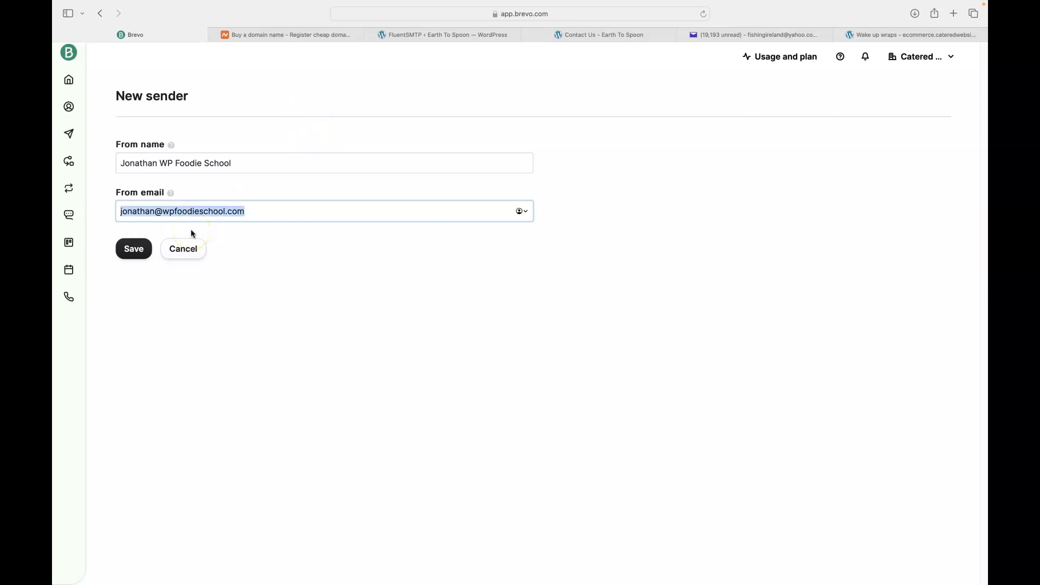
{"action": "left_click", "coordinate": [134, 249]}
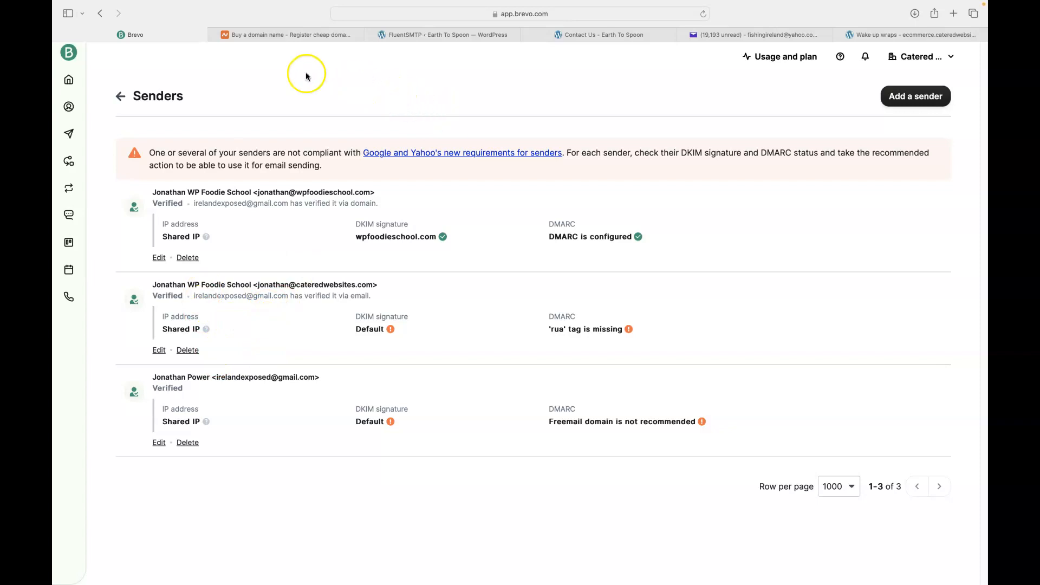
Paste the wpfoodieschool.com address into FluentSMTP's From Email, then open that sender's edit page in Brevo
{"action": "left_click", "coordinate": [452, 35]}
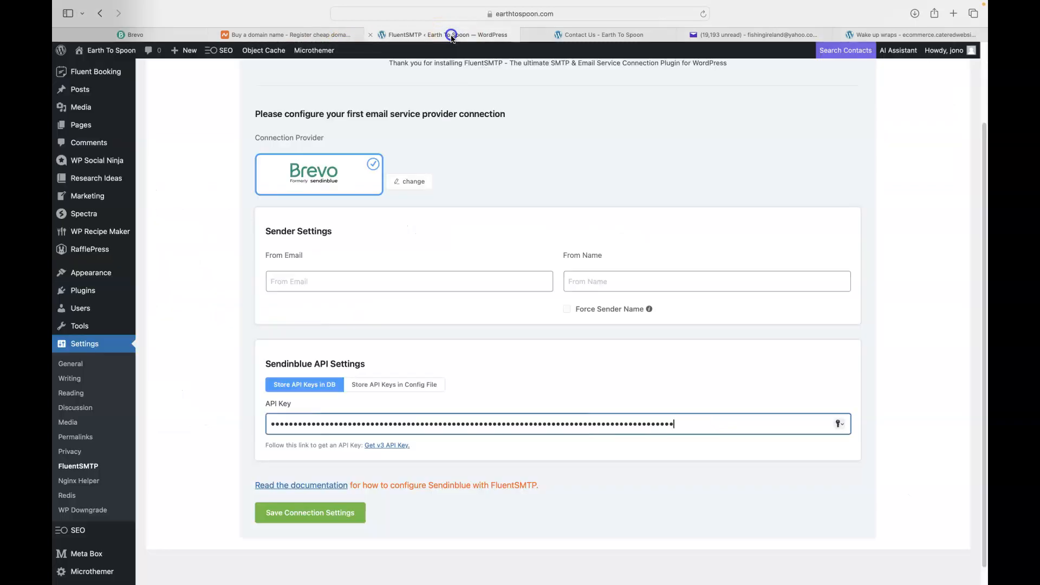
{"action": "left_click", "coordinate": [321, 284]}
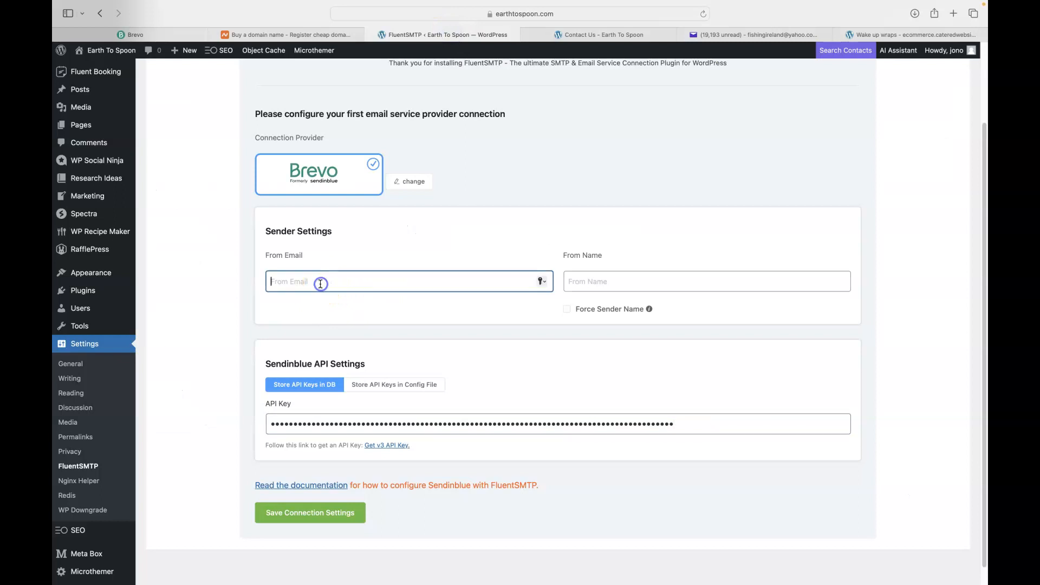
{"action": "key", "text": "super+v"}
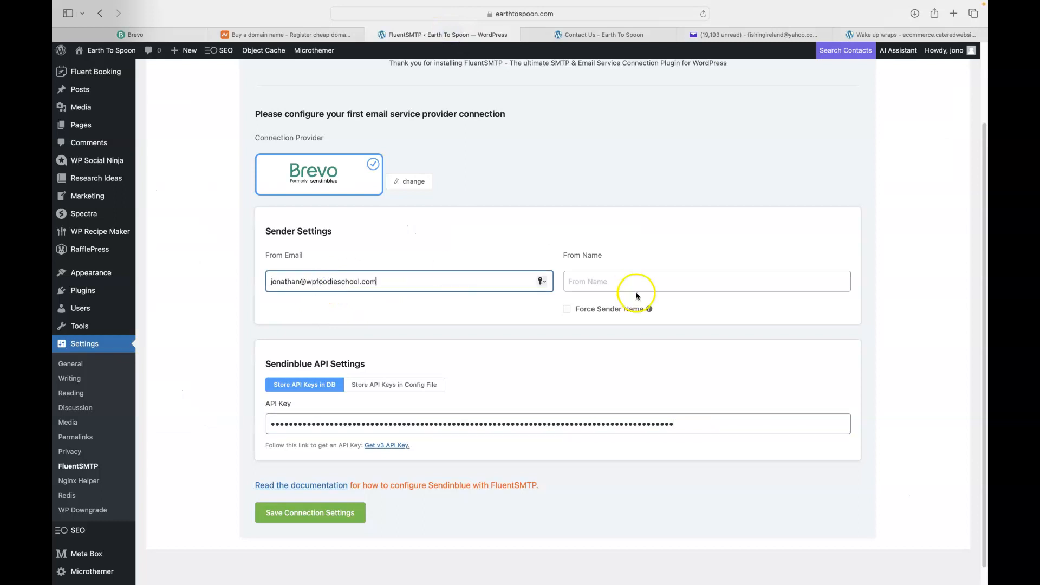
{"action": "left_click", "coordinate": [600, 283]}
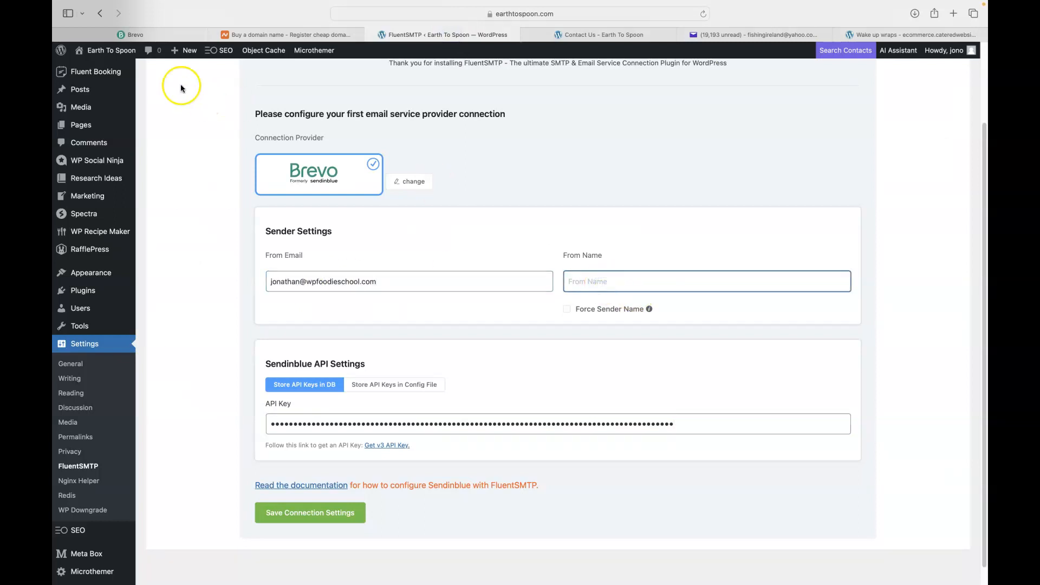
{"action": "left_click", "coordinate": [133, 34]}
{"action": "left_click", "coordinate": [158, 258]}
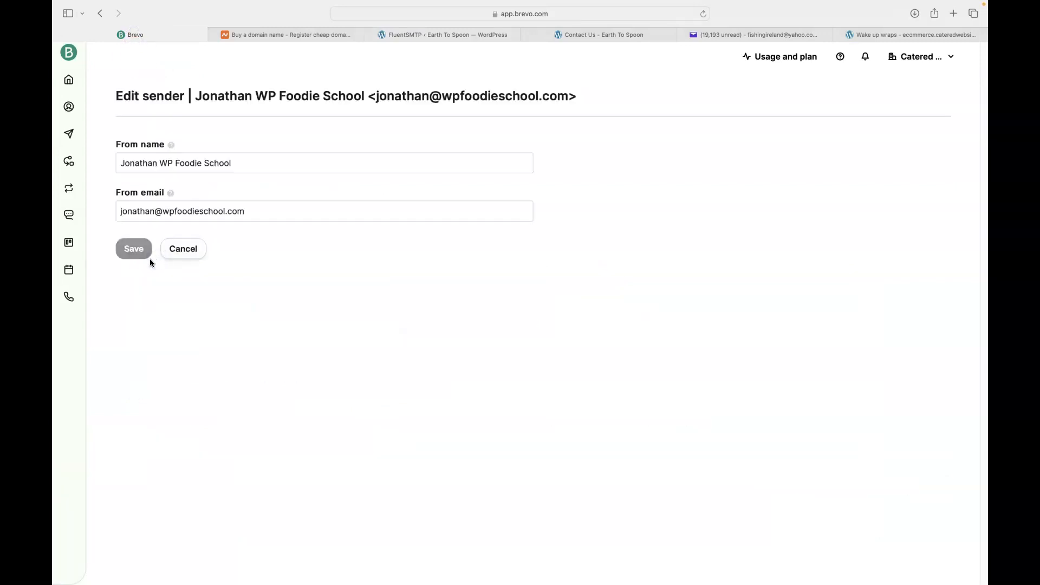
Select the sender's From name in Brevo, check the Yahoo inbox, then return to FluentSMTP settings
{"action": "triple_click", "coordinate": [140, 164]}
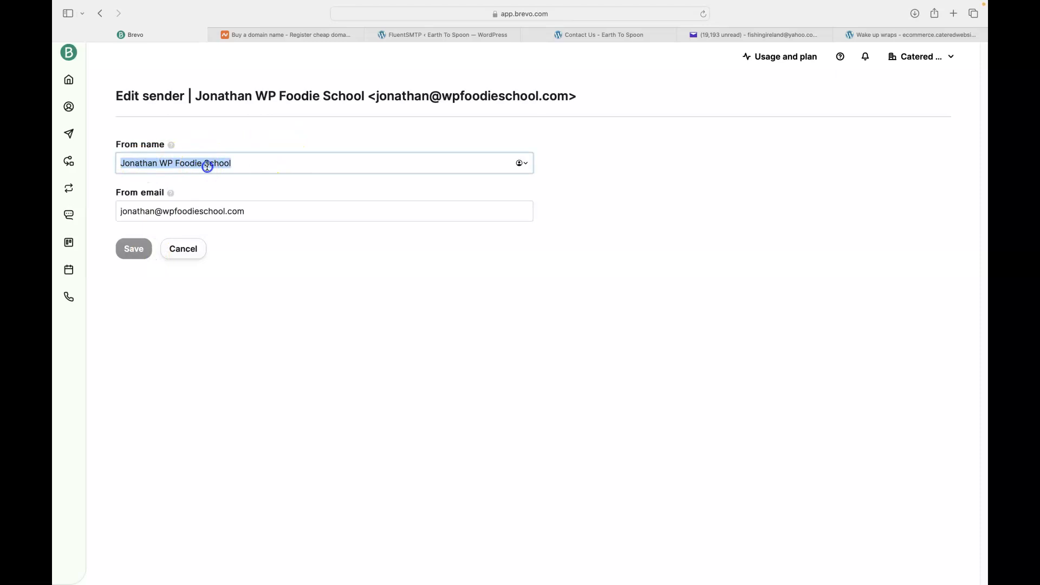
{"action": "left_click", "coordinate": [727, 35]}
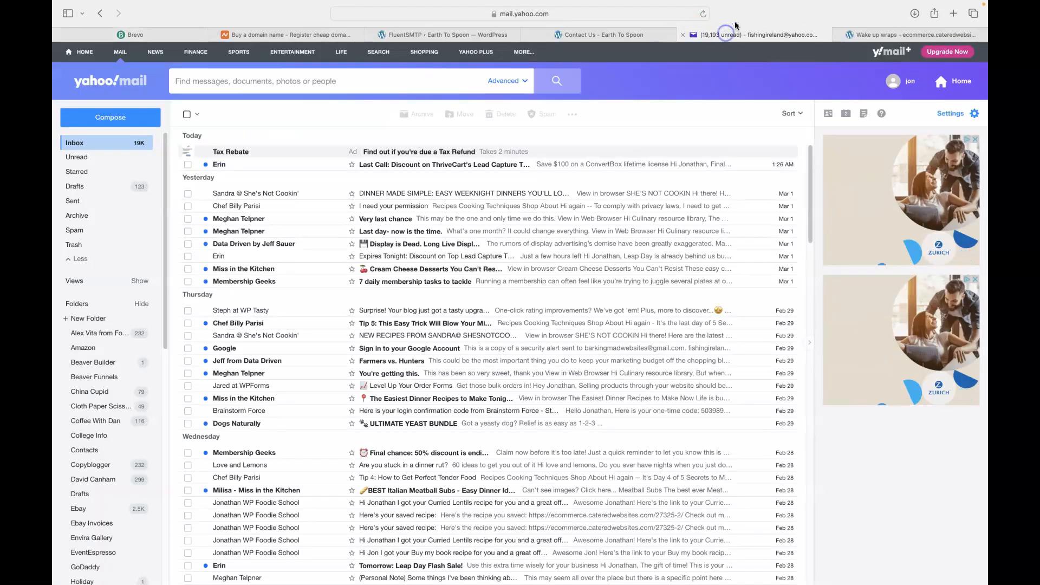
{"action": "scroll", "coordinate": [257, 379], "scroll_direction": "down", "scroll_amount": 1}
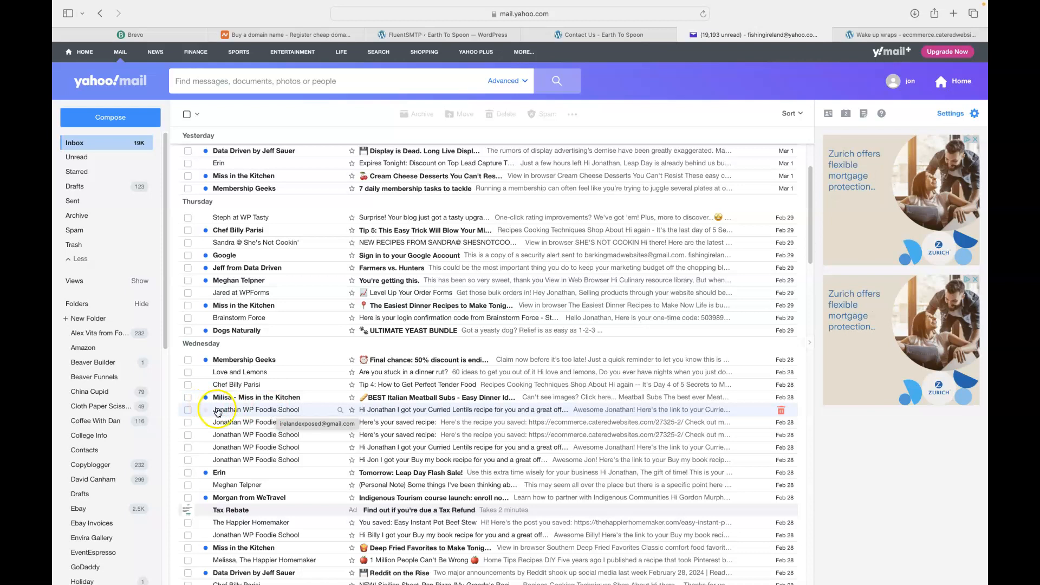
{"action": "left_click", "coordinate": [145, 36]}
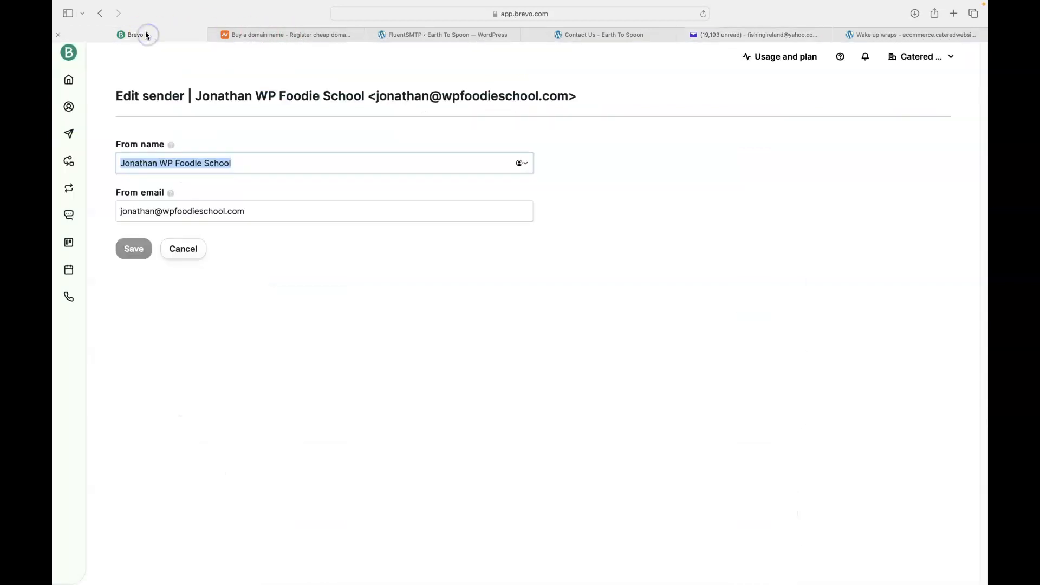
{"action": "left_click", "coordinate": [454, 33]}
Copy the Brevo sender name and paste it into FluentSMTP's From Name field
{"action": "left_click", "coordinate": [588, 280]}
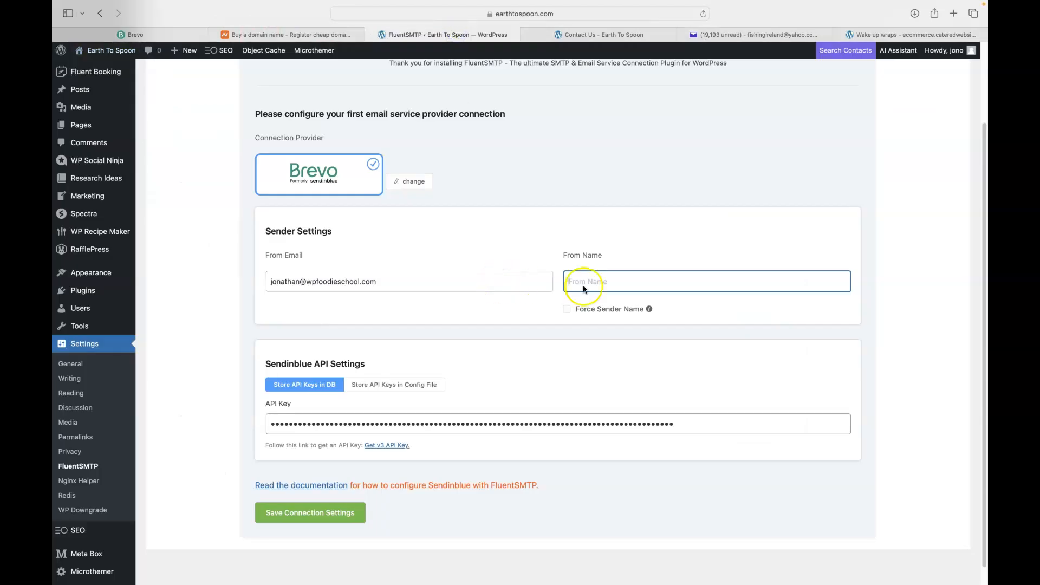
{"action": "key", "text": "super+v"}
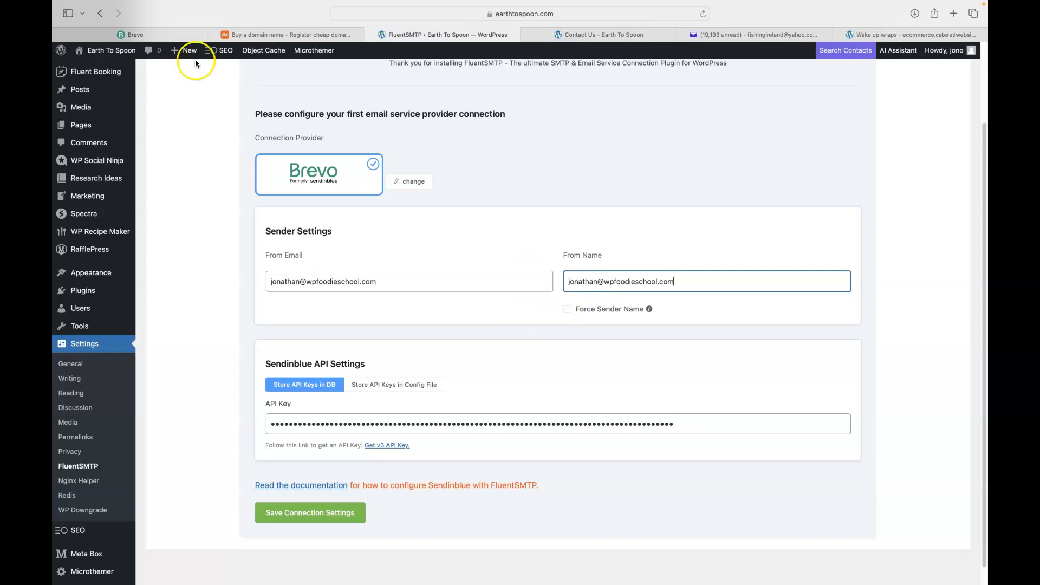
{"action": "left_click", "coordinate": [135, 34]}
{"action": "right_click", "coordinate": [184, 164]}
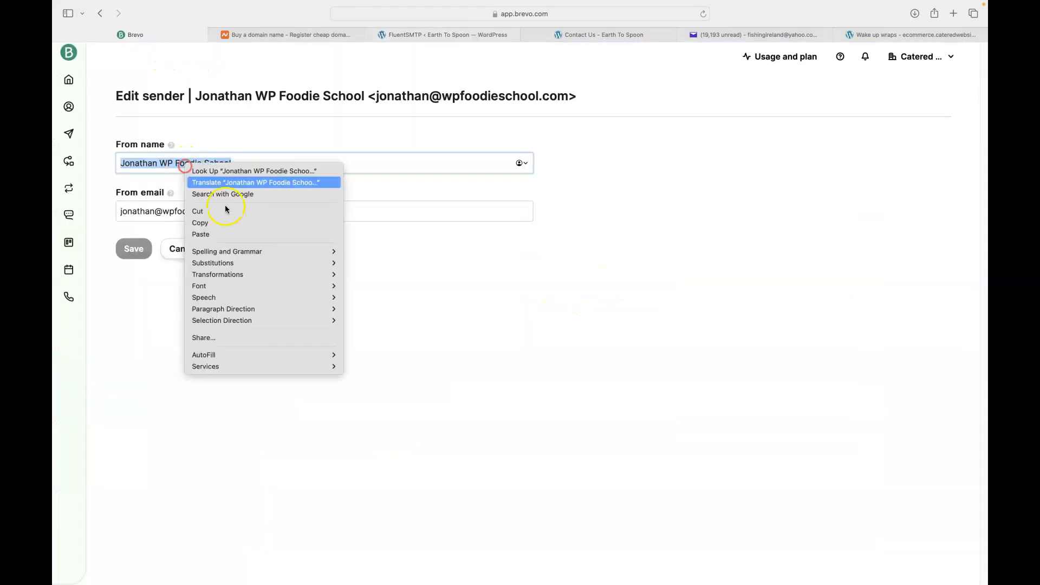
{"action": "left_click", "coordinate": [219, 223]}
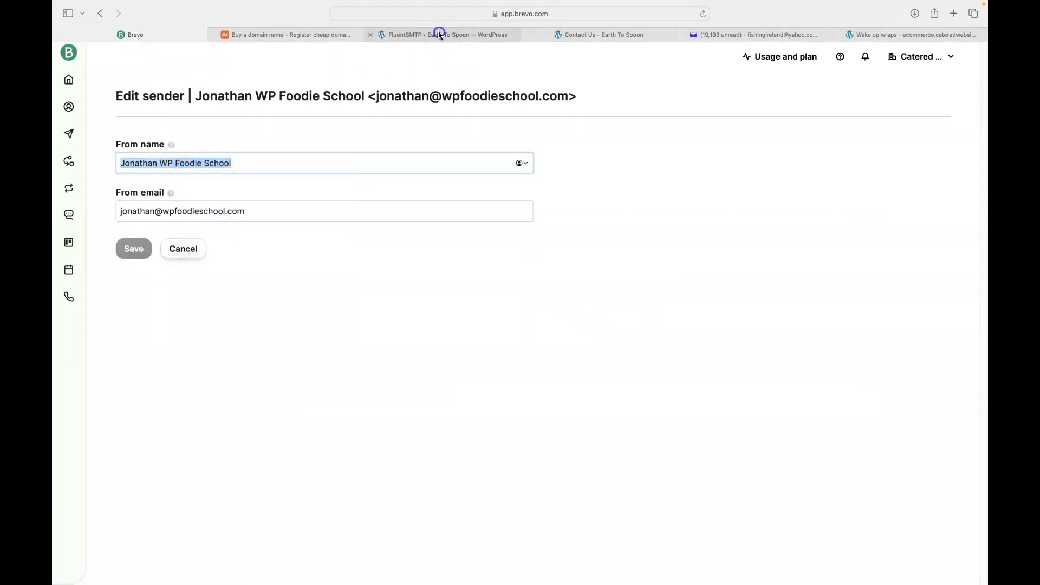
{"action": "left_click", "coordinate": [438, 34]}
{"action": "left_click_drag", "start_coordinate": [685, 281], "coordinate": [572, 275]}
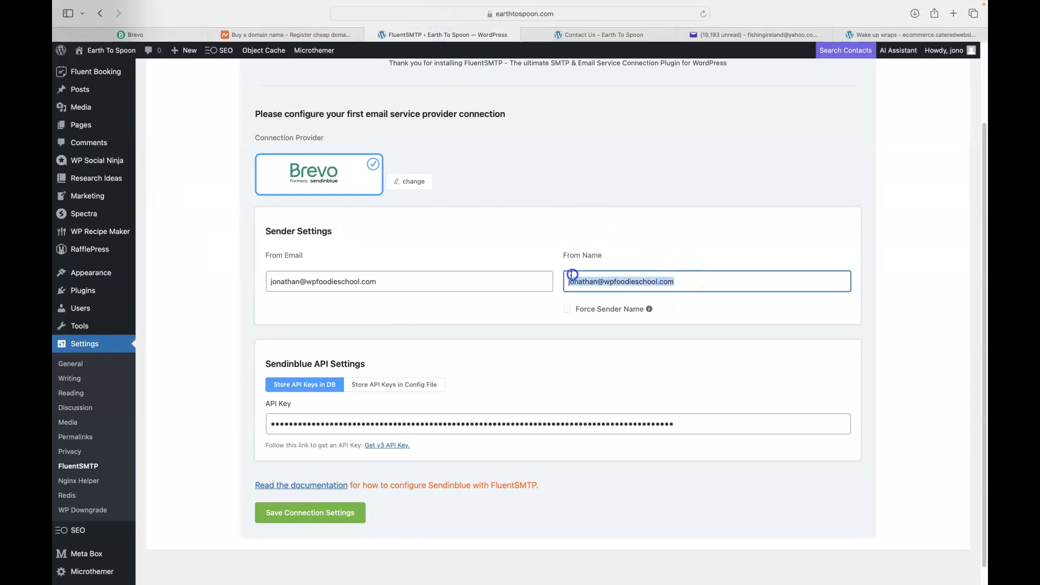
{"action": "key", "text": "super+v"}
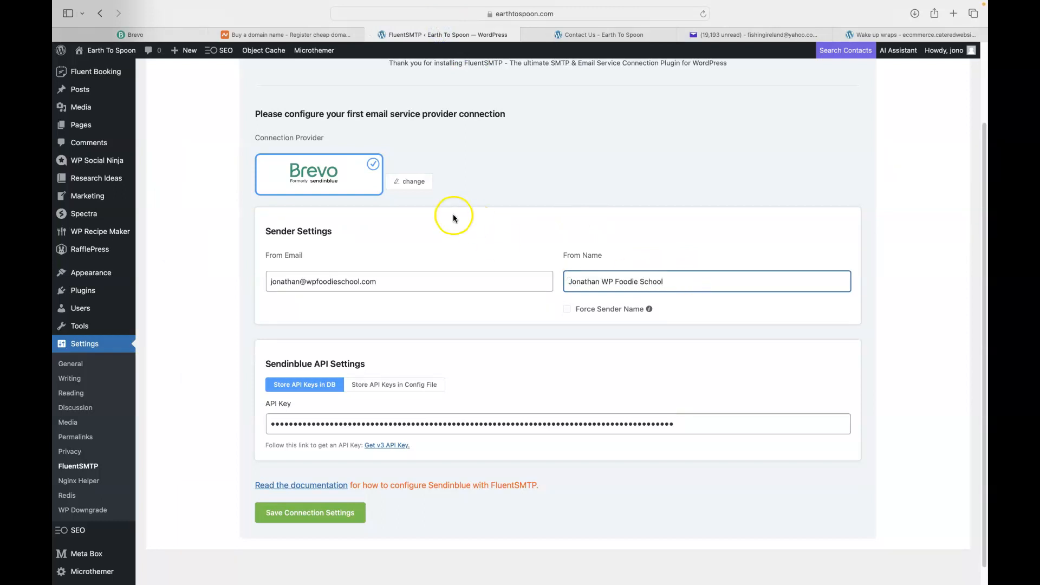
Save the Brevo connection settings and decline the Keychain password prompt
{"action": "left_click", "coordinate": [325, 512]}
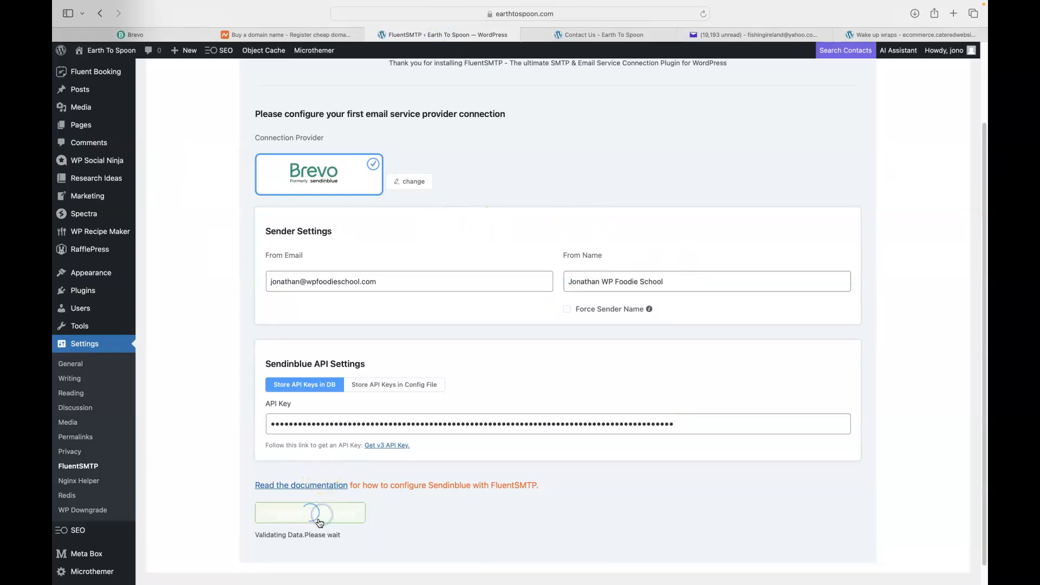
{"action": "left_click", "coordinate": [507, 371]}
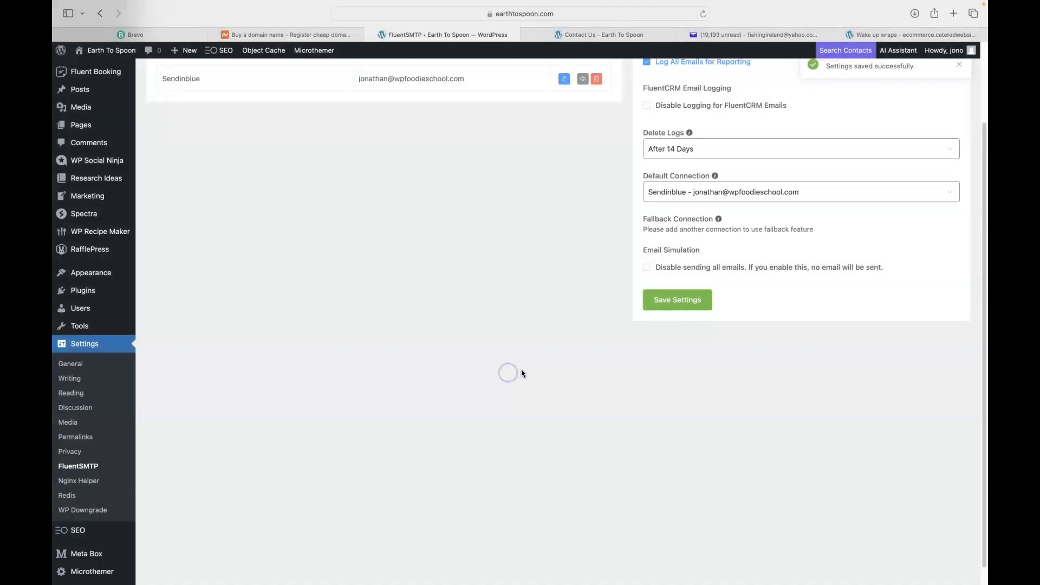
{"action": "scroll", "coordinate": [382, 353], "scroll_direction": "up", "scroll_amount": 3}
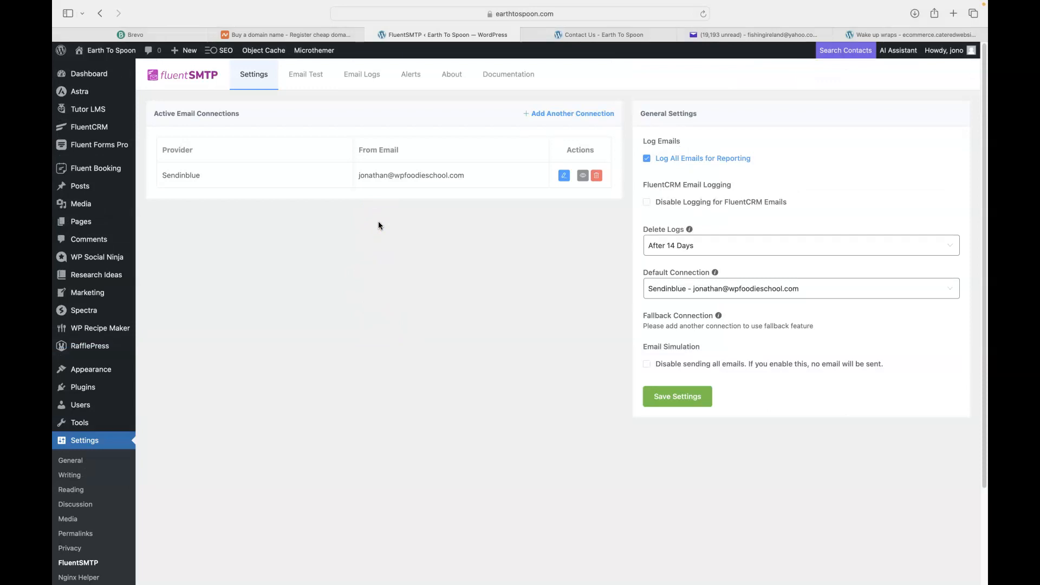
View the Earth To Spoon contact form, then return to Brevo's Edit sender page
{"action": "left_click", "coordinate": [265, 203]}
{"action": "left_click", "coordinate": [587, 35]}
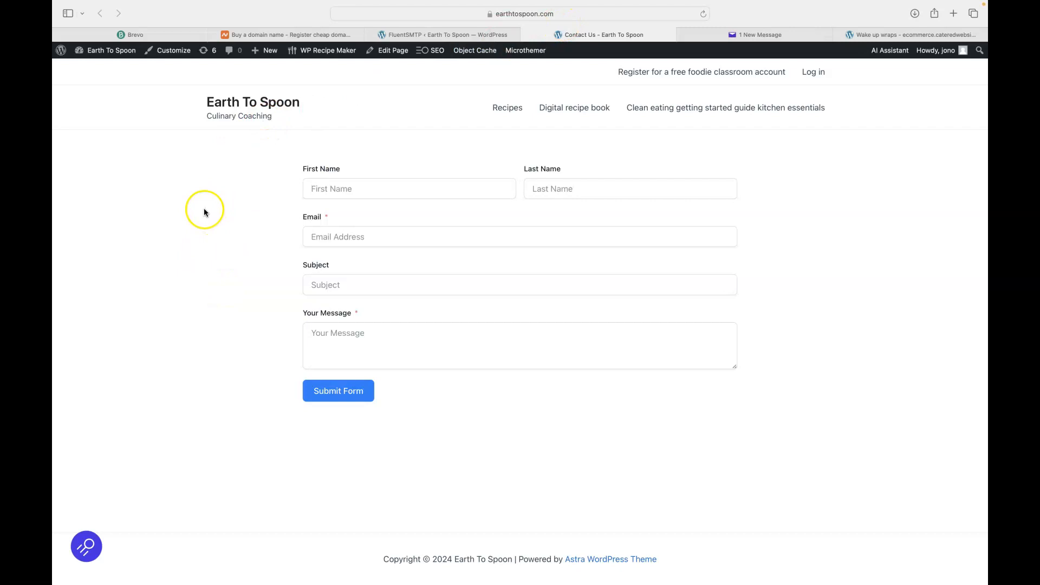
{"action": "left_click", "coordinate": [140, 37]}
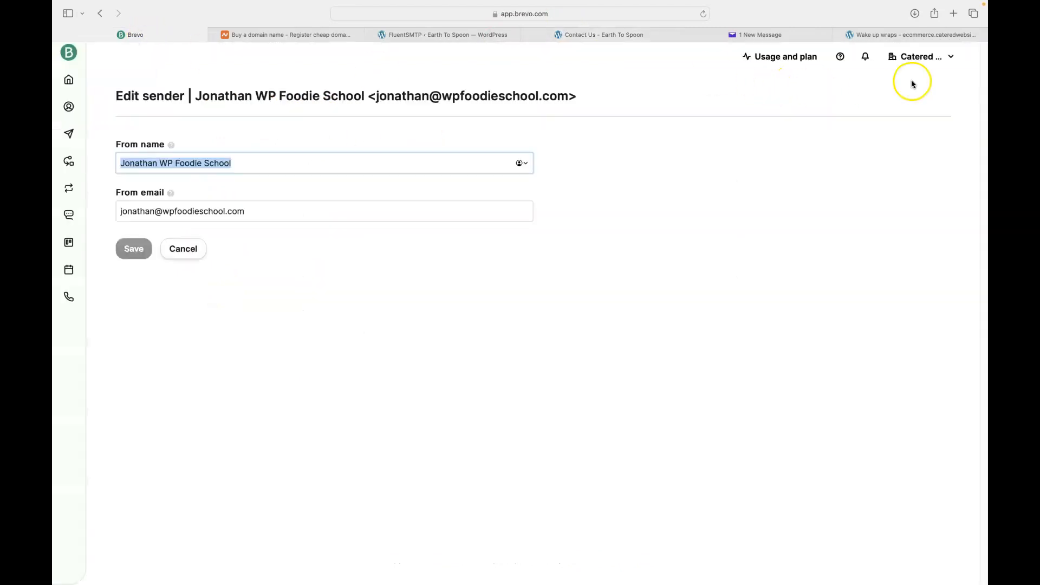
Open the Domains list under Brevo's Senders, Domains & Dedicated IPs settings
{"action": "left_click", "coordinate": [914, 57]}
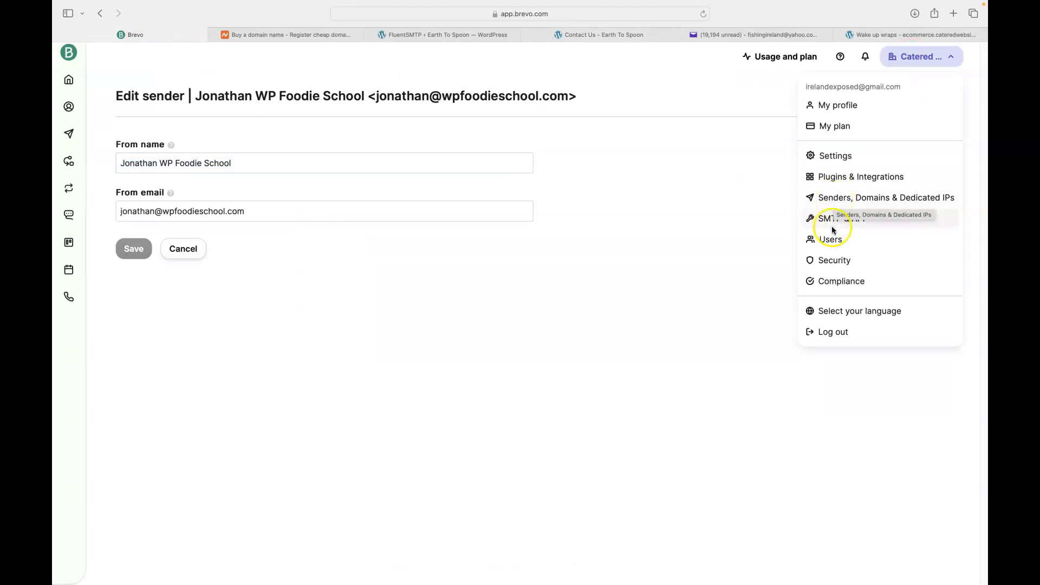
{"action": "left_click", "coordinate": [834, 199]}
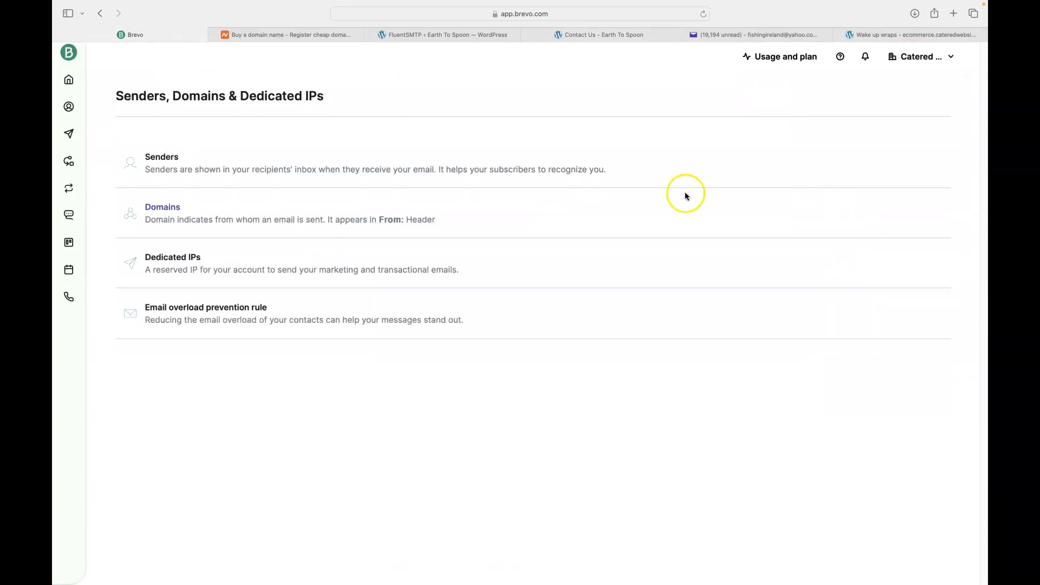
{"action": "left_click", "coordinate": [218, 216]}
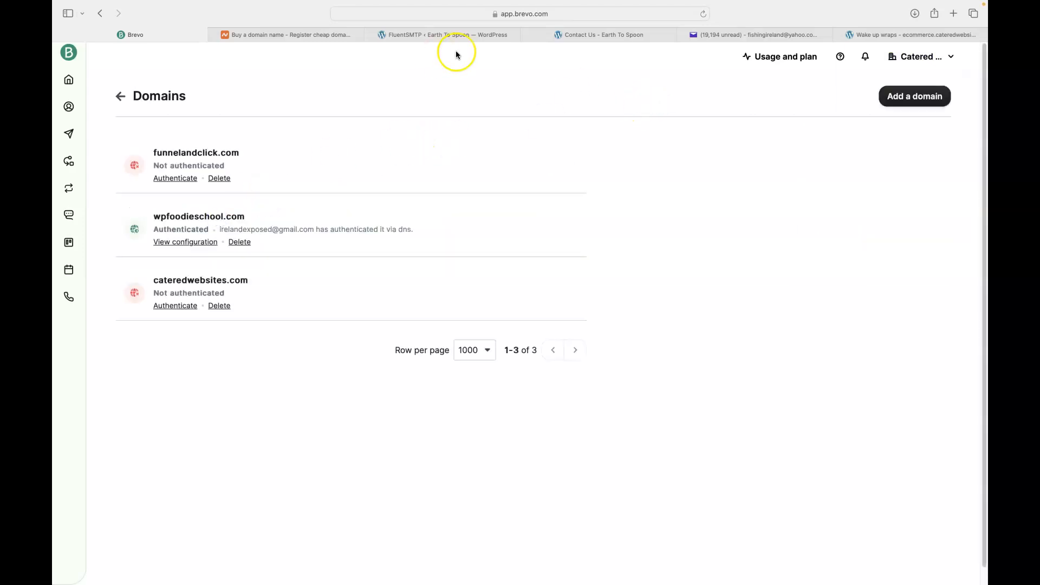
Close the Yahoo Mail tab
{"action": "left_click", "coordinate": [610, 35]}
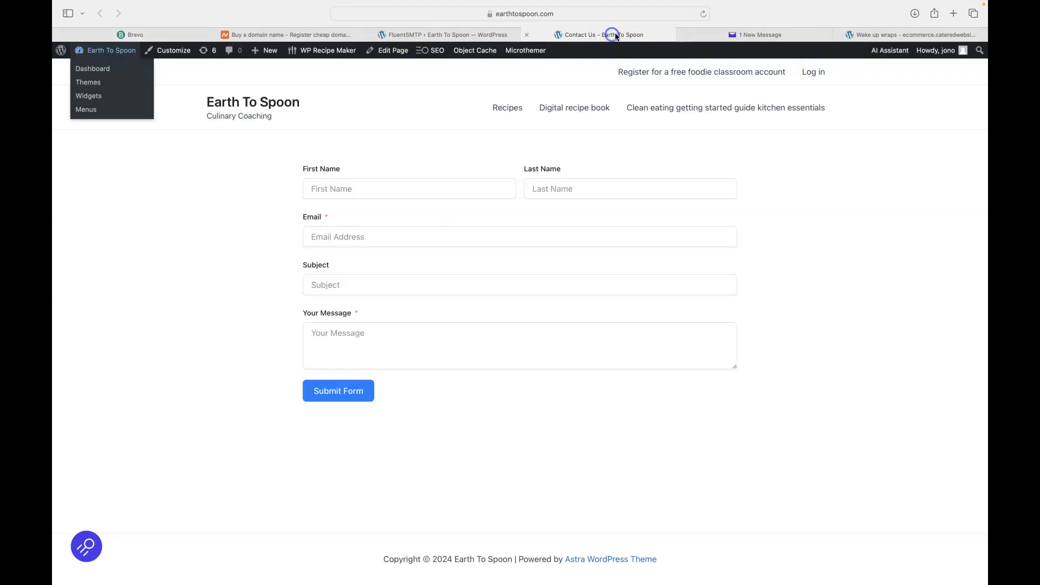
{"action": "left_click", "coordinate": [755, 35]}
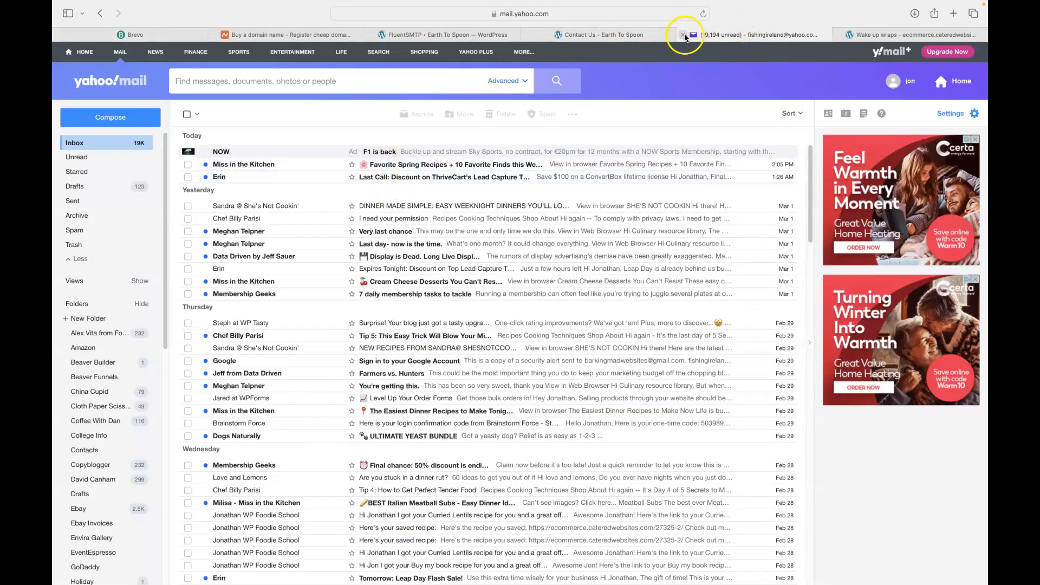
{"action": "key", "text": "super+w"}
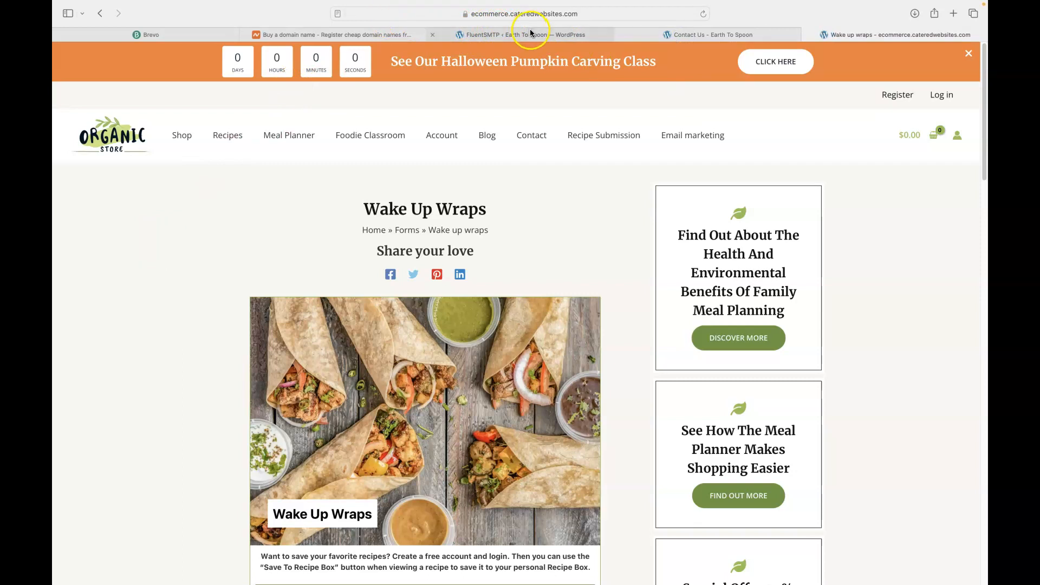
Open the Earth To Spoon home page in a new tab and check its web address
{"action": "left_click", "coordinate": [702, 34]}
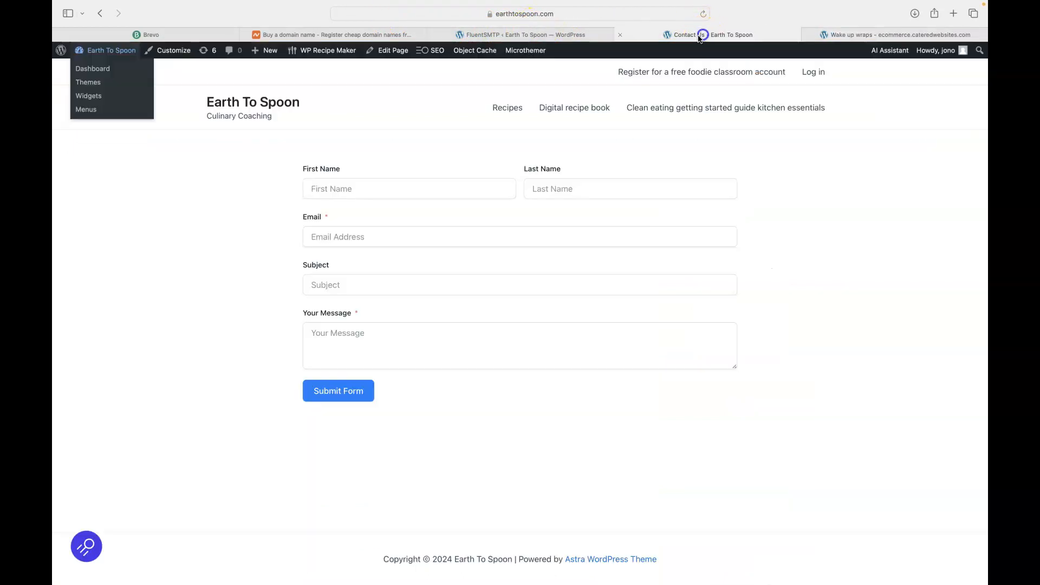
{"action": "right_click", "coordinate": [246, 106]}
{"action": "key", "text": "Escape"}
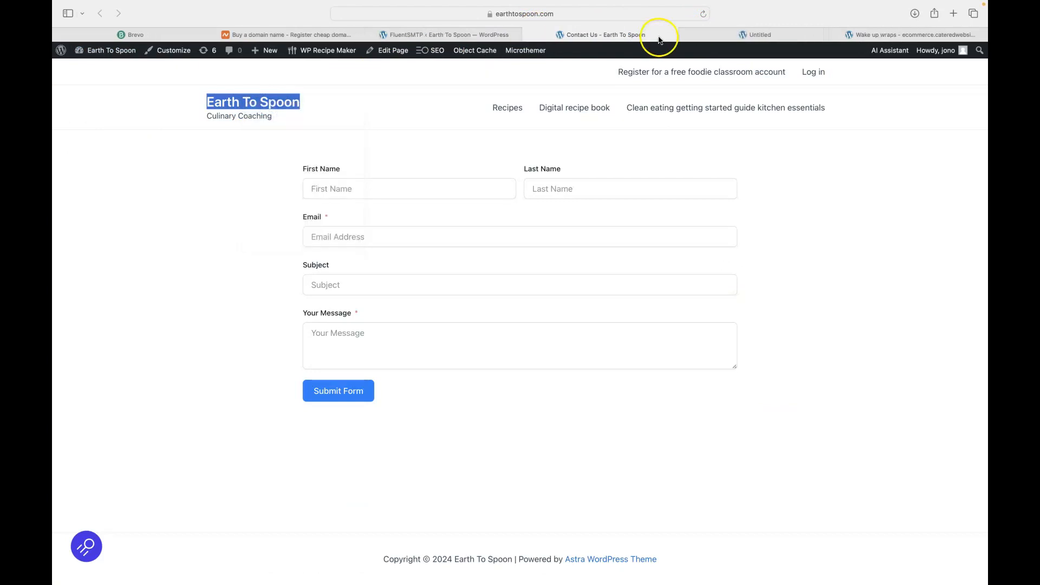
{"action": "left_click", "coordinate": [751, 33]}
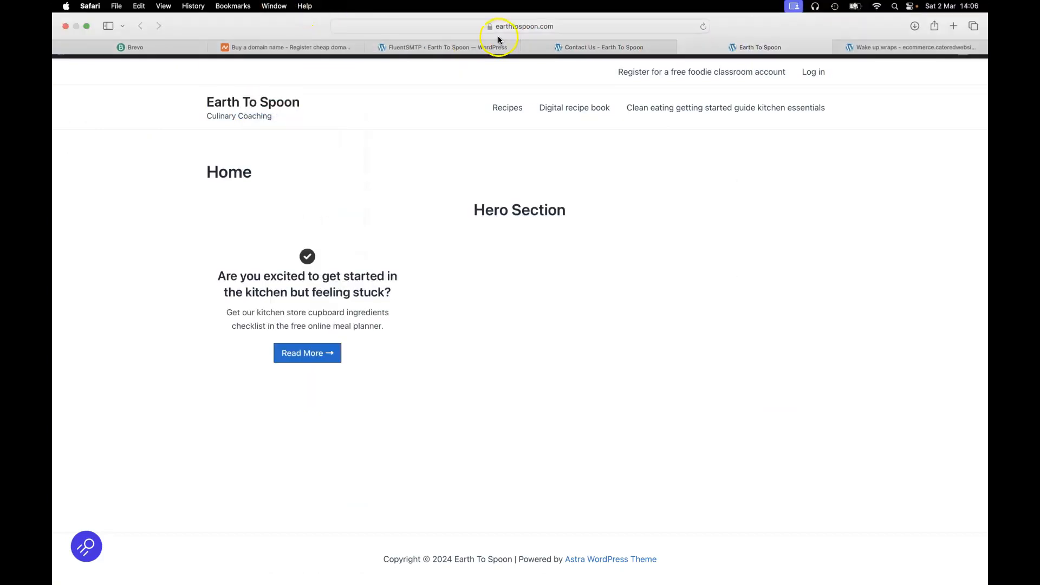
{"action": "left_click", "coordinate": [434, 27]}
{"action": "key", "text": "super+c"}
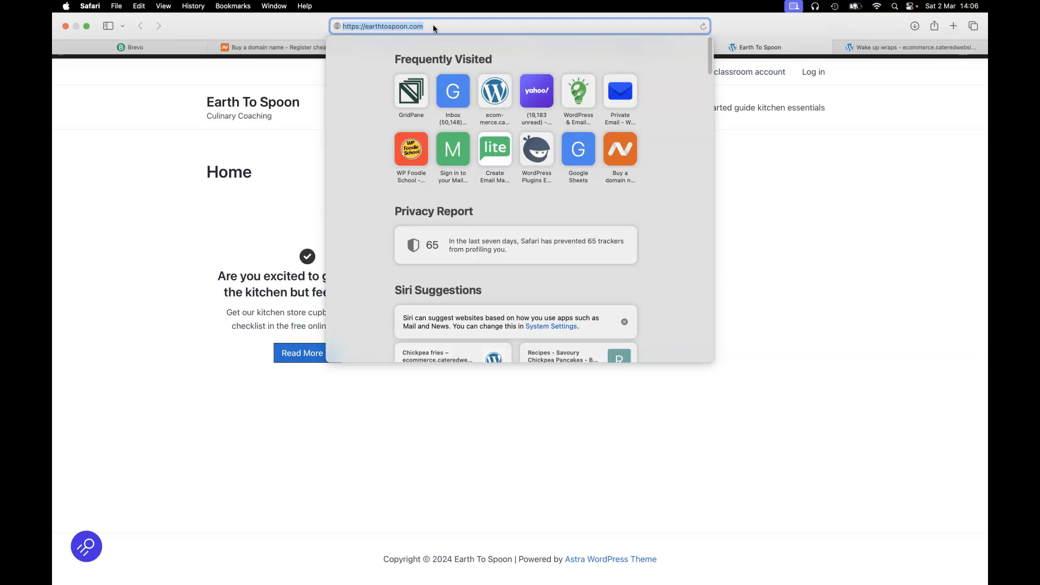
{"action": "left_click", "coordinate": [287, 26]}
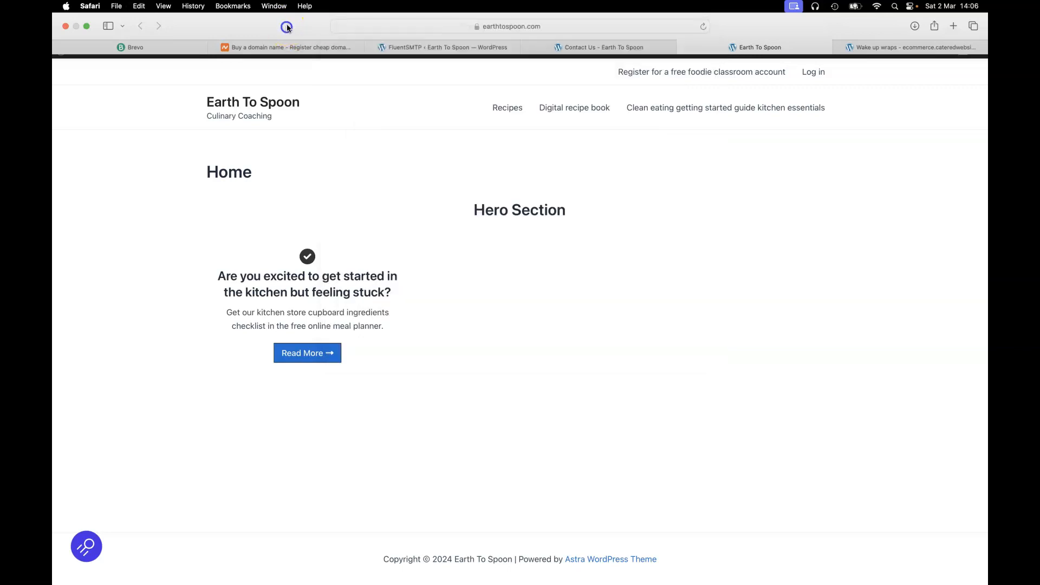
{"action": "left_click", "coordinate": [159, 47]}
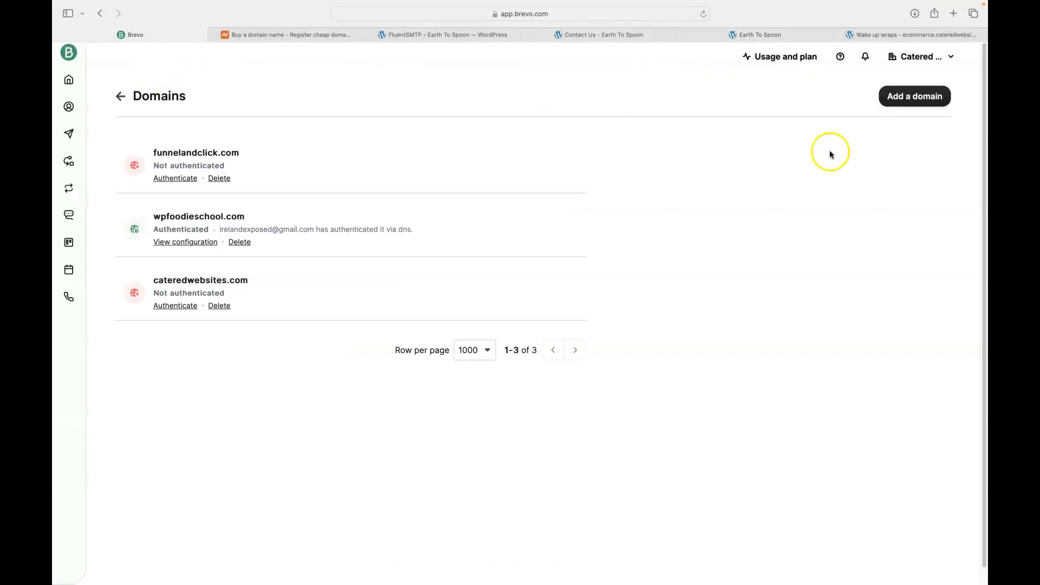
Add earthtospoon.com, without the https prefix, as a new Brevo sending domain
{"action": "left_click", "coordinate": [912, 100]}
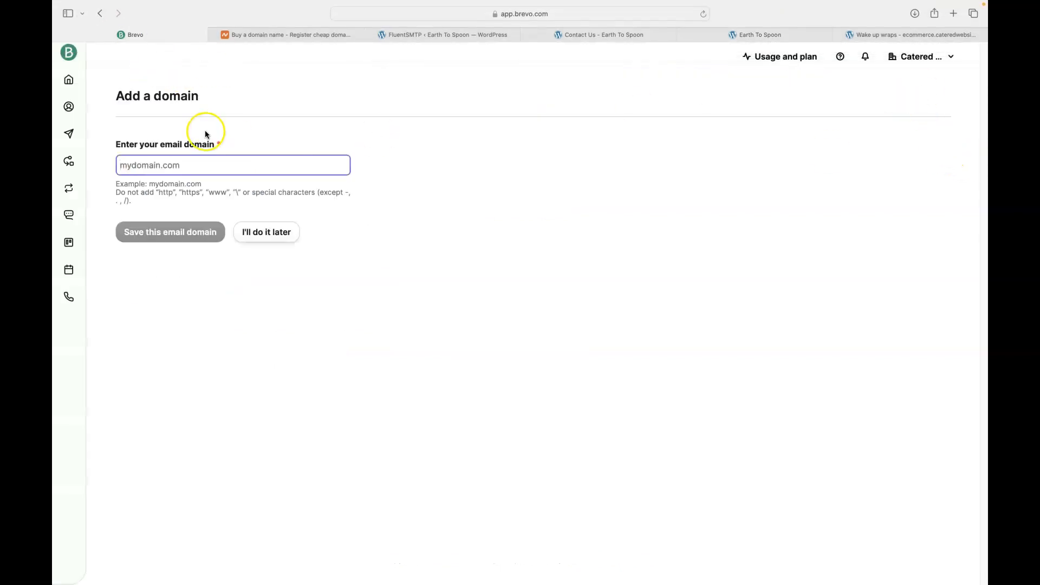
{"action": "key", "text": "super+v"}
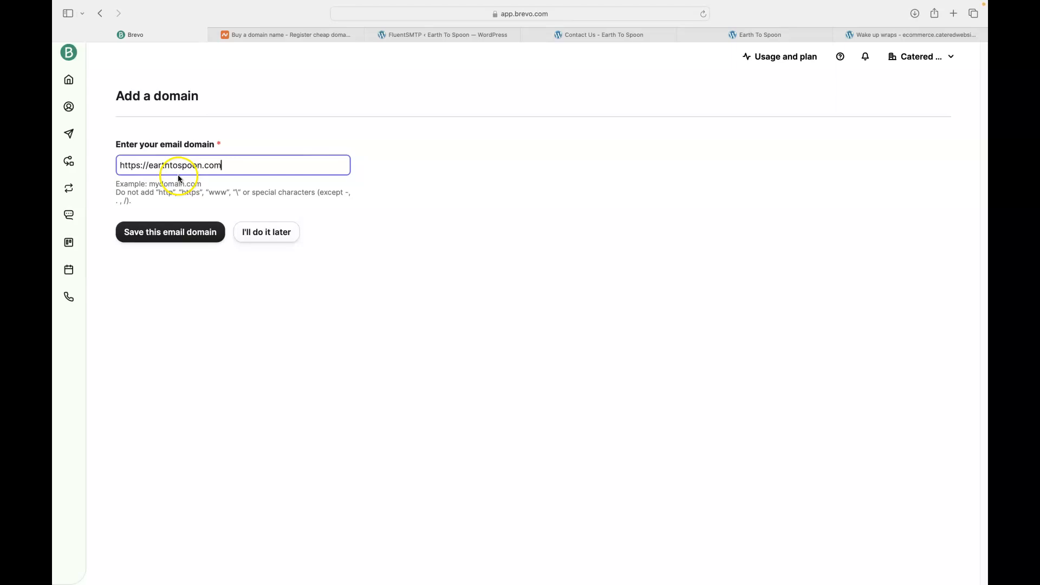
{"action": "left_click", "coordinate": [148, 165]}
{"action": "key", "text": "BackSpace"}
{"action": "key", "text": "BackSpace"}
{"action": "key", "text": "BackSpace"}
{"action": "key", "text": "BackSpace"}
{"action": "key", "text": "BackSpace"}
{"action": "key", "text": "BackSpace"}
{"action": "key", "text": "BackSpace"}
{"action": "key", "text": "BackSpace"}
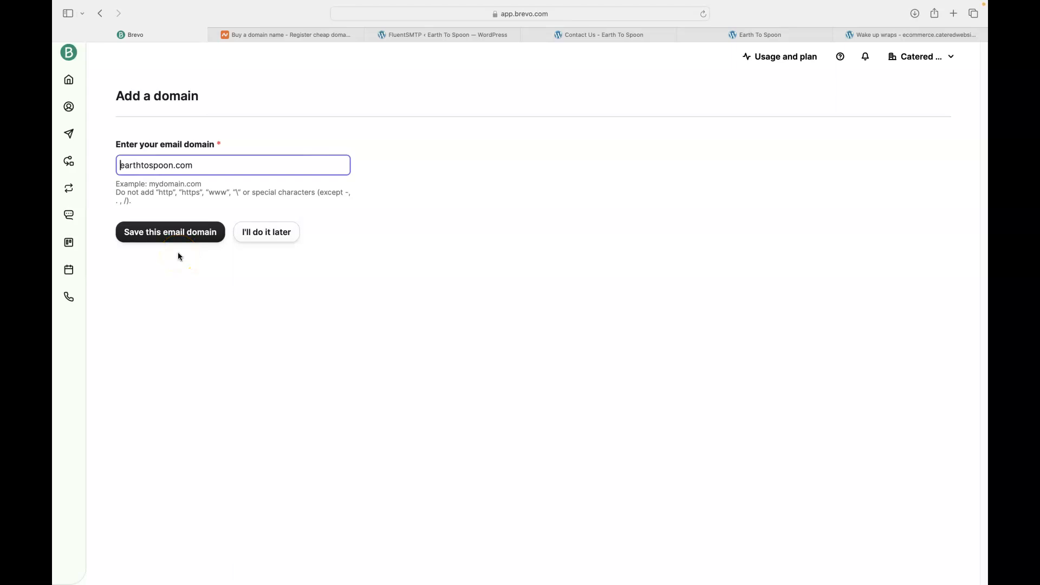
{"action": "left_click", "coordinate": [181, 234]}
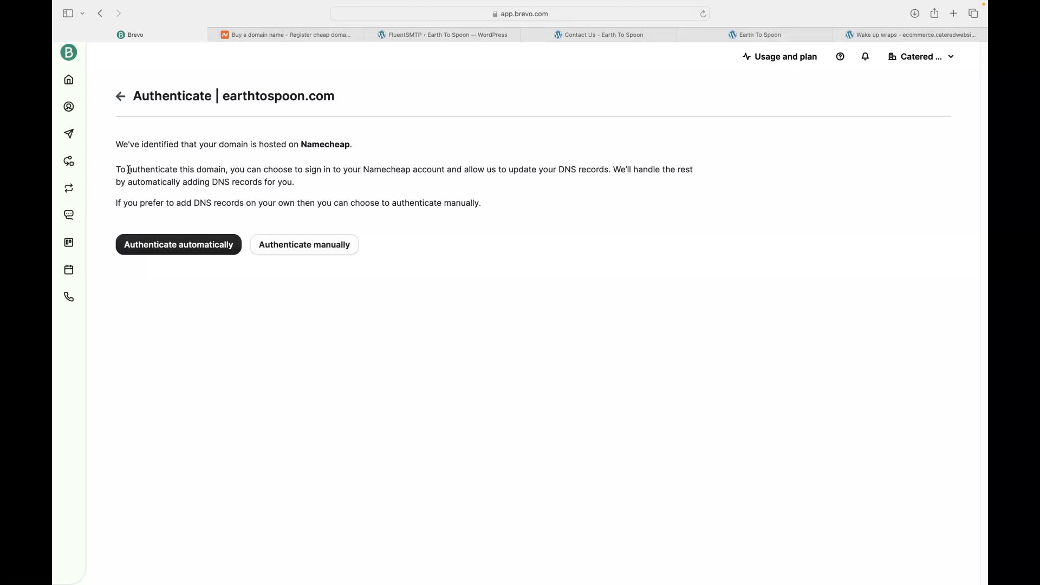
Choose manual authentication to show the Brevo code, DKIM and DMARC TXT records
{"action": "left_click", "coordinate": [262, 34]}
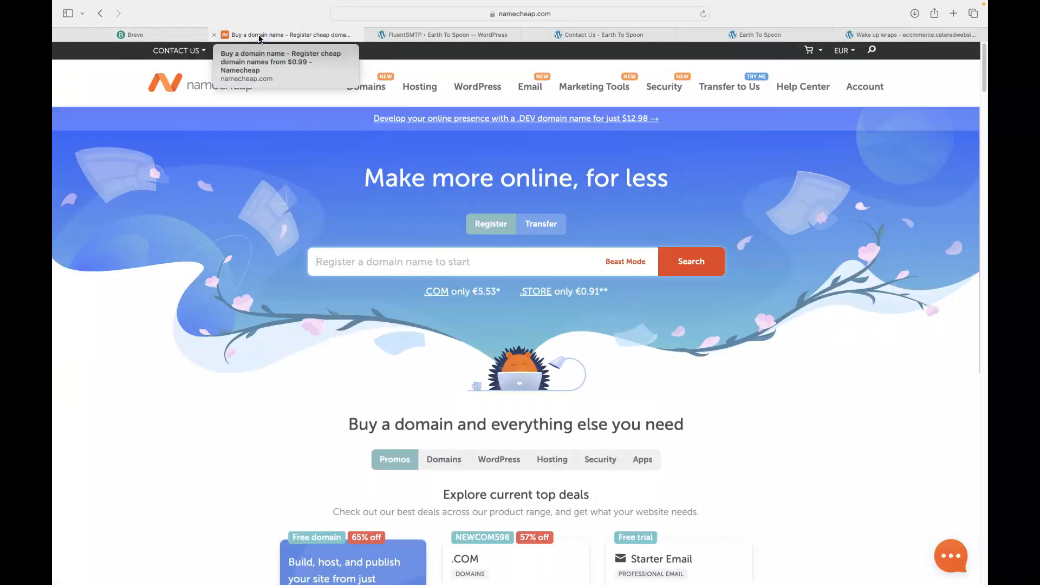
{"action": "left_click", "coordinate": [233, 51]}
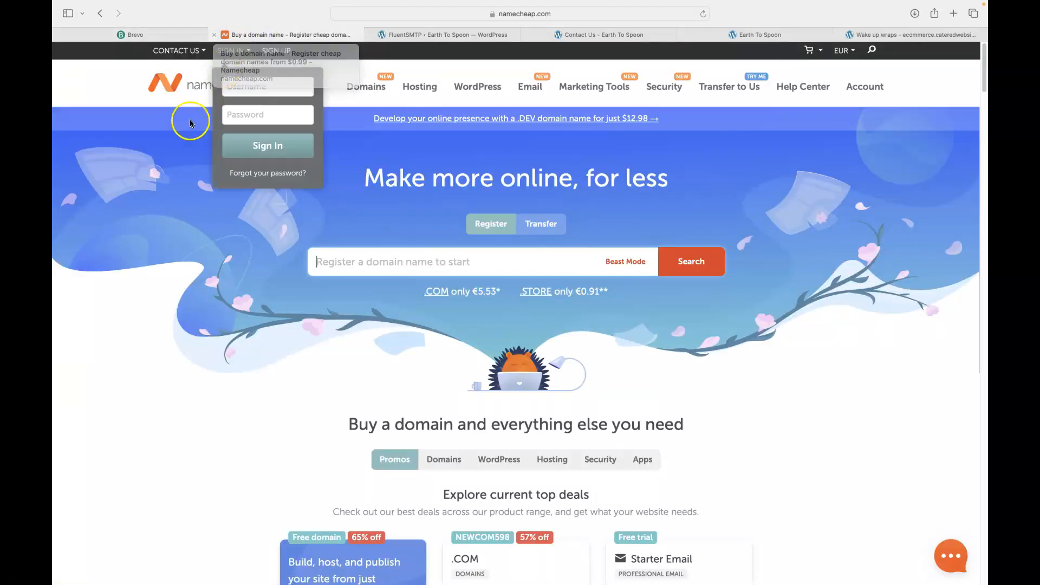
{"action": "left_click", "coordinate": [174, 50]}
{"action": "left_click", "coordinate": [144, 35]}
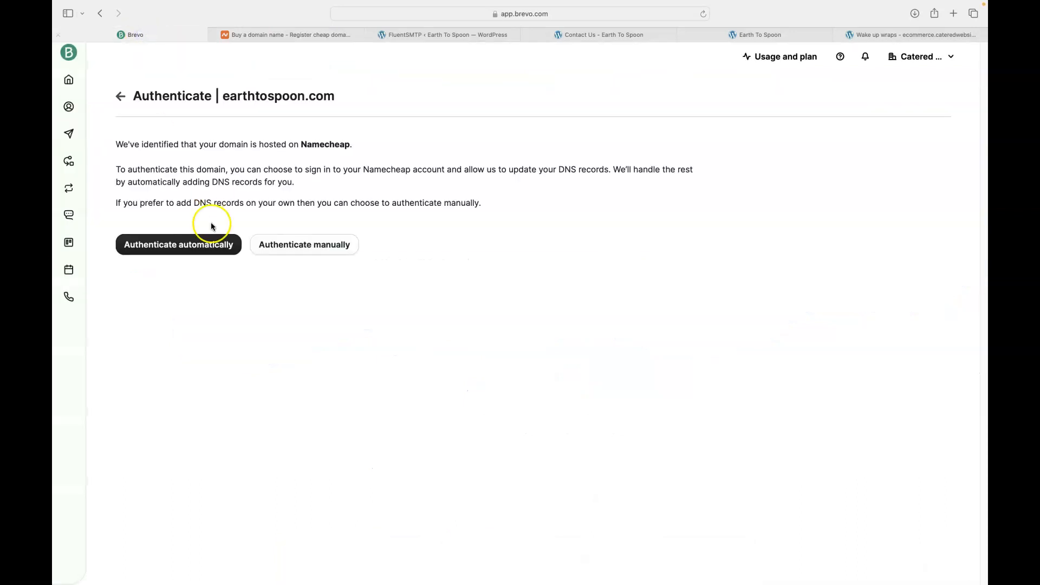
{"action": "left_click", "coordinate": [277, 242]}
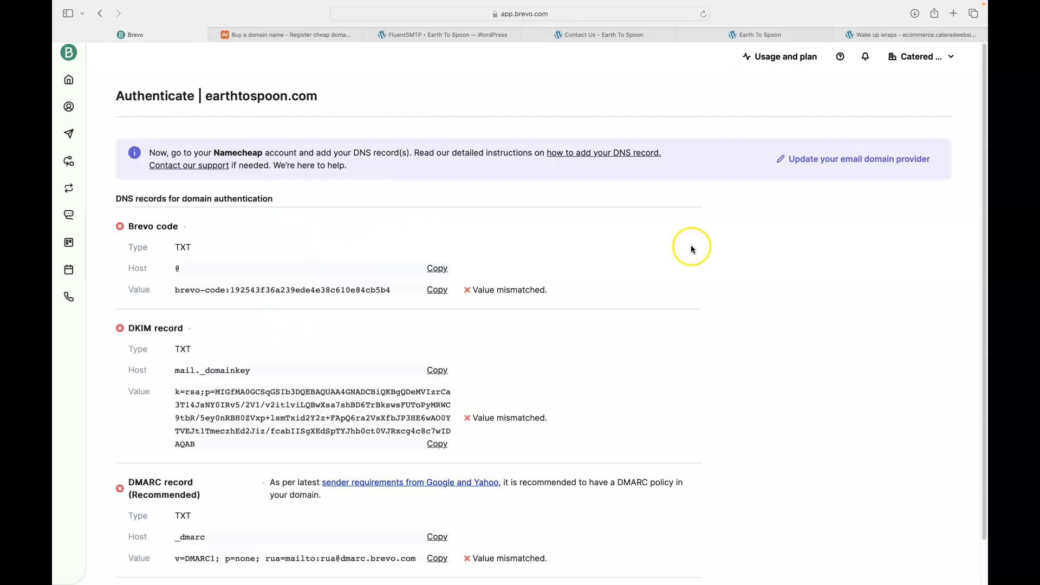
{"action": "scroll", "coordinate": [744, 245], "scroll_direction": "down", "scroll_amount": 2}
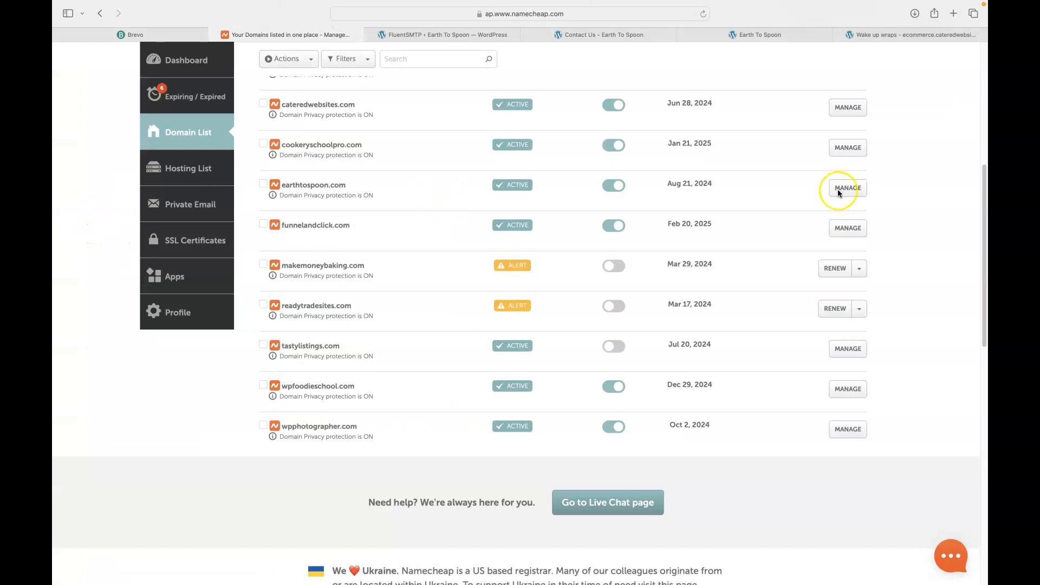
Open earthtospoon.com's Advanced DNS in Namecheap and copy Brevo's verification code value
{"action": "left_click", "coordinate": [846, 191]}
{"action": "left_click", "coordinate": [846, 192]}
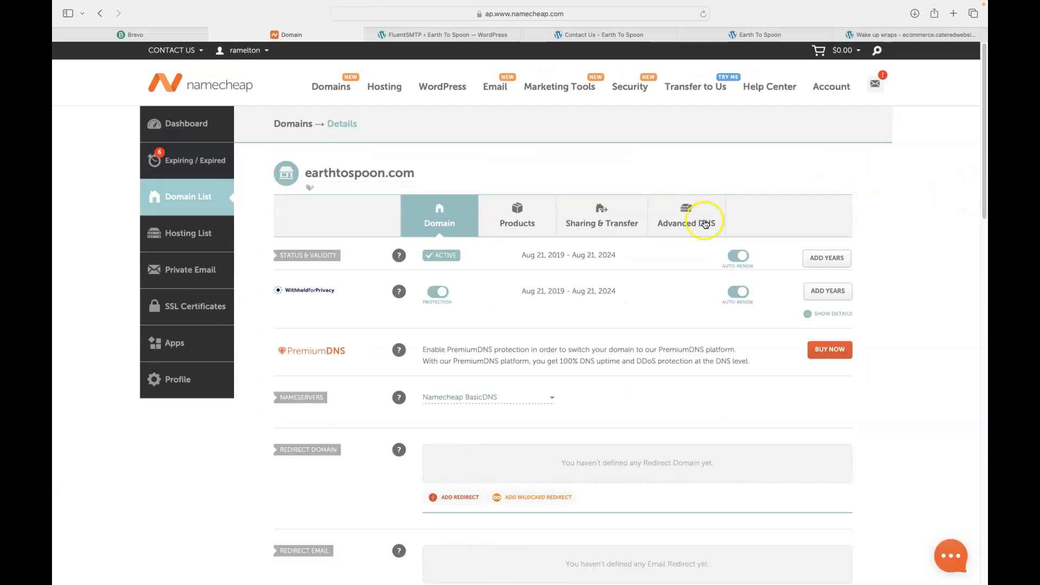
{"action": "left_click", "coordinate": [676, 219]}
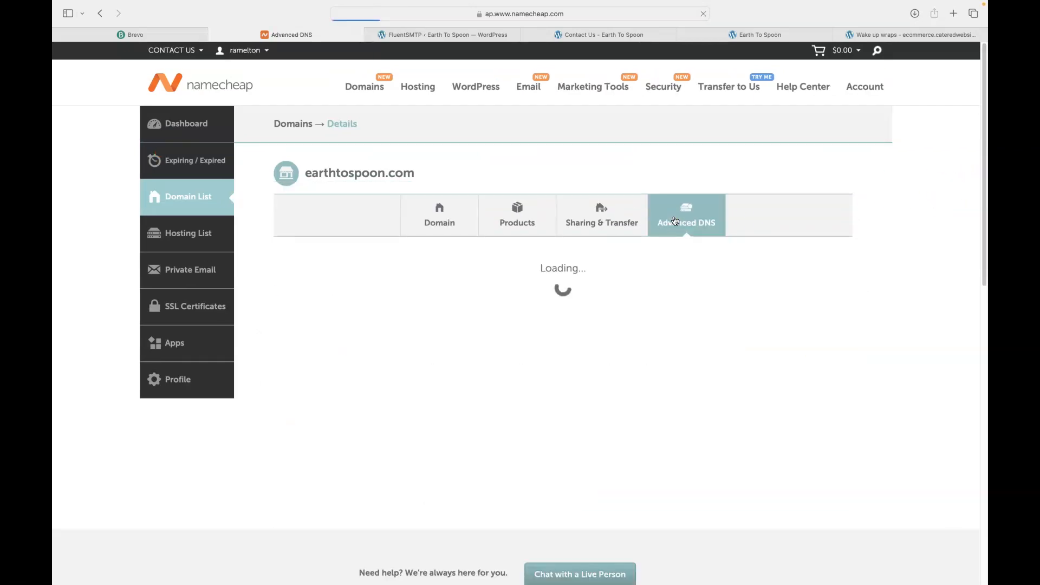
{"action": "scroll", "coordinate": [924, 204], "scroll_direction": "down", "scroll_amount": 3}
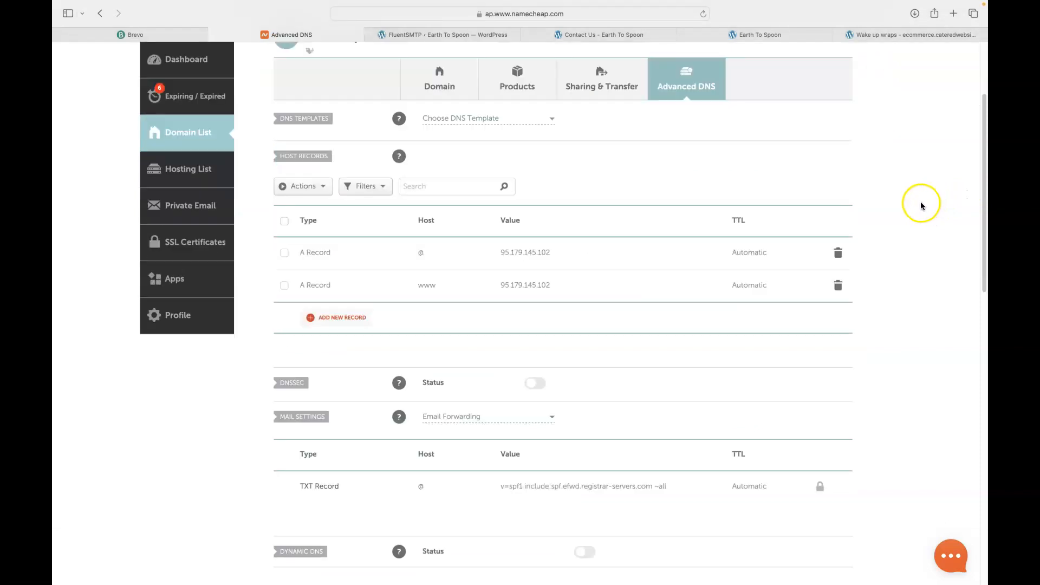
{"action": "left_click", "coordinate": [135, 34]}
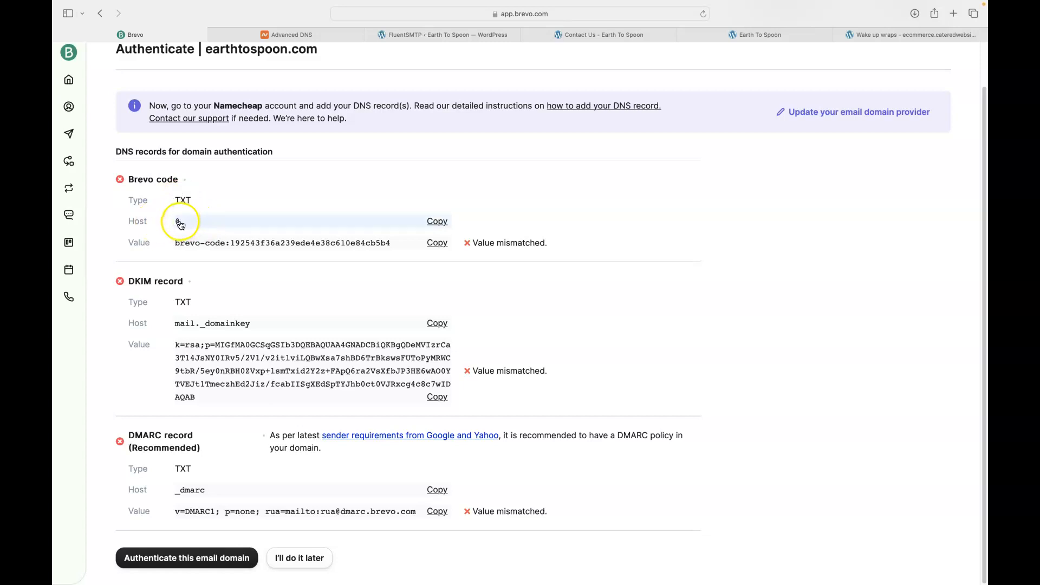
{"action": "left_click", "coordinate": [436, 244]}
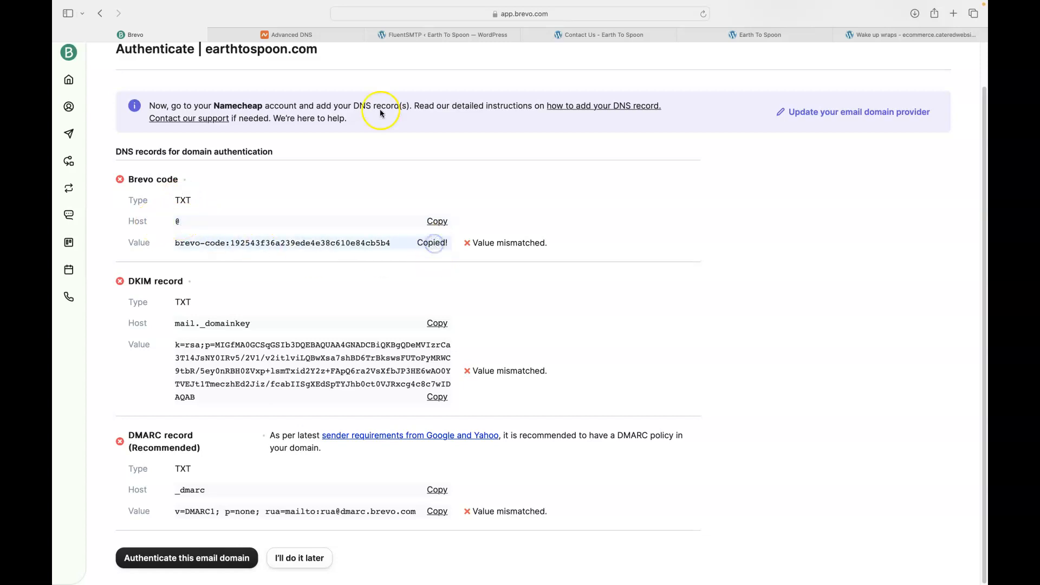
{"action": "left_click", "coordinate": [307, 34]}
Add and save a TXT host record holding the Brevo verification code
{"action": "left_click", "coordinate": [348, 318]}
{"action": "left_click", "coordinate": [355, 208]}
{"action": "left_click_drag", "start_coordinate": [406, 249], "coordinate": [407, 292]}
{"action": "left_click", "coordinate": [348, 278]}
{"action": "left_click", "coordinate": [436, 209]}
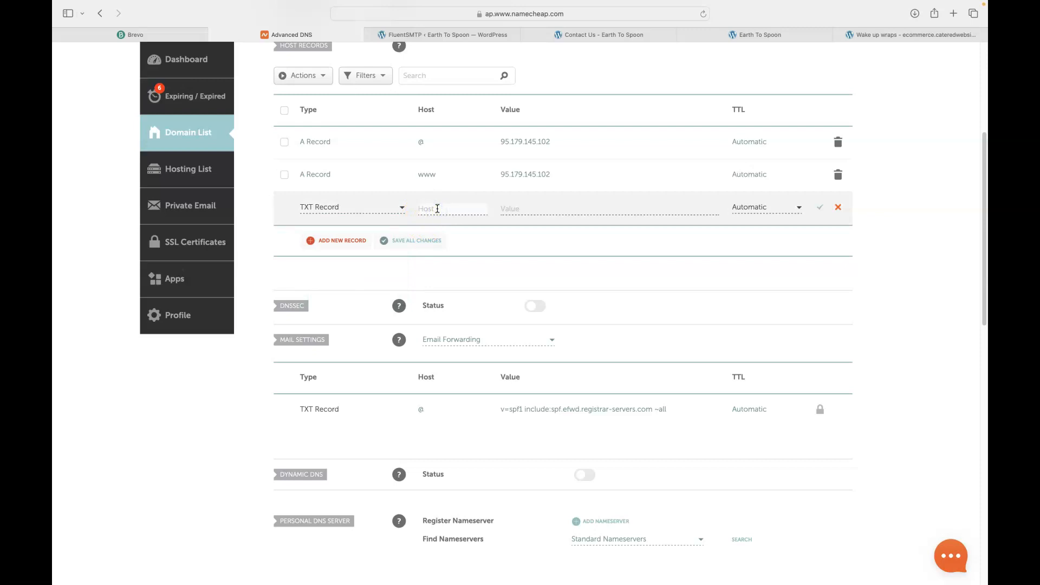
{"action": "left_click", "coordinate": [520, 209]}
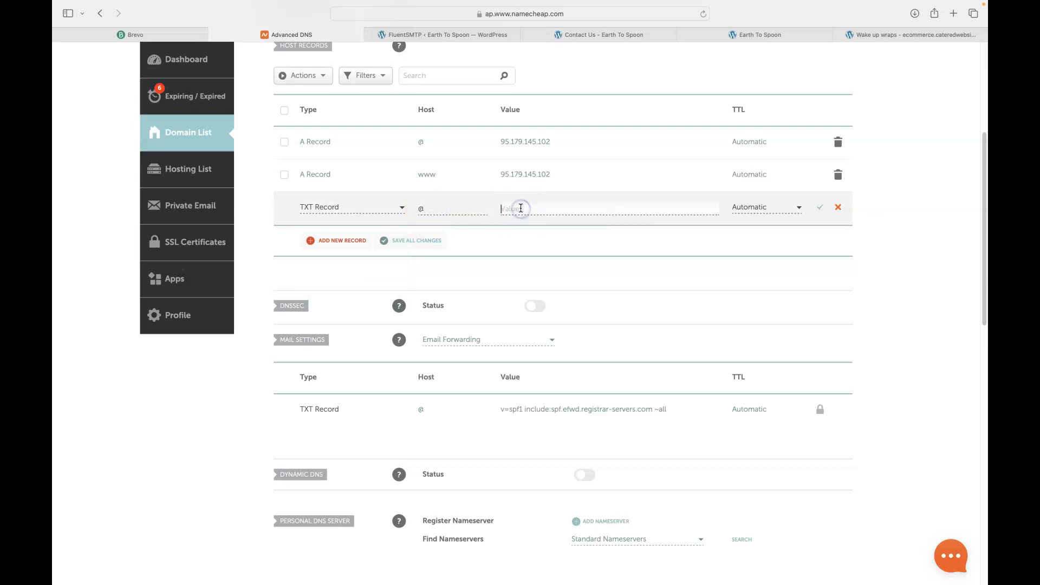
{"action": "key", "text": "cmd+v"}
{"action": "left_click", "coordinate": [820, 207]}
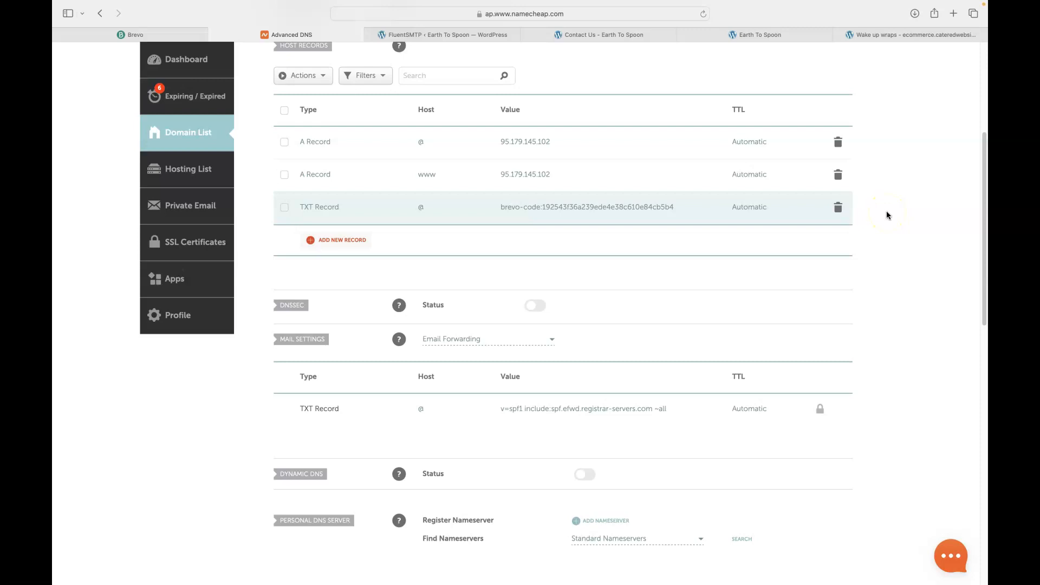
{"action": "key", "text": "ctrl+shift+Tab"}
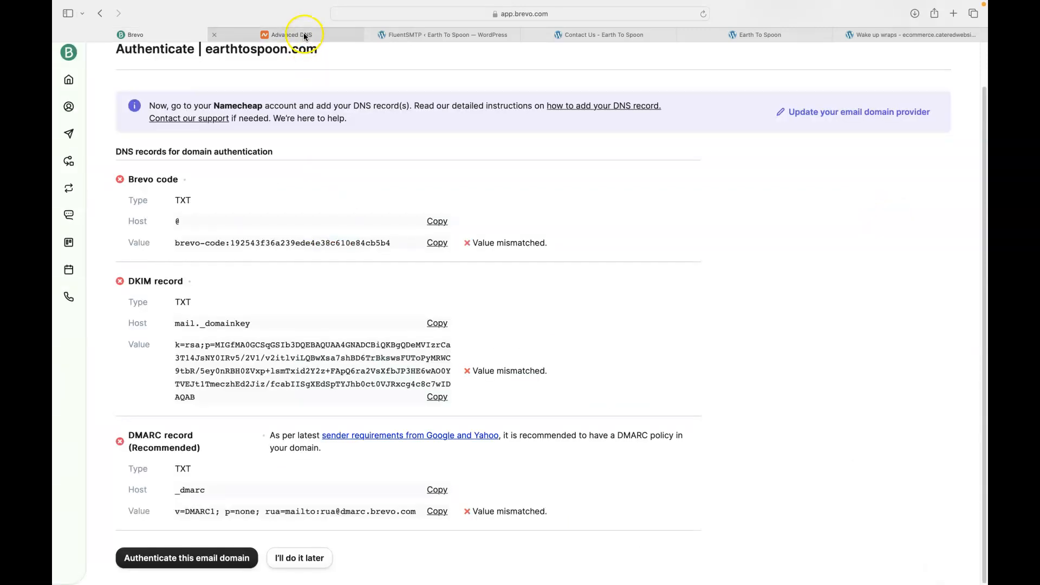
{"action": "left_click", "coordinate": [304, 34]}
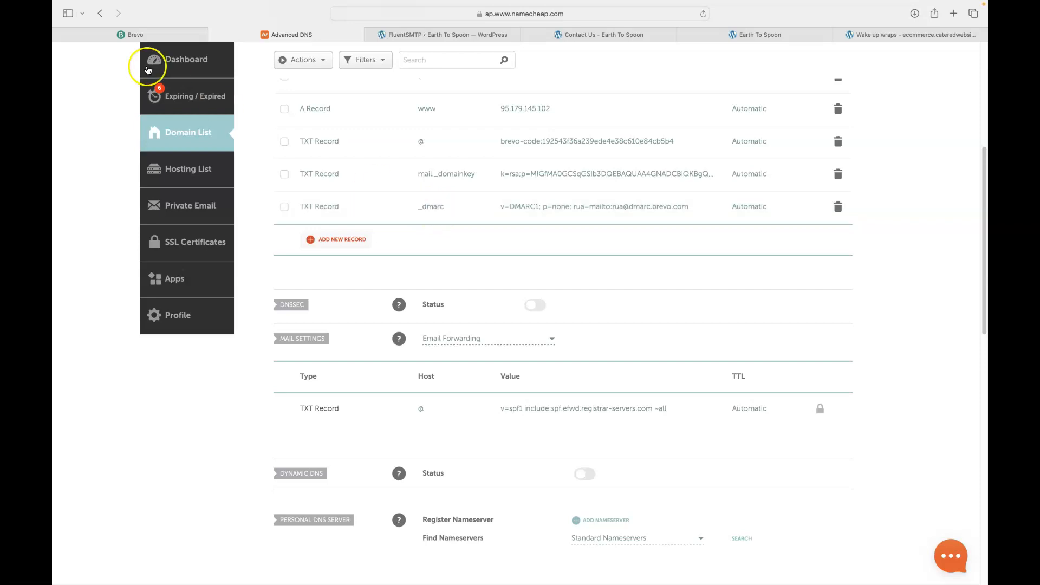
{"action": "left_click", "coordinate": [136, 35]}
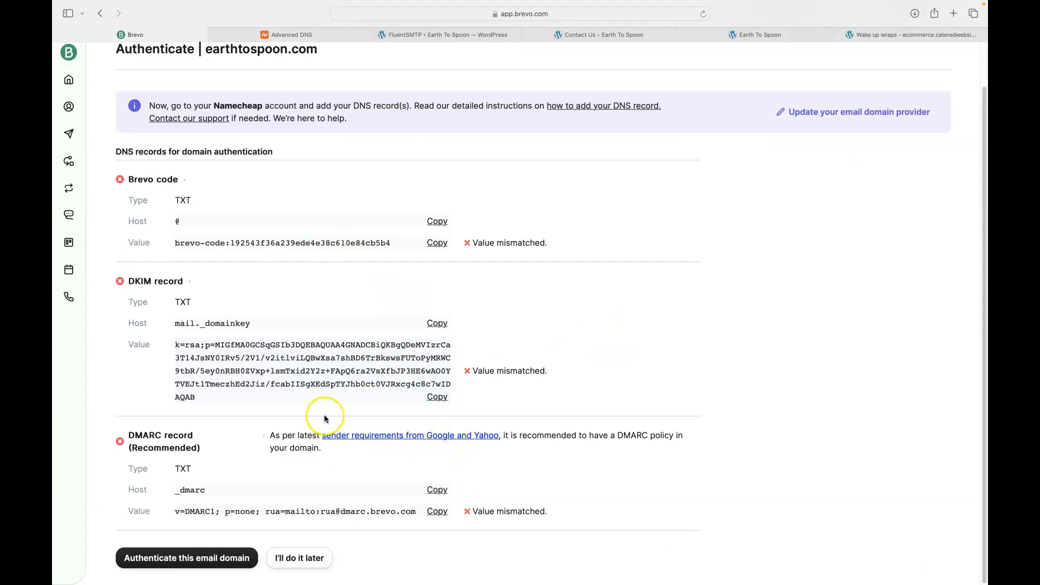
Authenticate earthtospoon.com and confirm Brevo code, DKIM and DMARC records all show Value matched
{"action": "left_click", "coordinate": [185, 198]}
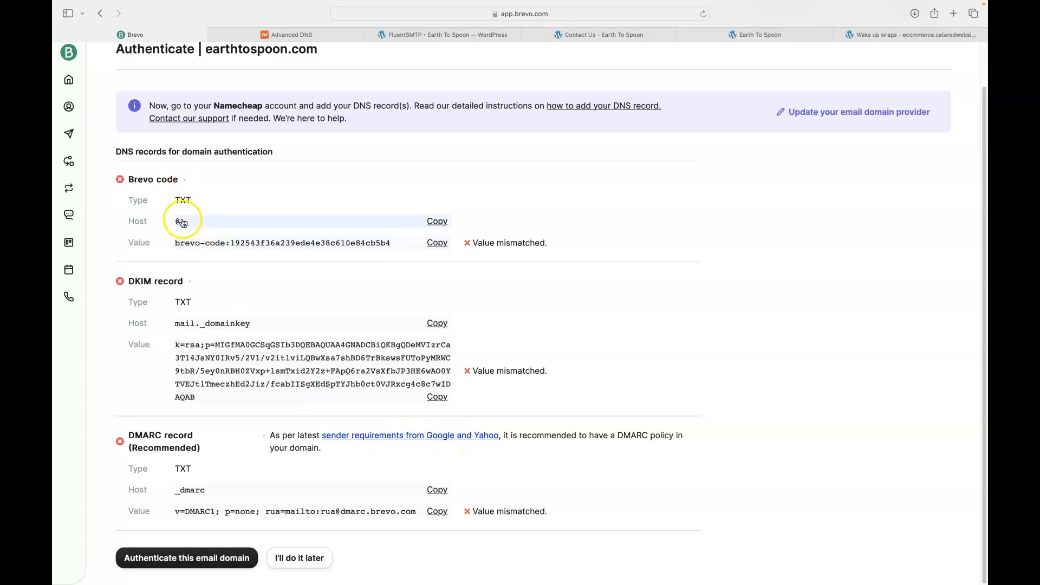
{"action": "left_click", "coordinate": [182, 313]}
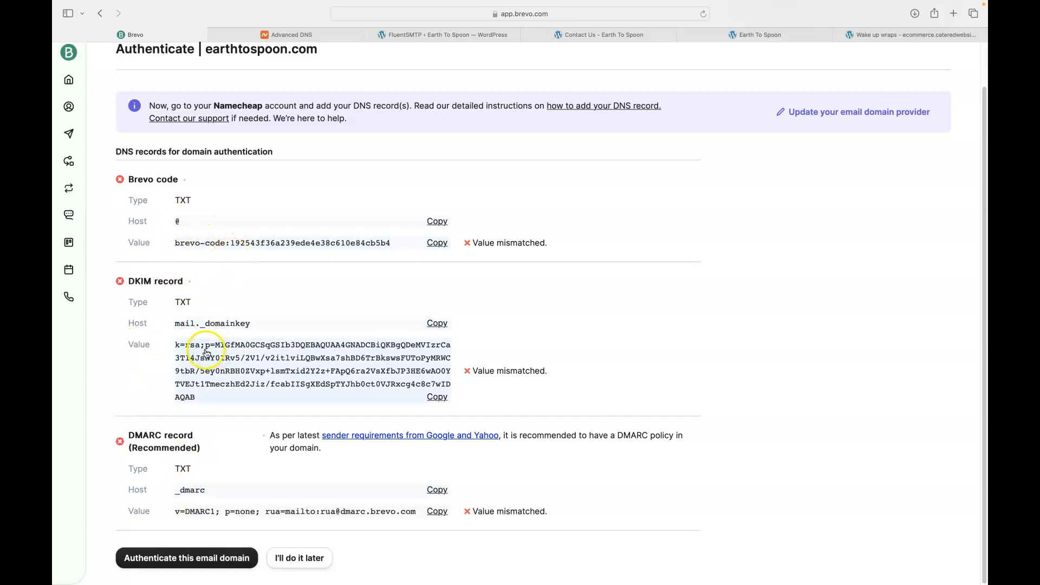
{"action": "left_click", "coordinate": [324, 36]}
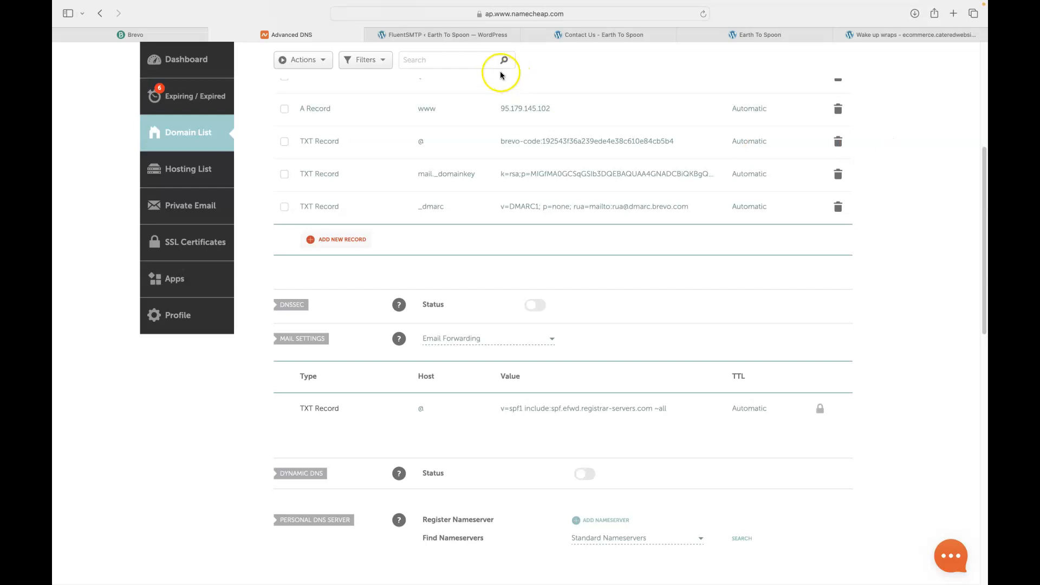
{"action": "left_click", "coordinate": [82, 36]}
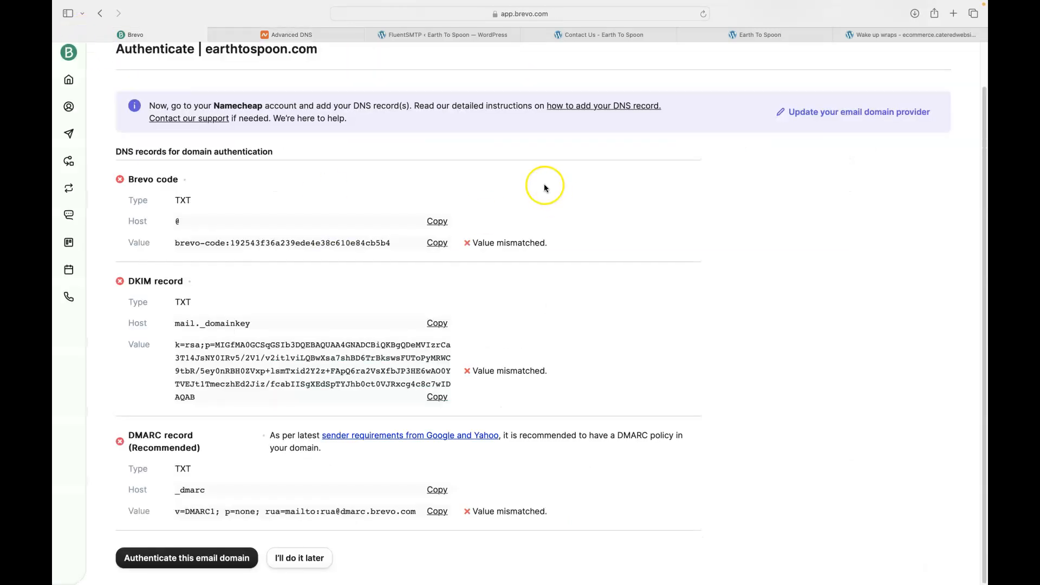
{"action": "left_click", "coordinate": [201, 562]}
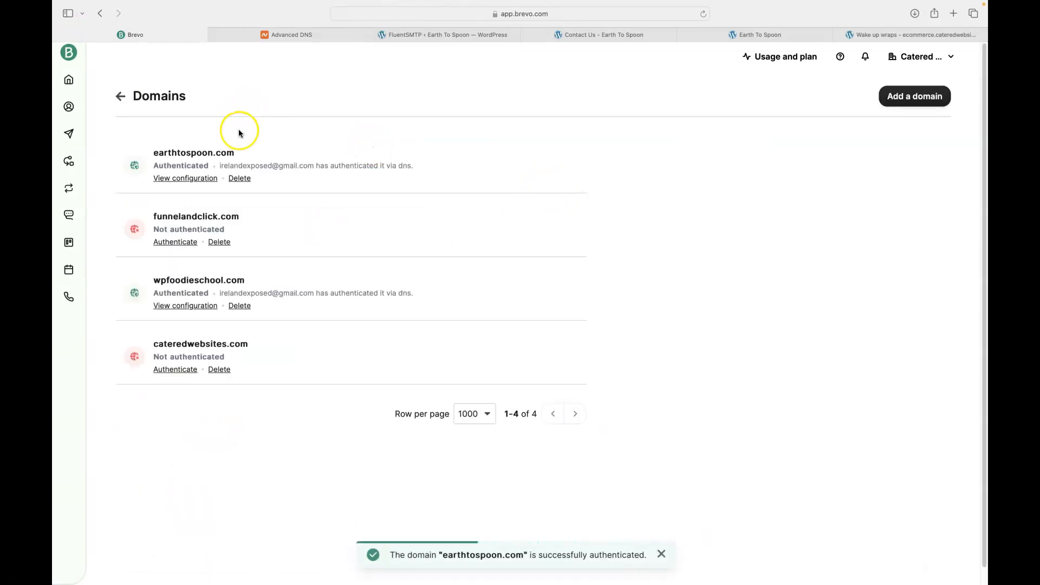
{"action": "left_click", "coordinate": [189, 179]}
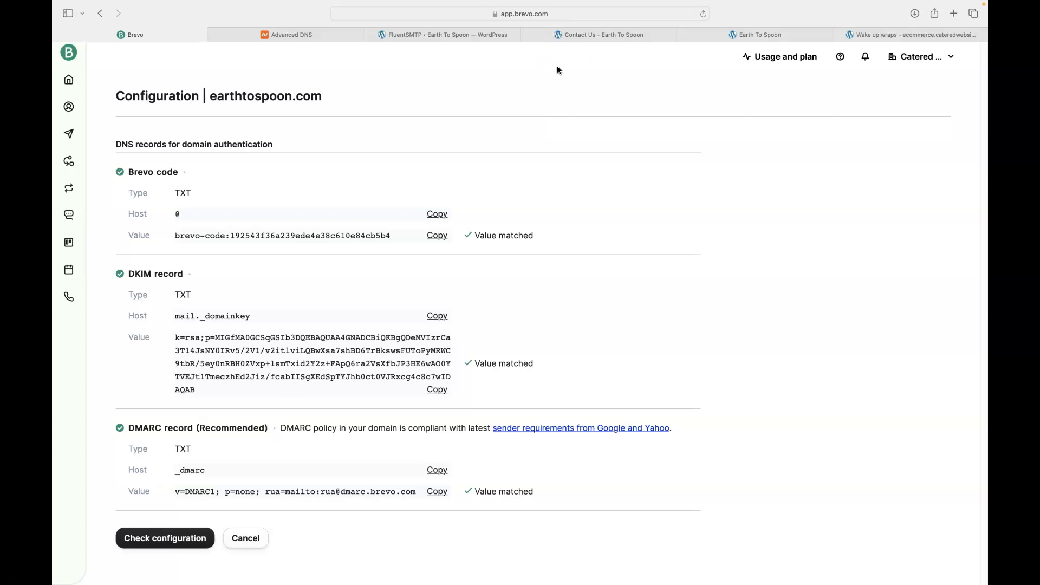
Send a successful test email from FluentSMTP's Email Test page, then open a new Safari tab
{"action": "left_click", "coordinate": [421, 36]}
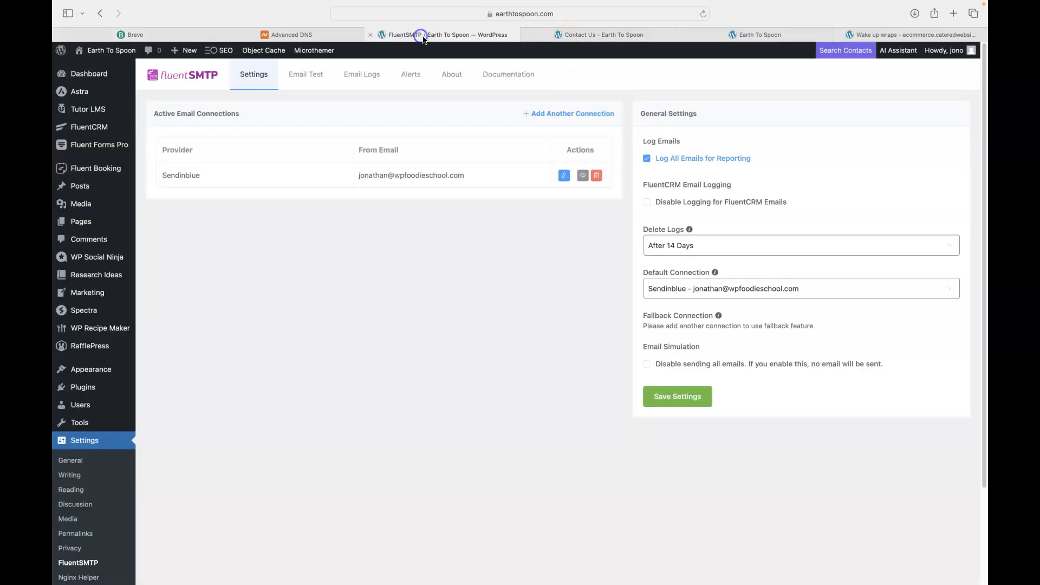
{"action": "left_click", "coordinate": [307, 78]}
{"action": "left_click", "coordinate": [303, 78]}
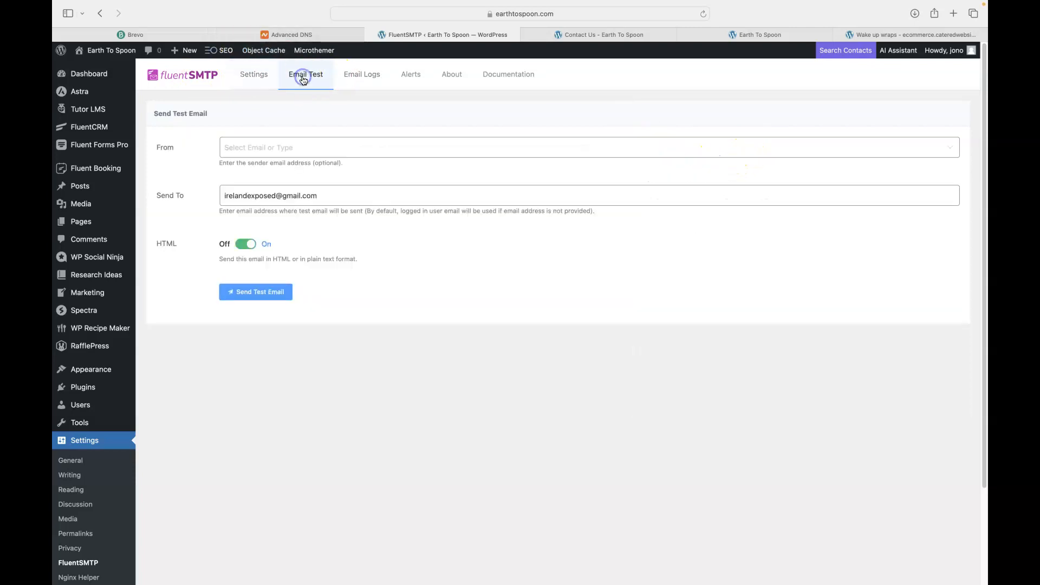
{"action": "left_click", "coordinate": [255, 298]}
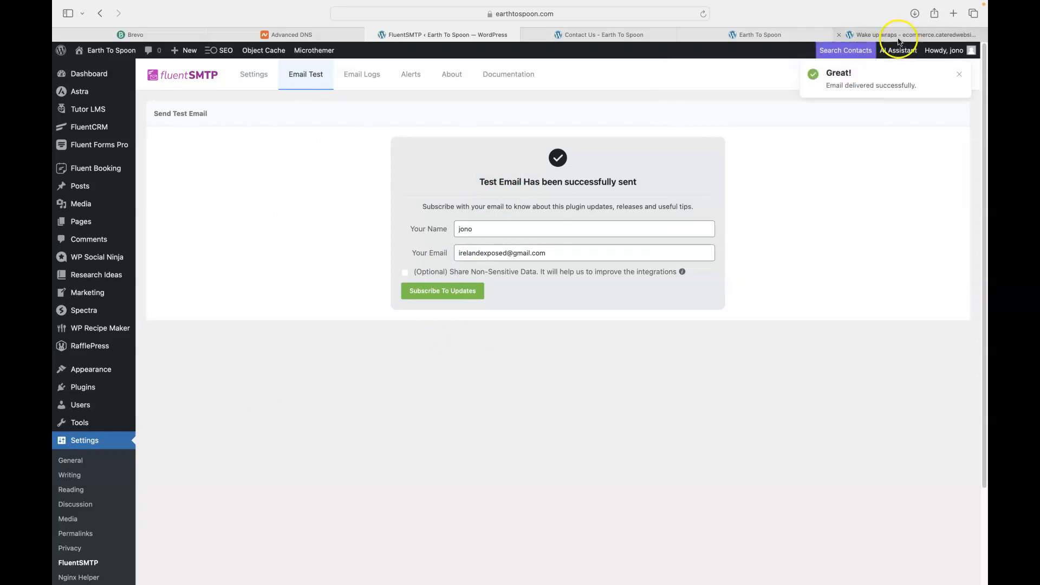
{"action": "left_click", "coordinate": [954, 13]}
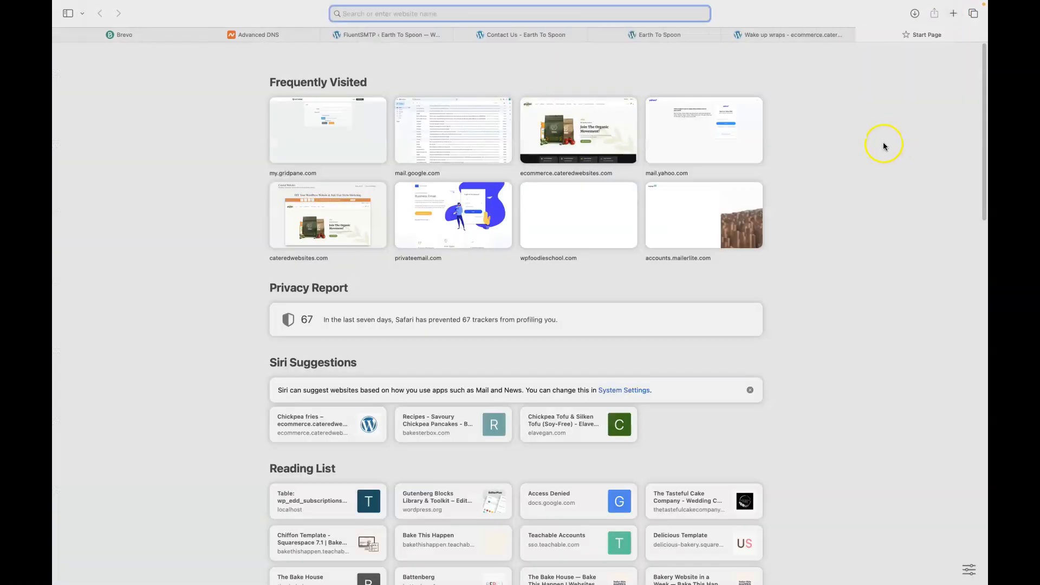
Open the FluentSMTP test email in Gmail to check its sender, then close Gmail
{"action": "left_click", "coordinate": [443, 133]}
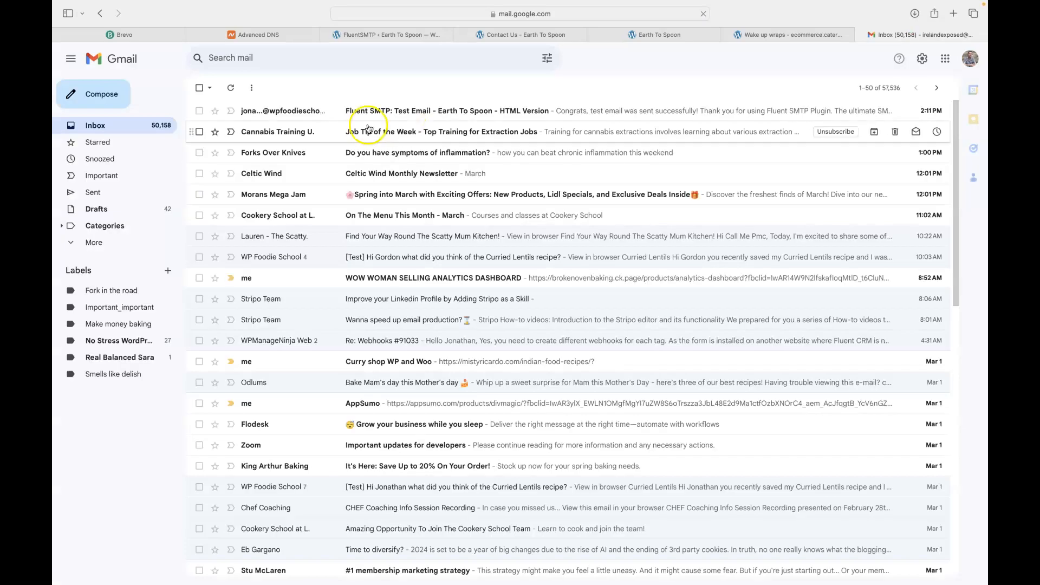
{"action": "left_click", "coordinate": [376, 114]}
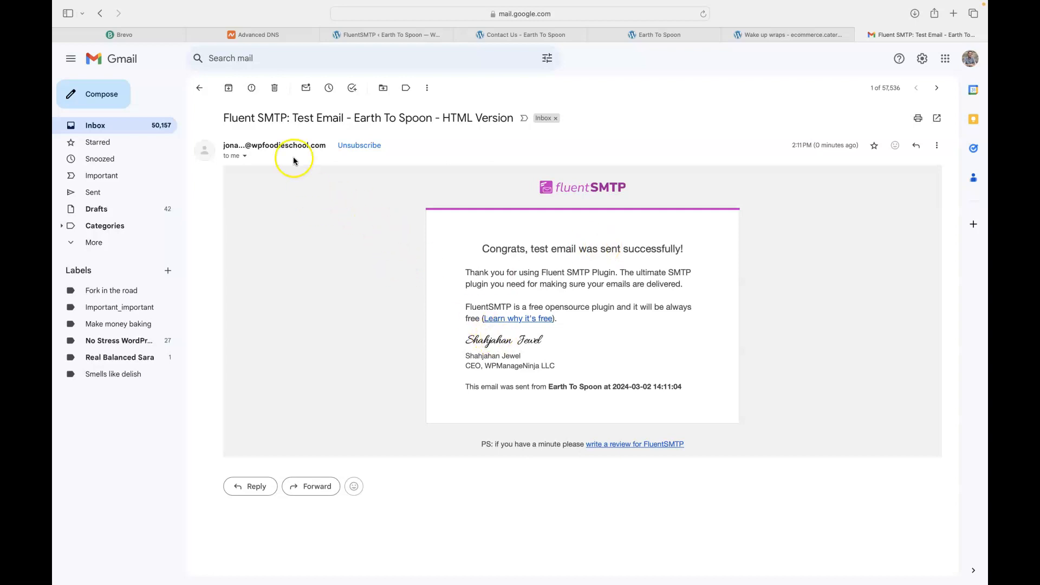
{"action": "mouse_move", "coordinate": [265, 143]}
{"action": "left_click", "coordinate": [861, 35]}
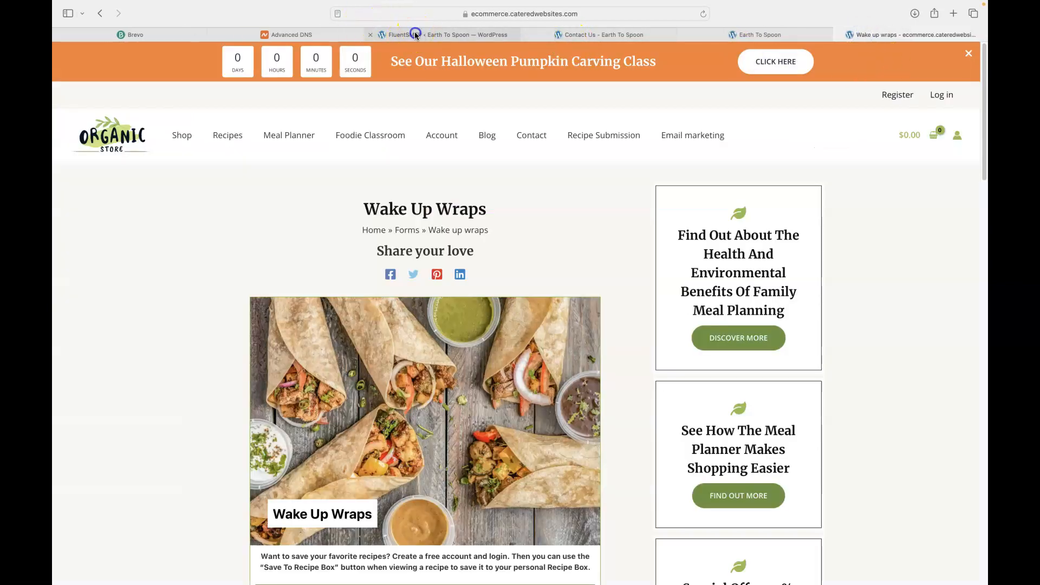
Review FluentSMTP's Email Logs showing the sent test, then its Settings and Alerts pages
{"action": "left_click", "coordinate": [367, 34]}
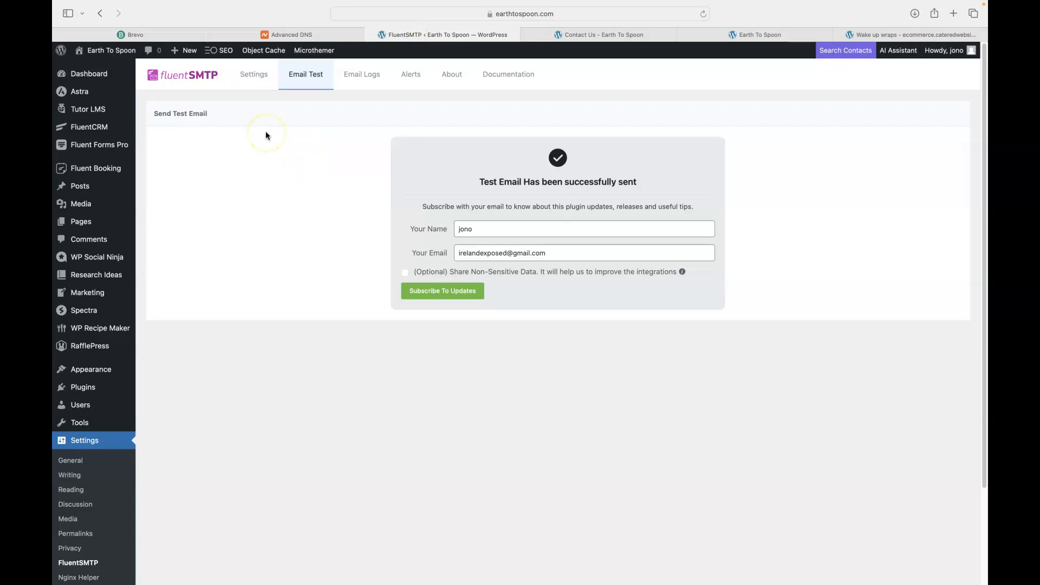
{"action": "left_click", "coordinate": [358, 77]}
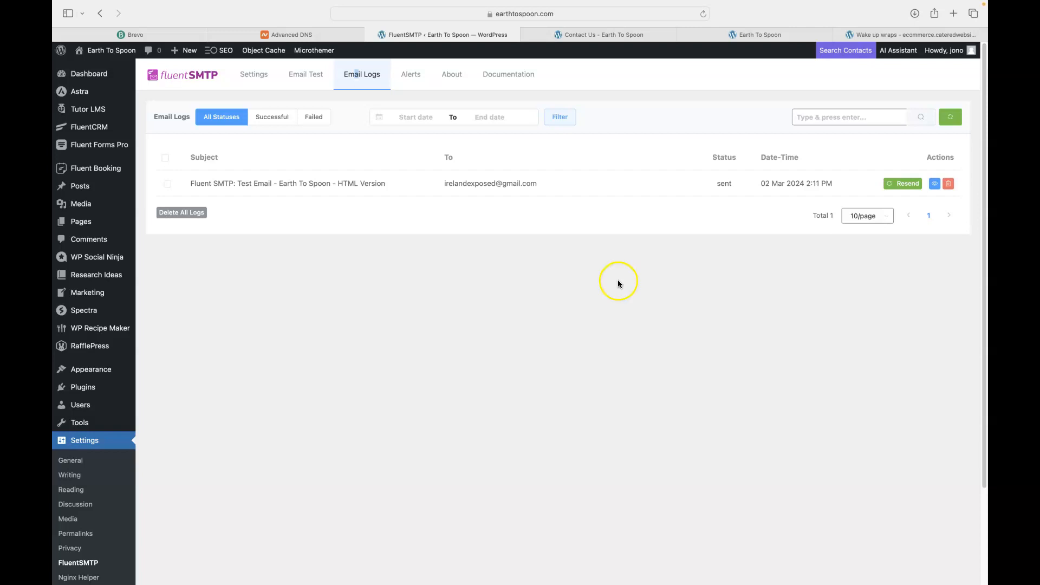
{"action": "left_click", "coordinate": [254, 74]}
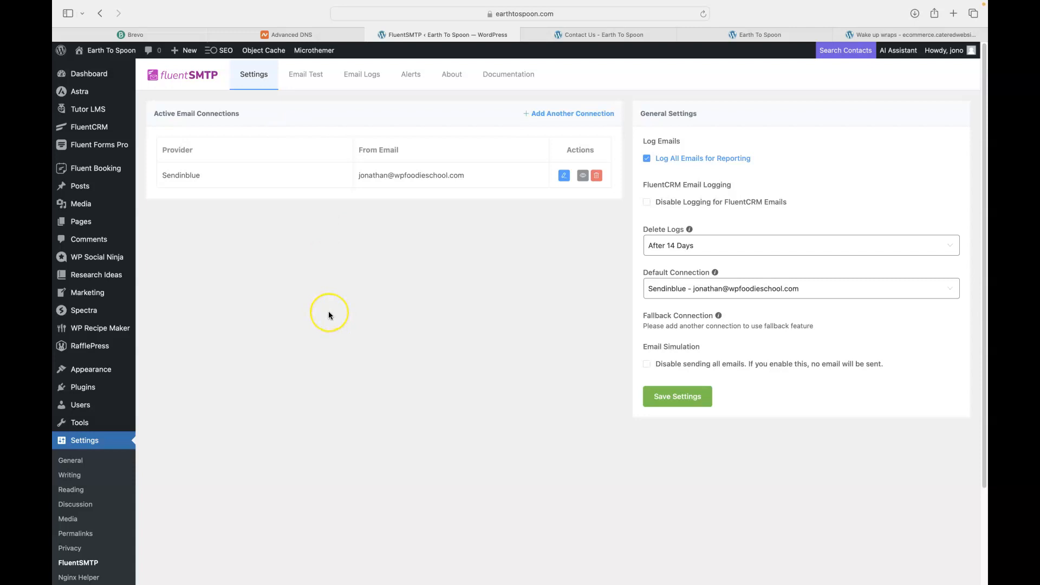
{"action": "left_click", "coordinate": [411, 76]}
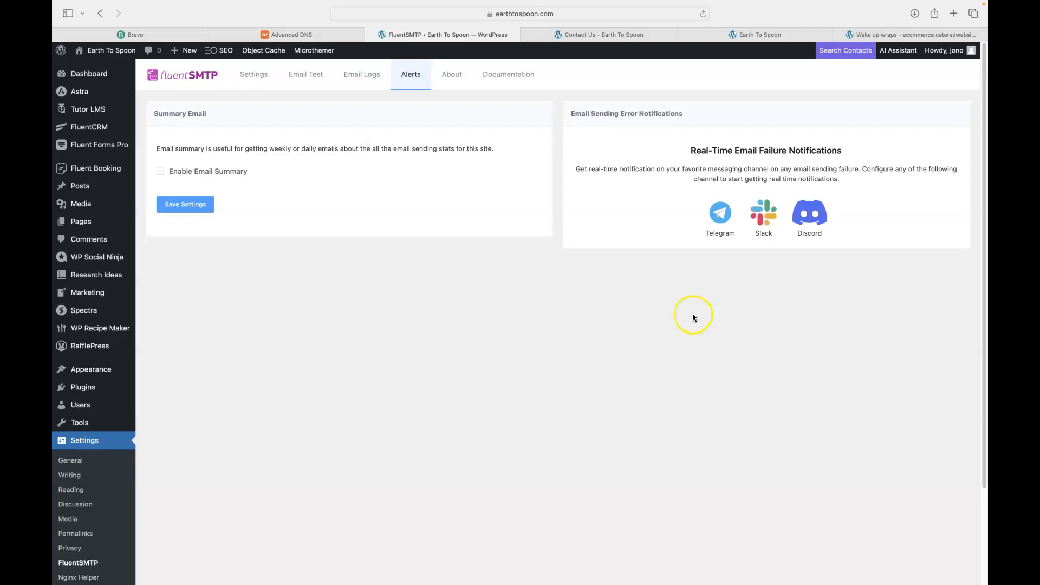
Reload the Contact Us page, then return to the FluentSMTP Alerts page
{"action": "left_click", "coordinate": [588, 34]}
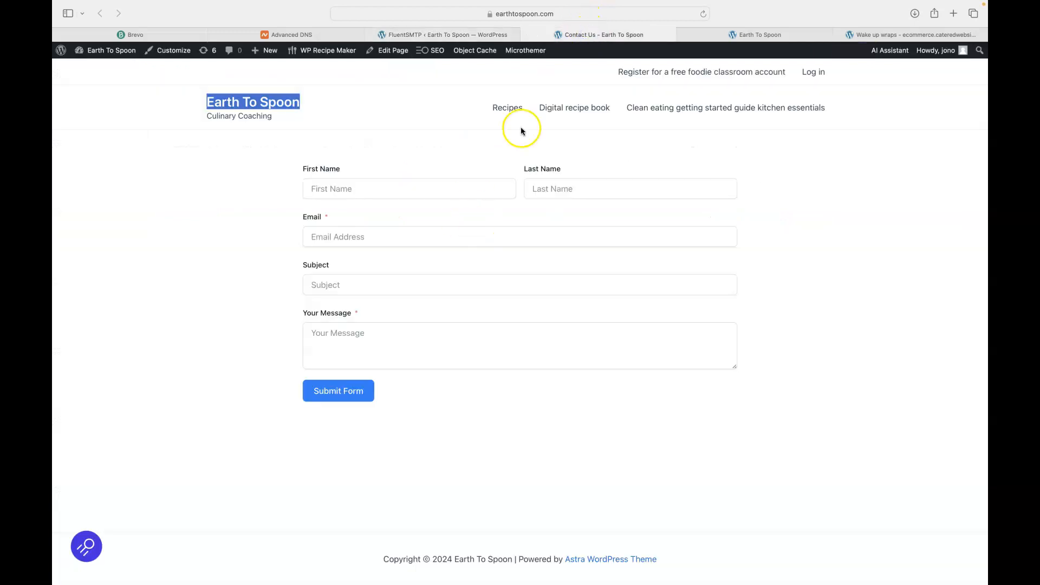
{"action": "left_click", "coordinate": [704, 13]}
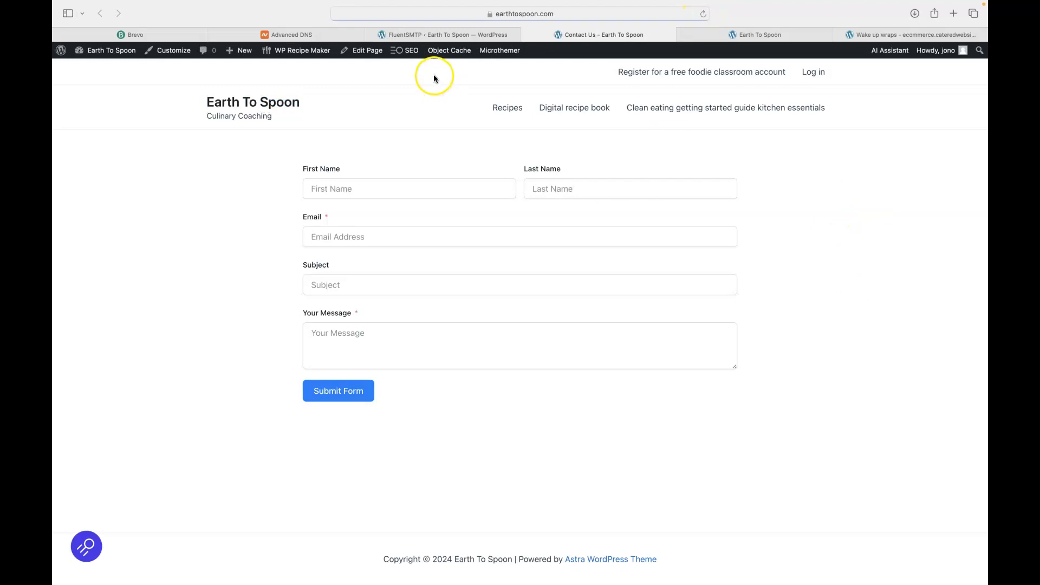
{"action": "left_click", "coordinate": [423, 36]}
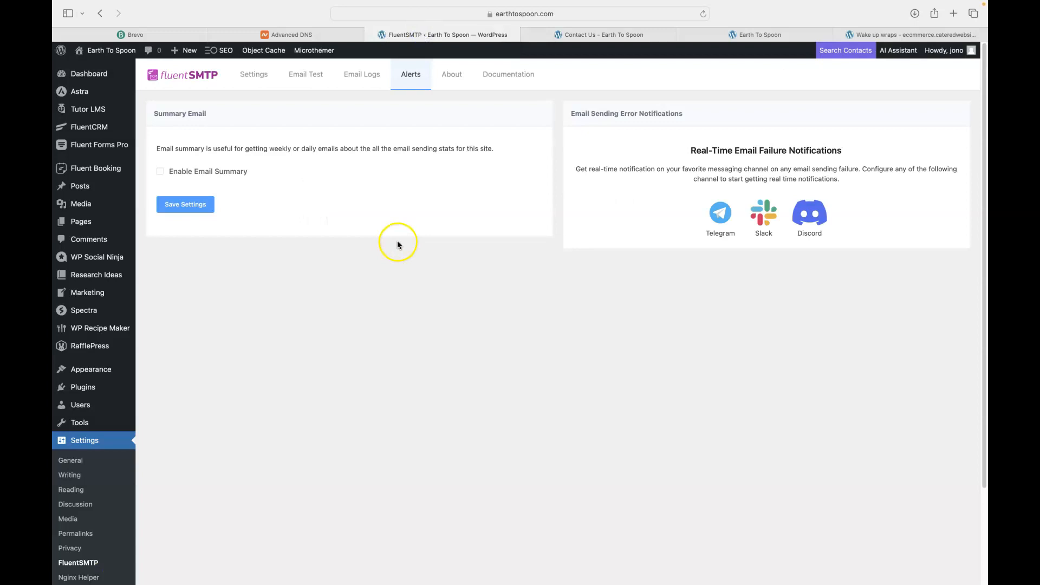
{"action": "mouse_move", "coordinate": [94, 146]}
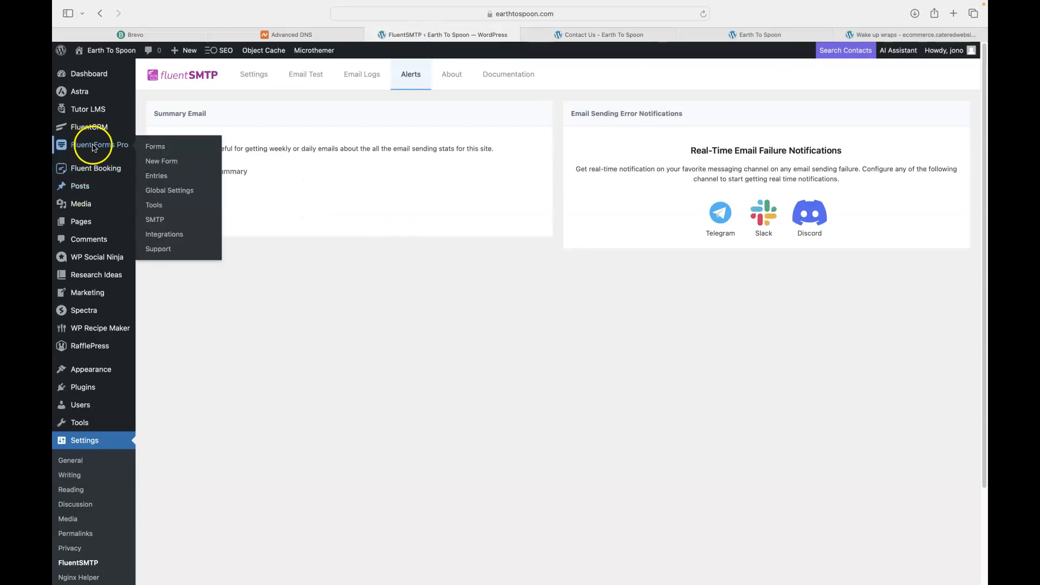
{"action": "left_click", "coordinate": [156, 151]}
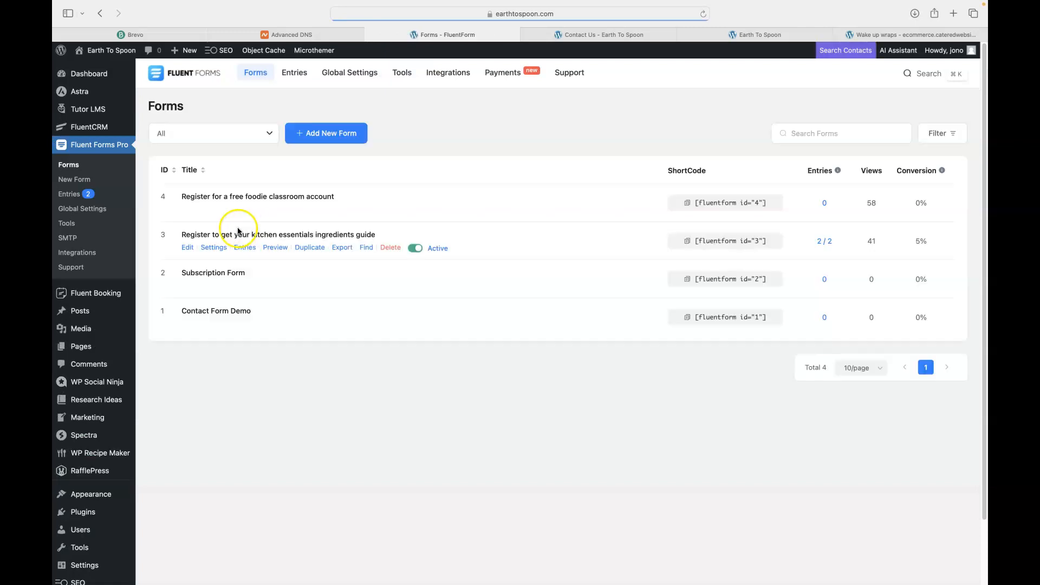
{"action": "left_click", "coordinate": [209, 325]}
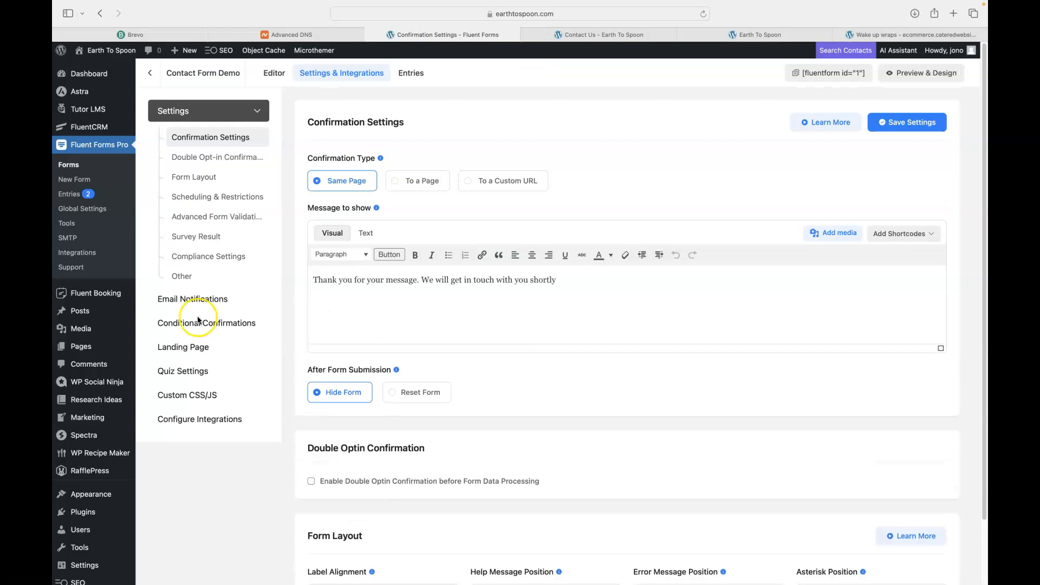
{"action": "left_click", "coordinate": [188, 302]}
{"action": "left_click", "coordinate": [197, 299]}
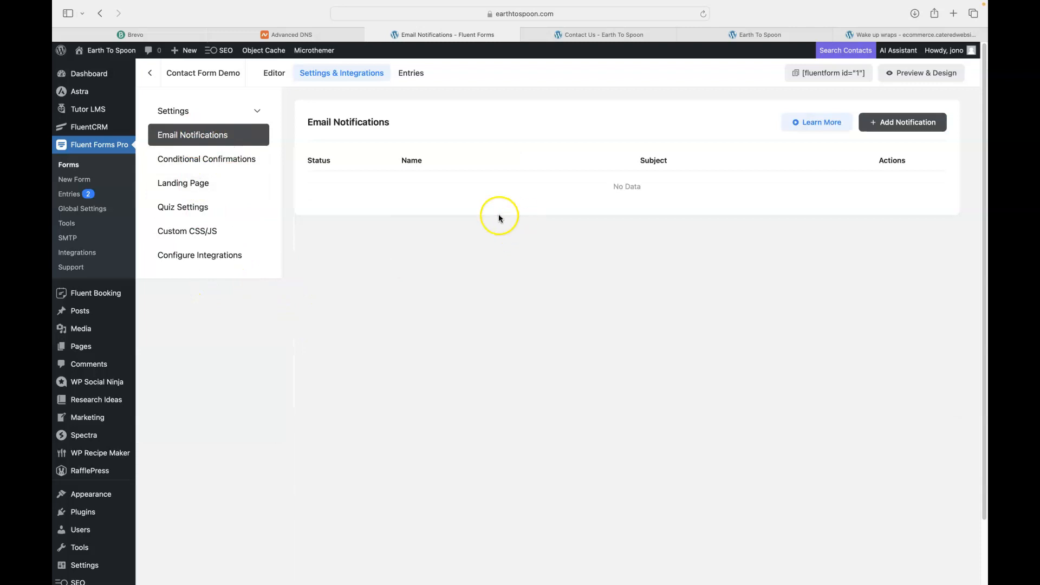
{"action": "left_click", "coordinate": [903, 123]}
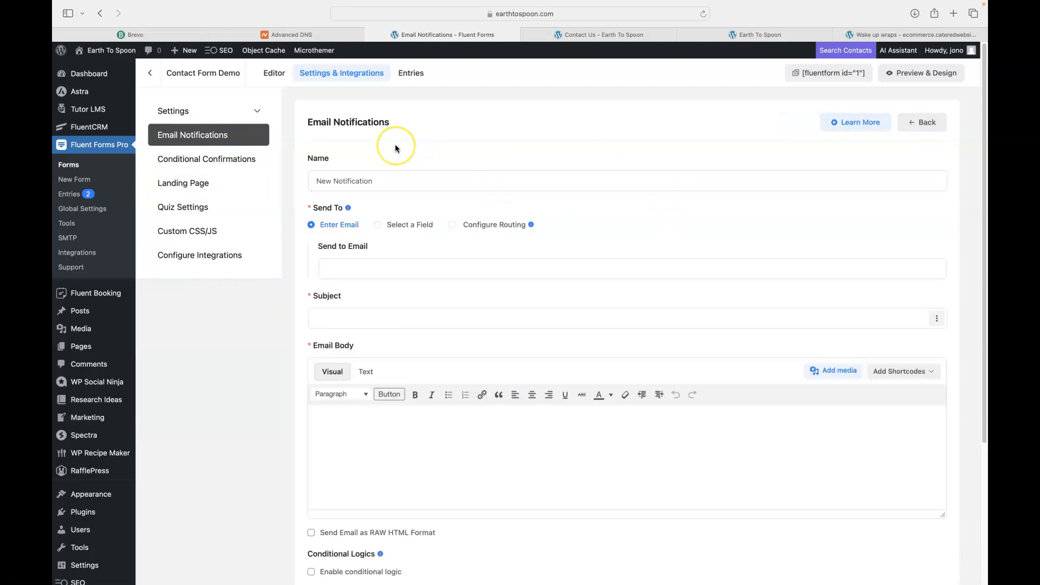
Name the notification 'Email sent to people who fill out form'
{"action": "left_click", "coordinate": [390, 200]}
{"action": "left_click", "coordinate": [378, 182]}
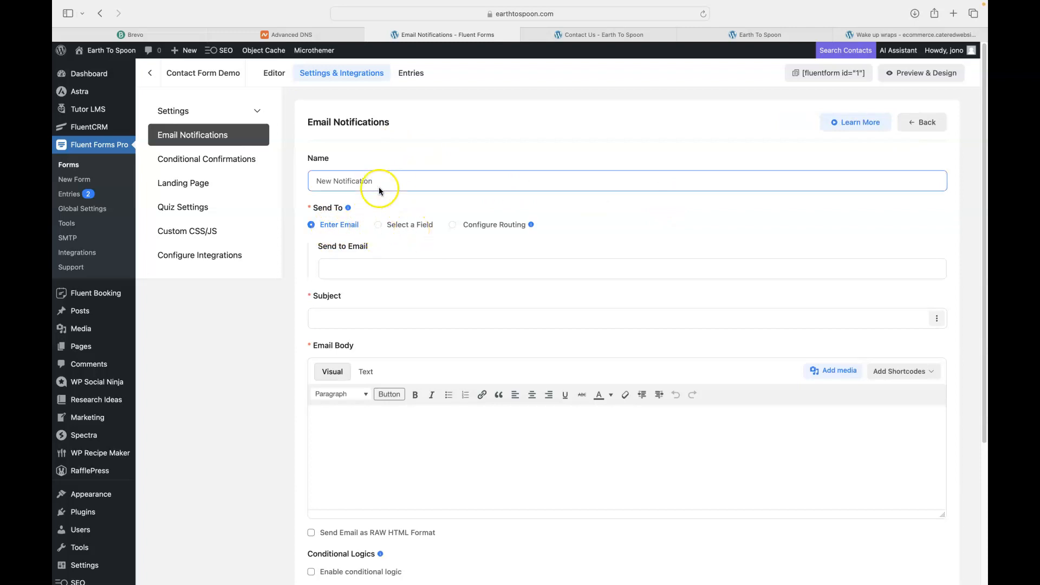
{"action": "left_click_drag", "start_coordinate": [388, 180], "coordinate": [307, 181]}
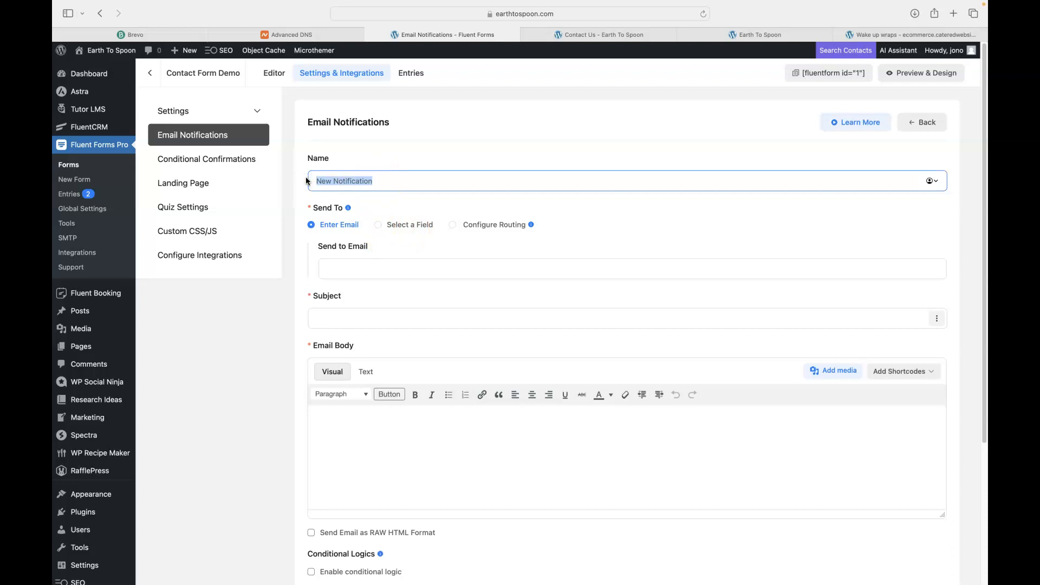
{"action": "type", "text": "Email notification to we"}
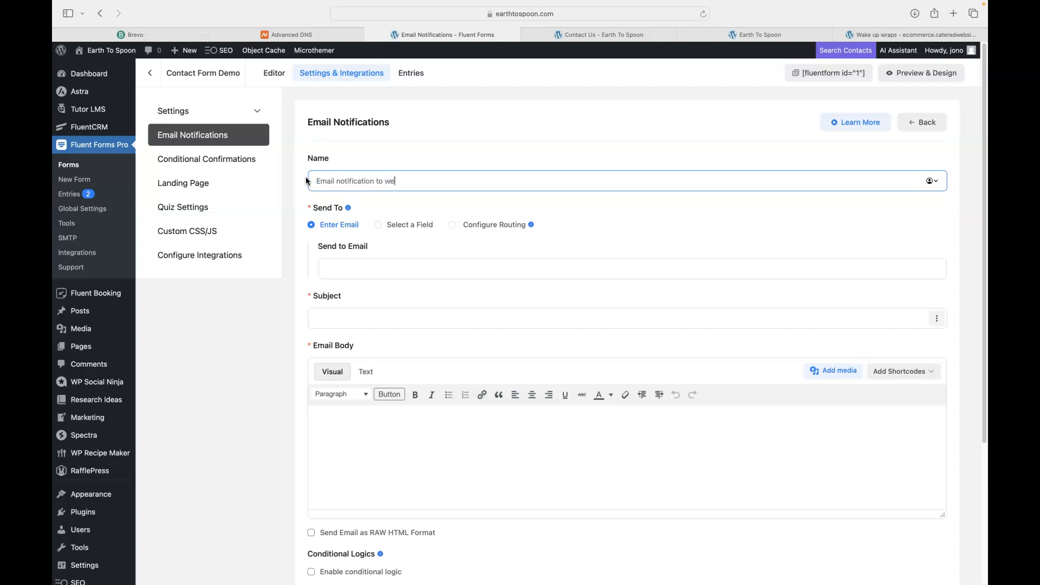
{"action": "key", "text": "BackSpace"}
{"action": "key", "text": "BackSpace"}
{"action": "key", "text": "BackSpace"}
{"action": "key", "text": "BackSpace"}
{"action": "key", "text": "BackSpace"}
{"action": "key", "text": "BackSpace"}
{"action": "key", "text": "BackSpace"}
{"action": "key", "text": "BackSpace"}
{"action": "key", "text": "BackSpace"}
{"action": "key", "text": "BackSpace"}
{"action": "key", "text": "BackSpace"}
{"action": "key", "text": "BackSpace"}
{"action": "key", "text": "BackSpace"}
{"action": "key", "text": "BackSpace"}
{"action": "type", "text": "sent to pedple who fill out form"}
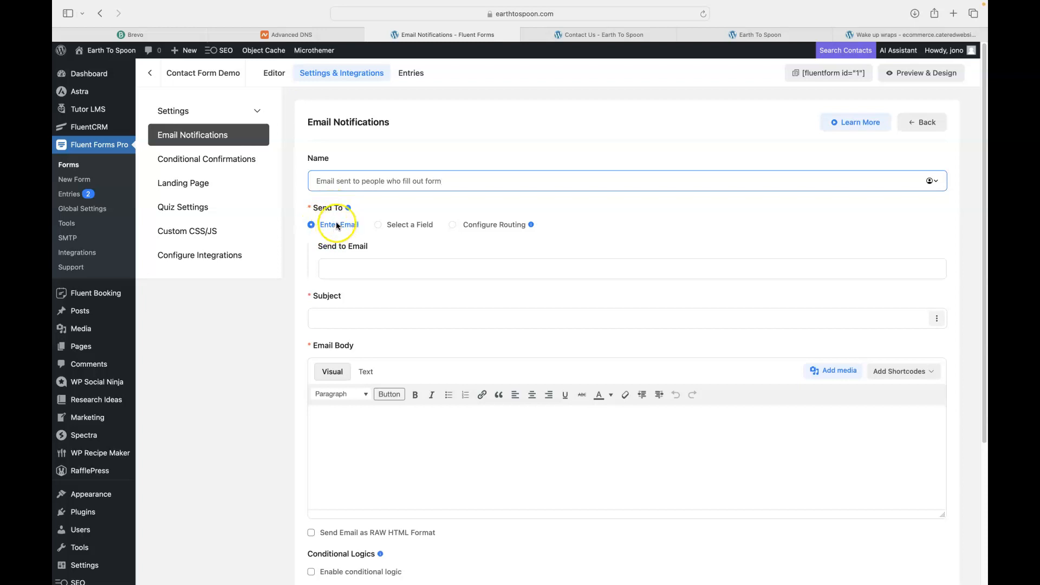
Set the notification subject to the submitted Subject field shortcode {inputs.subject}
{"action": "left_click", "coordinate": [599, 33]}
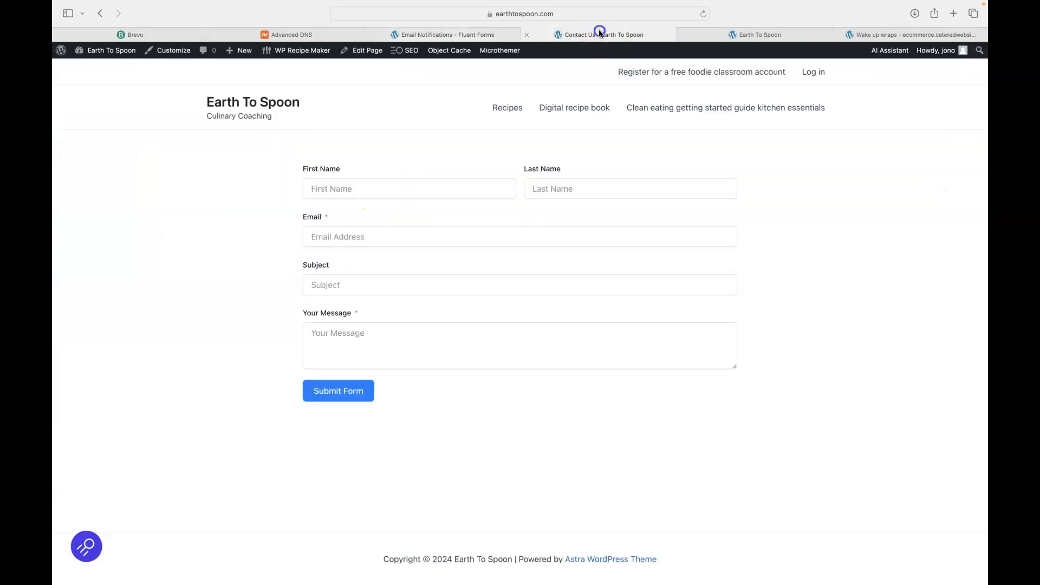
{"action": "left_click", "coordinate": [327, 236]}
{"action": "left_click", "coordinate": [454, 34]}
{"action": "left_click", "coordinate": [412, 320]}
{"action": "left_click", "coordinate": [937, 319]}
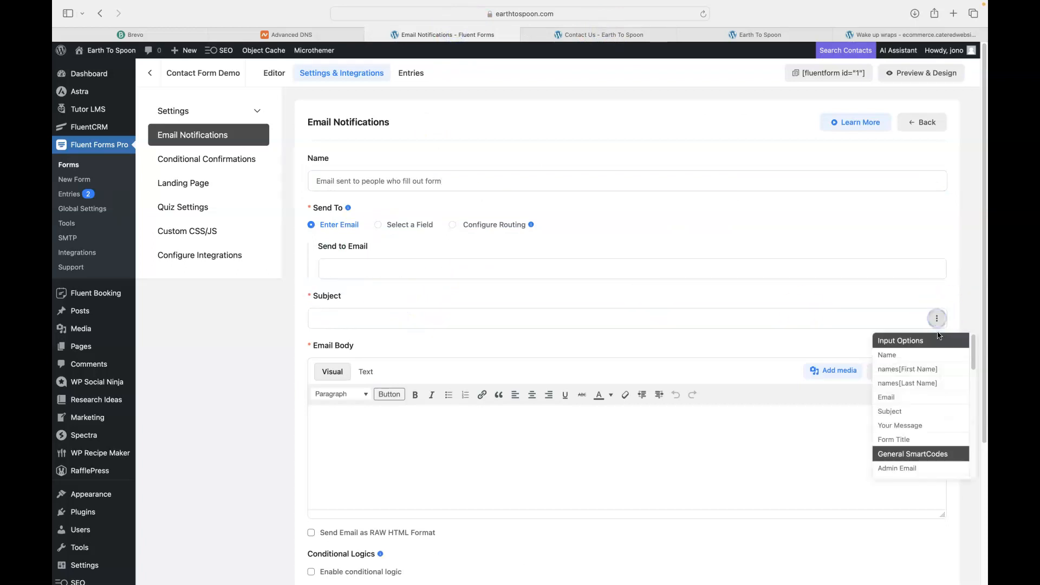
{"action": "left_click", "coordinate": [901, 411]}
{"action": "scroll", "coordinate": [655, 179], "scroll_direction": "down", "scroll_amount": 2}
Enter 'Test' as the email body and save the notification
{"action": "left_click", "coordinate": [569, 355]}
{"action": "type", "text": "Test"}
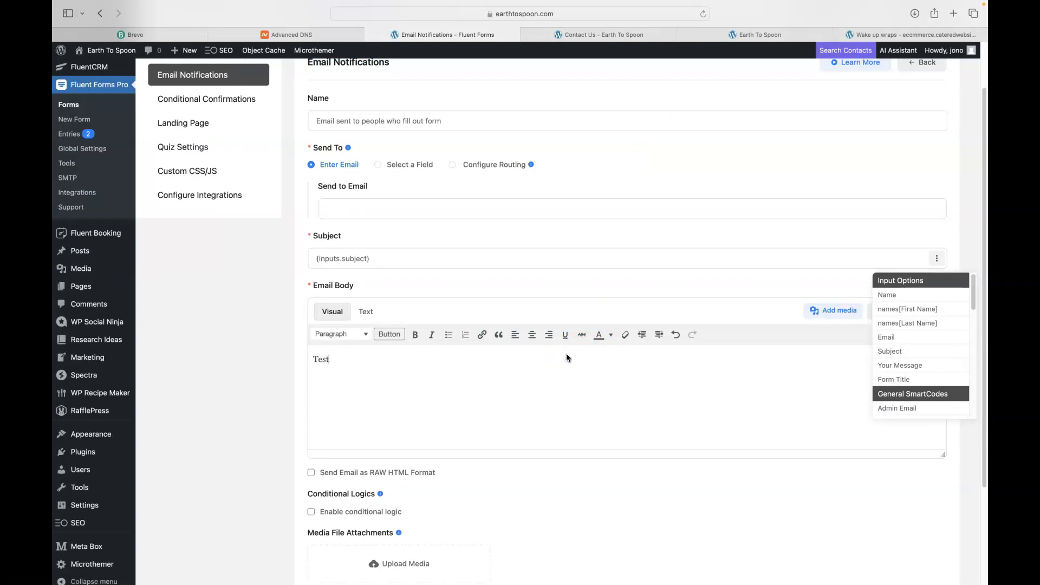
{"action": "scroll", "coordinate": [543, 403], "scroll_direction": "down", "scroll_amount": 3}
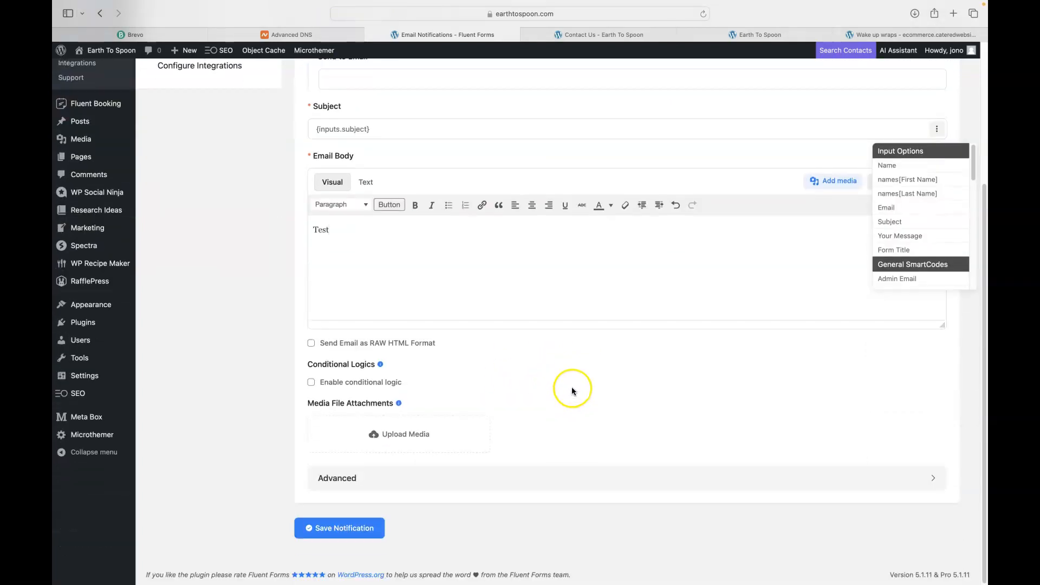
{"action": "scroll", "coordinate": [614, 371], "scroll_direction": "up", "scroll_amount": 4}
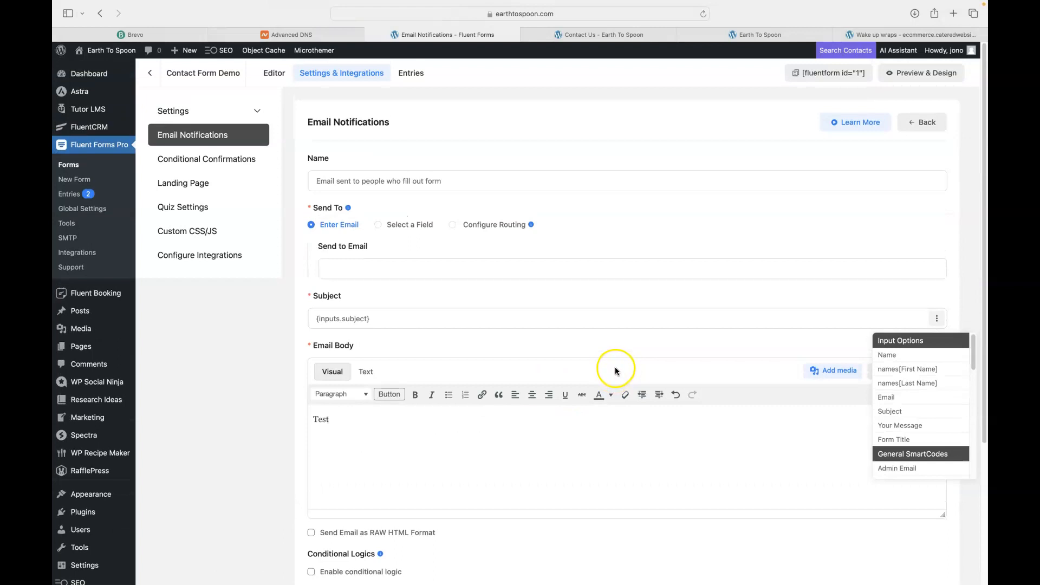
{"action": "scroll", "coordinate": [616, 357], "scroll_direction": "down", "scroll_amount": 1}
{"action": "left_click", "coordinate": [350, 527]}
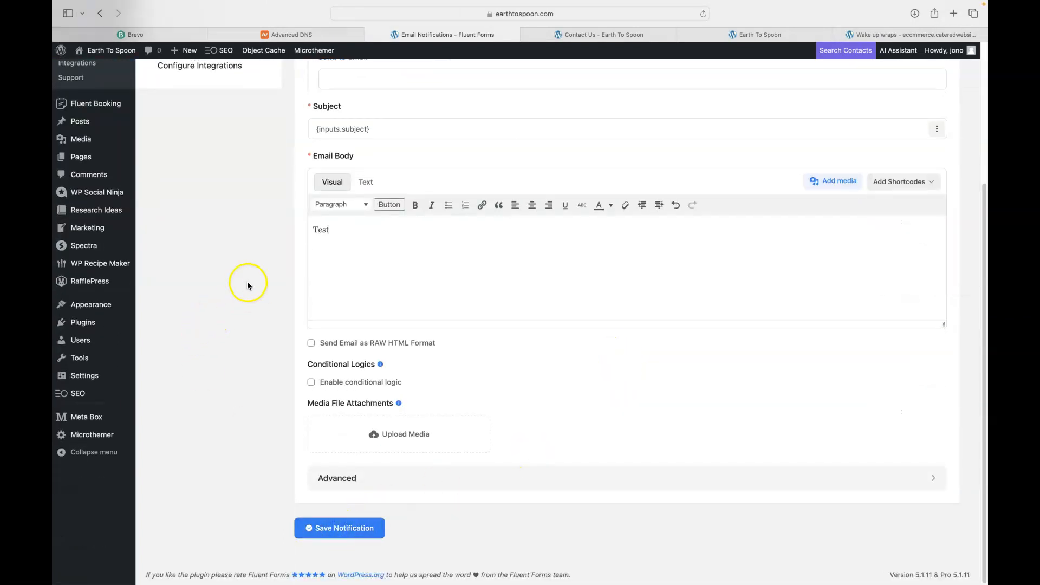
{"action": "scroll", "coordinate": [244, 286], "scroll_direction": "up", "scroll_amount": 5}
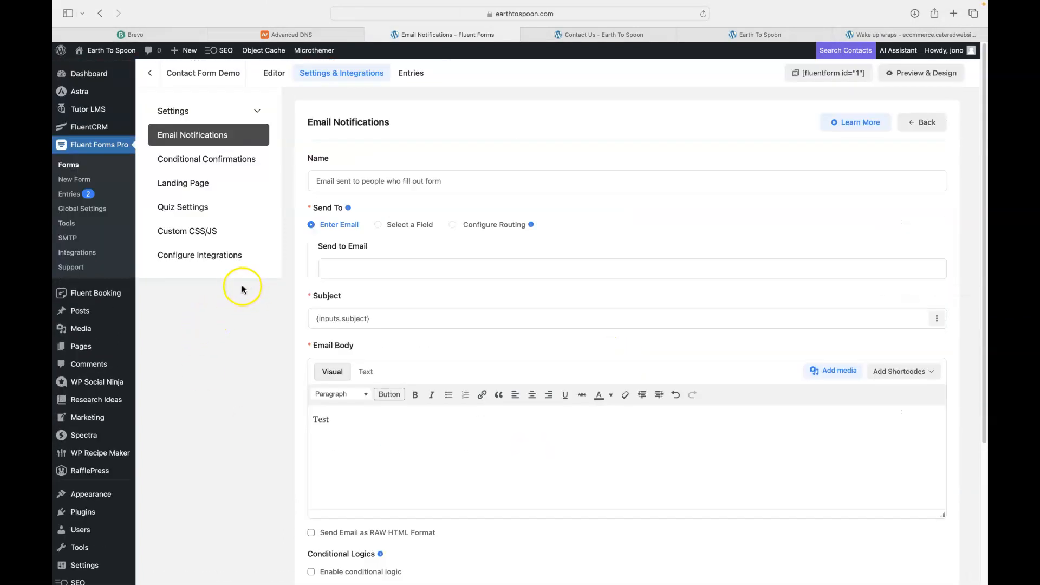
{"action": "left_click", "coordinate": [601, 34]}
Reload the Contact Us page and enter a first name, last name and the Yahoo email address
{"action": "left_click", "coordinate": [703, 14]}
{"action": "left_click", "coordinate": [745, 152]}
{"action": "left_click", "coordinate": [351, 185]}
{"action": "type", "text": "T"}
{"action": "key", "text": "Tab"}
{"action": "type", "text": "Jon"}
{"action": "key", "text": "Tab"}
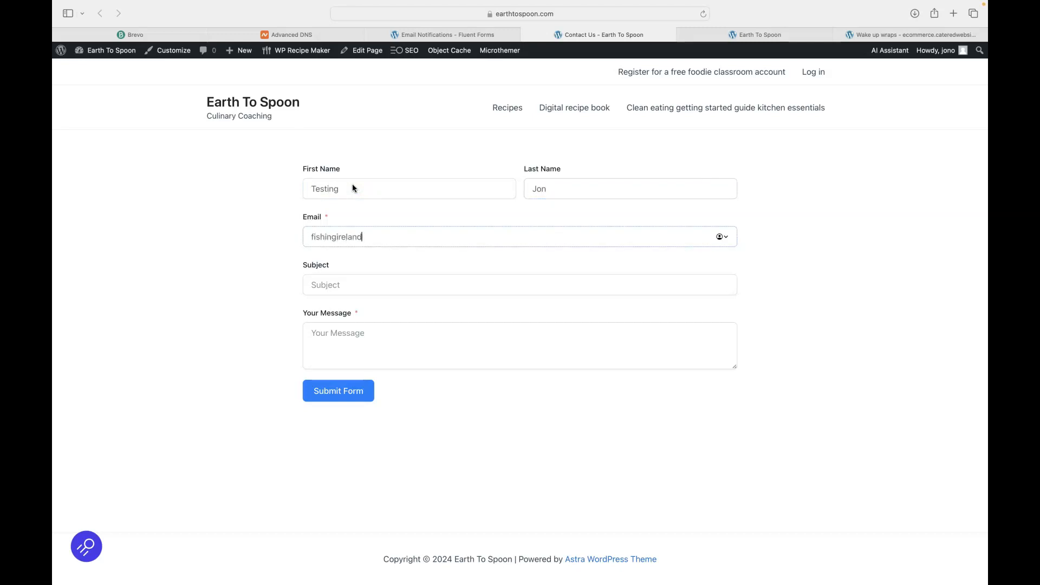
Fill Subject and message with 'Testing', submit the form, and return to Fluent Forms
{"action": "key", "text": "Tab"}
{"action": "type", "text": "Testing"}
{"action": "key", "text": "Tab"}
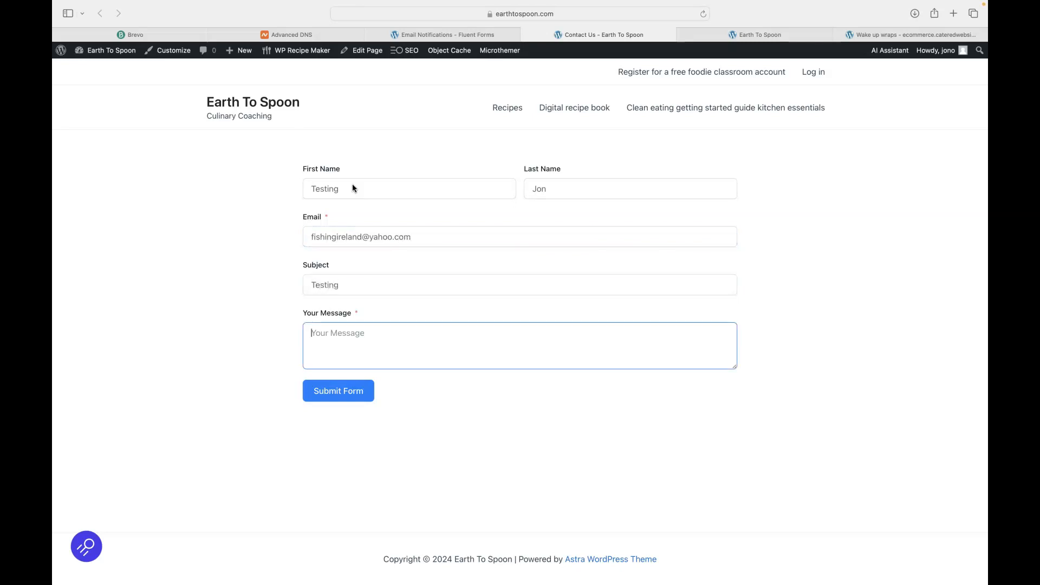
{"action": "type", "text": "Testing"}
{"action": "left_click", "coordinate": [340, 397]}
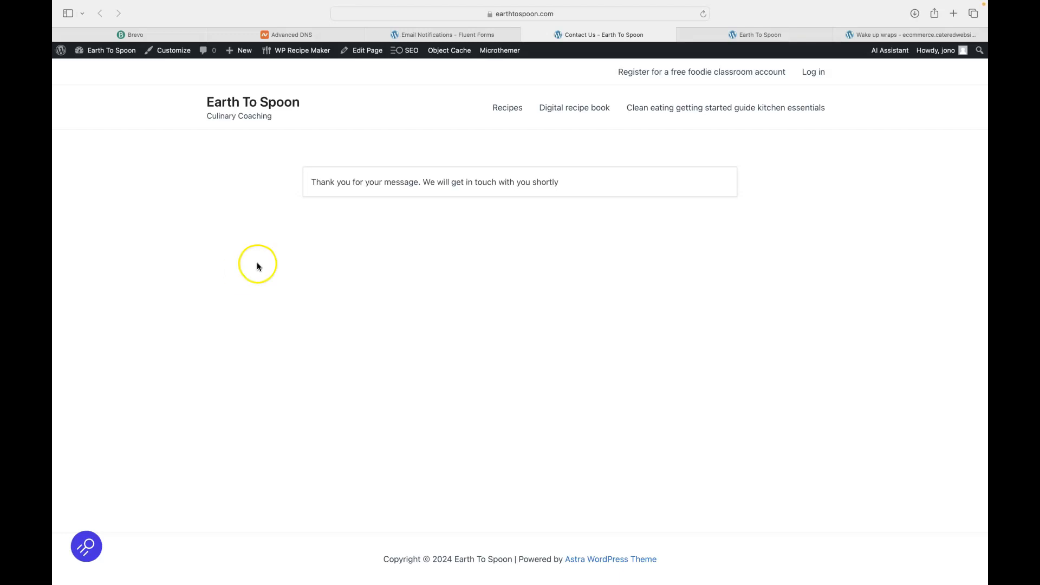
{"action": "left_click", "coordinate": [433, 36]}
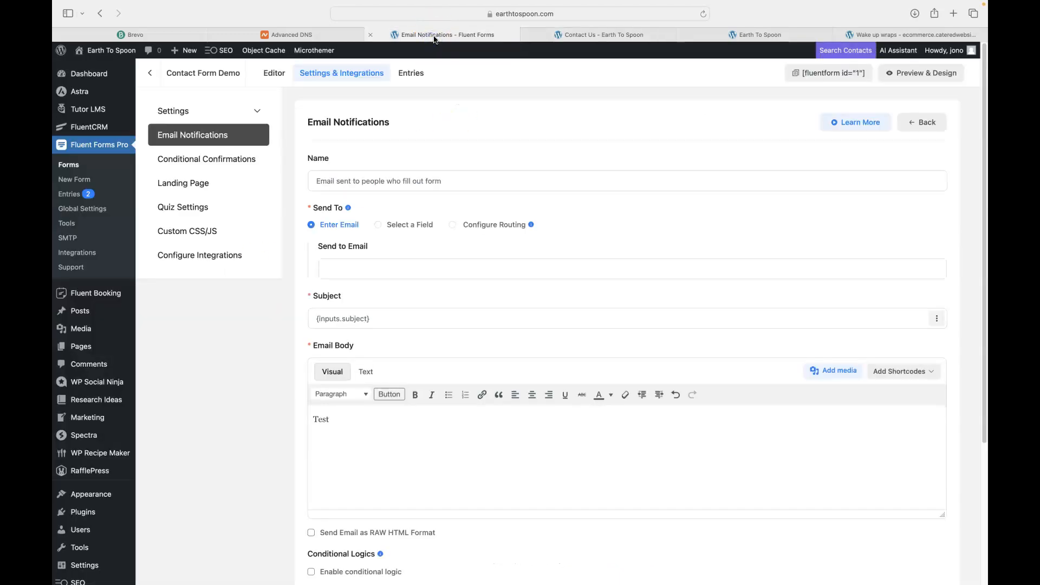
Review the all-forms entries list, then open the Fluent Forms list of all forms
{"action": "left_click", "coordinate": [70, 194]}
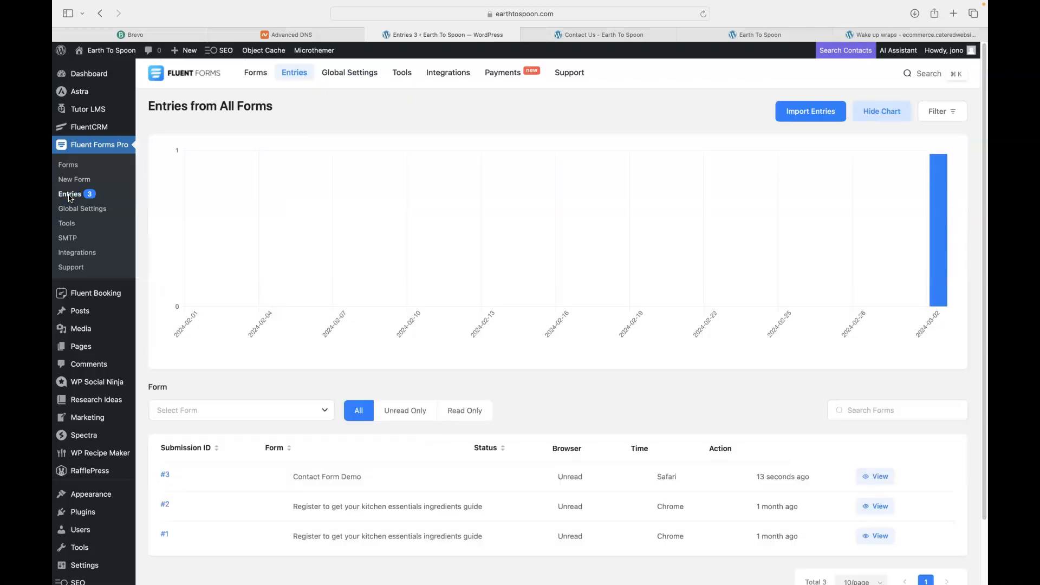
{"action": "scroll", "coordinate": [552, 277], "scroll_direction": "down", "scroll_amount": 1}
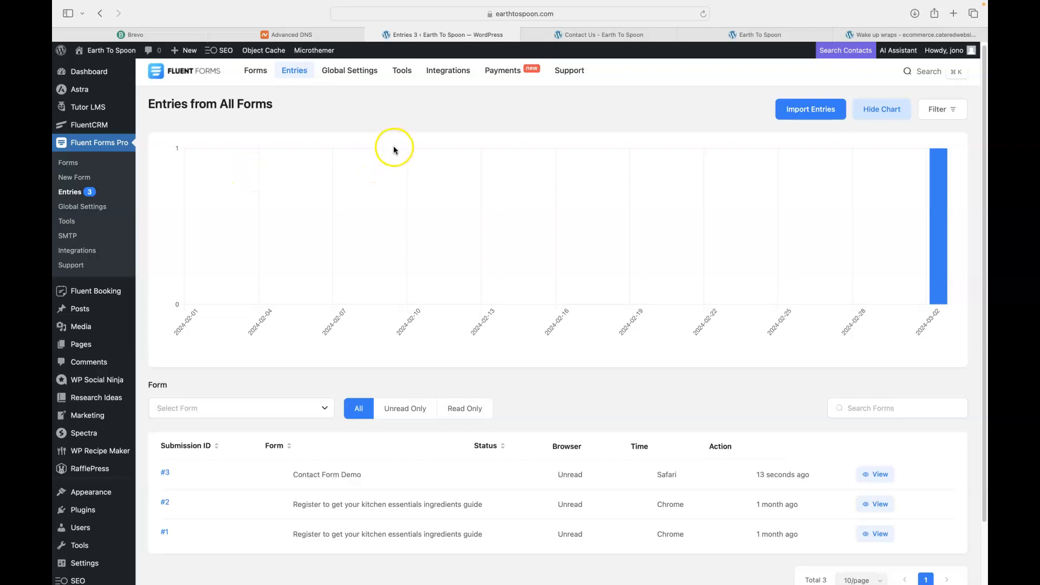
{"action": "scroll", "coordinate": [635, 204], "scroll_direction": "down", "scroll_amount": 1}
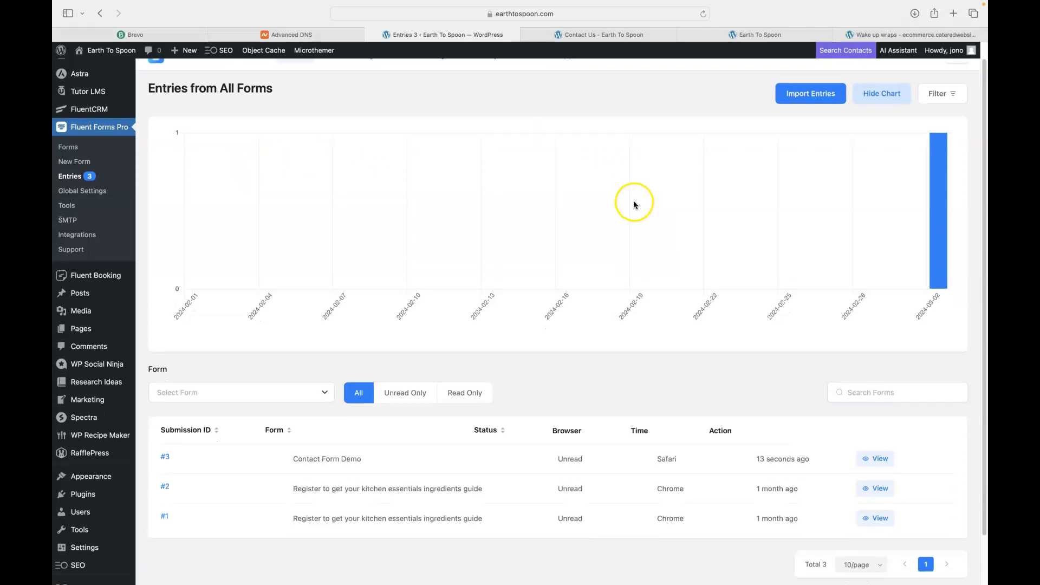
{"action": "scroll", "coordinate": [635, 204], "scroll_direction": "down", "scroll_amount": 3}
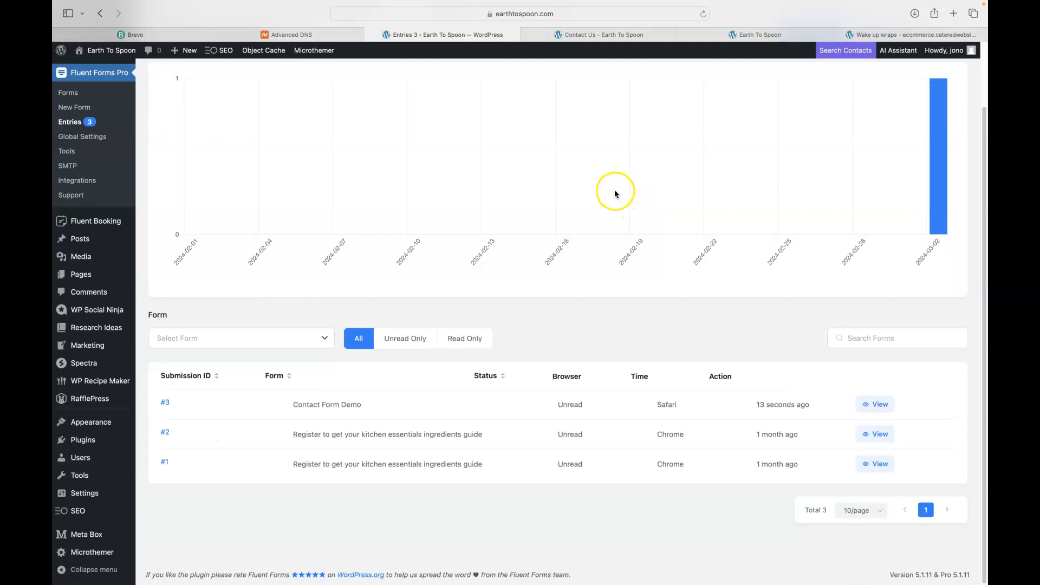
{"action": "scroll", "coordinate": [616, 193], "scroll_direction": "up", "scroll_amount": 4}
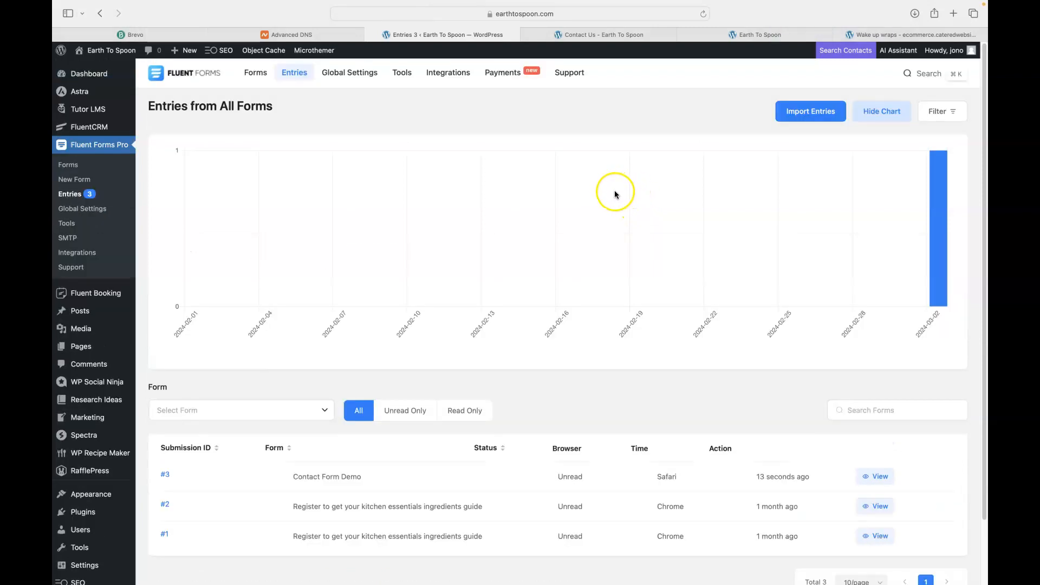
{"action": "left_click", "coordinate": [70, 169]}
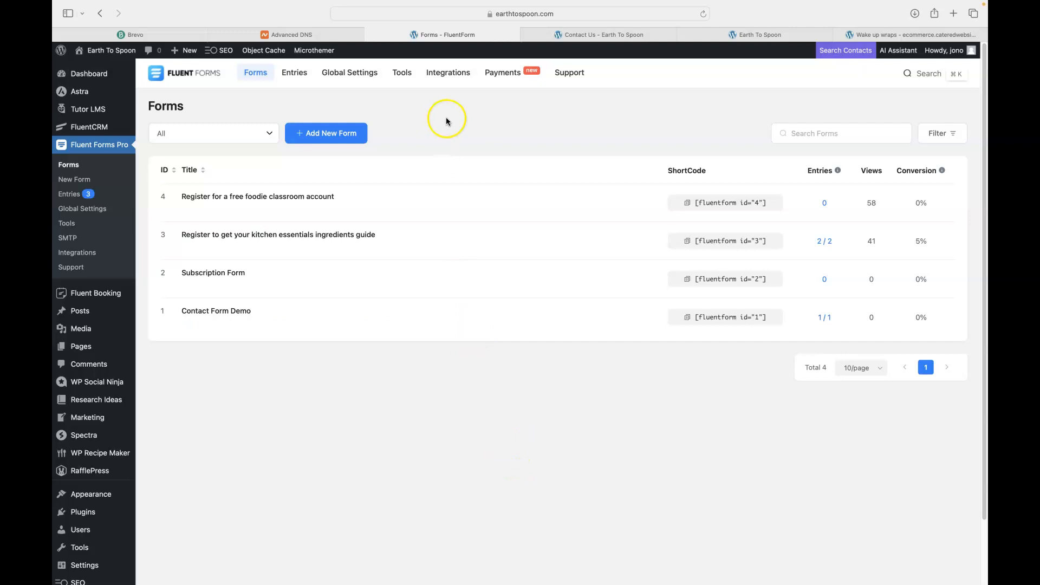
Open FluentSMTP's Email Logs, filter by Successful, then return to All Statuses
{"action": "left_click", "coordinate": [69, 238]}
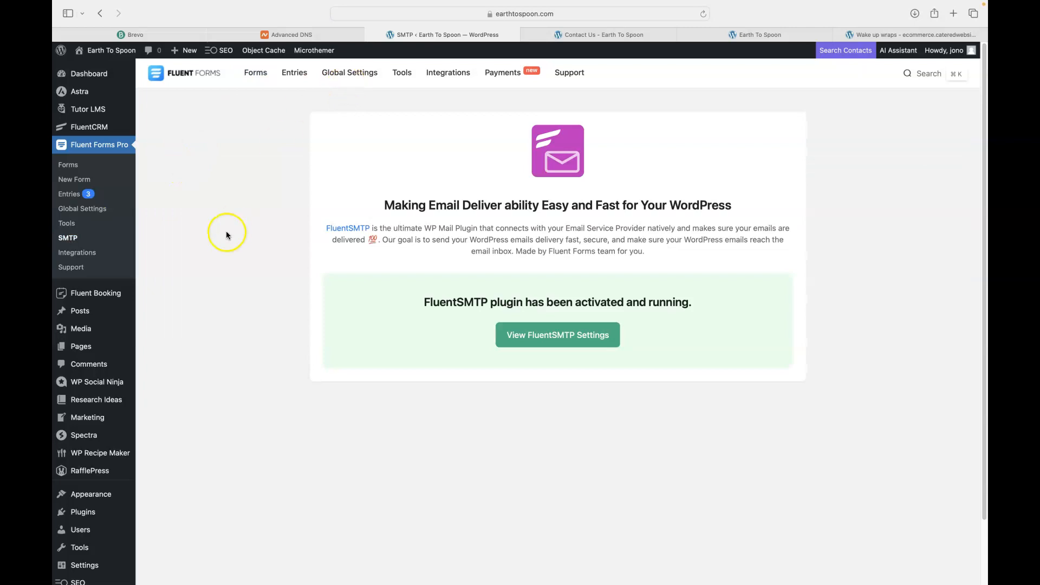
{"action": "scroll", "coordinate": [226, 232], "scroll_direction": "down", "scroll_amount": 3}
{"action": "mouse_move", "coordinate": [87, 497]}
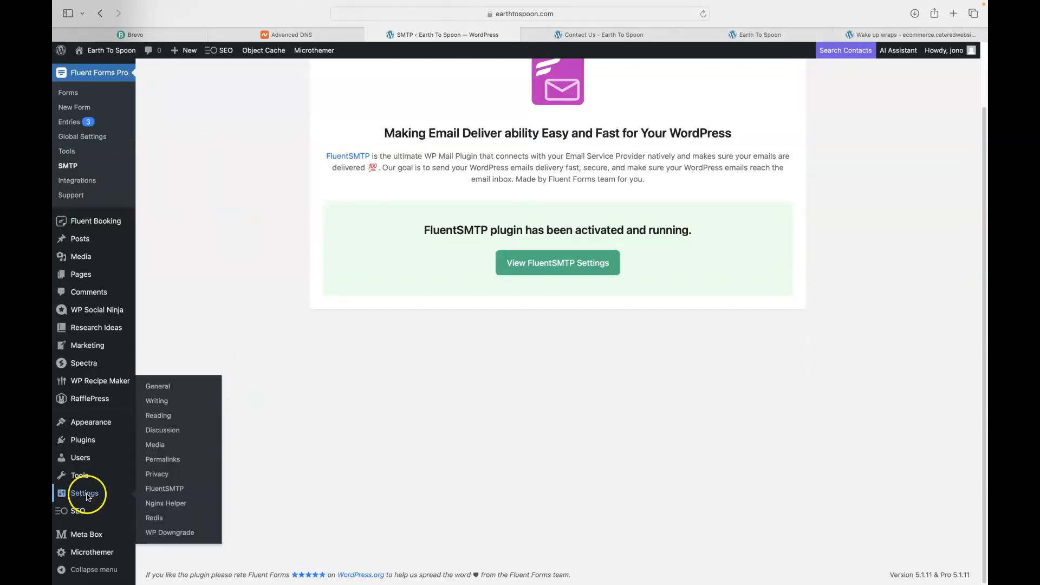
{"action": "left_click", "coordinate": [164, 490]}
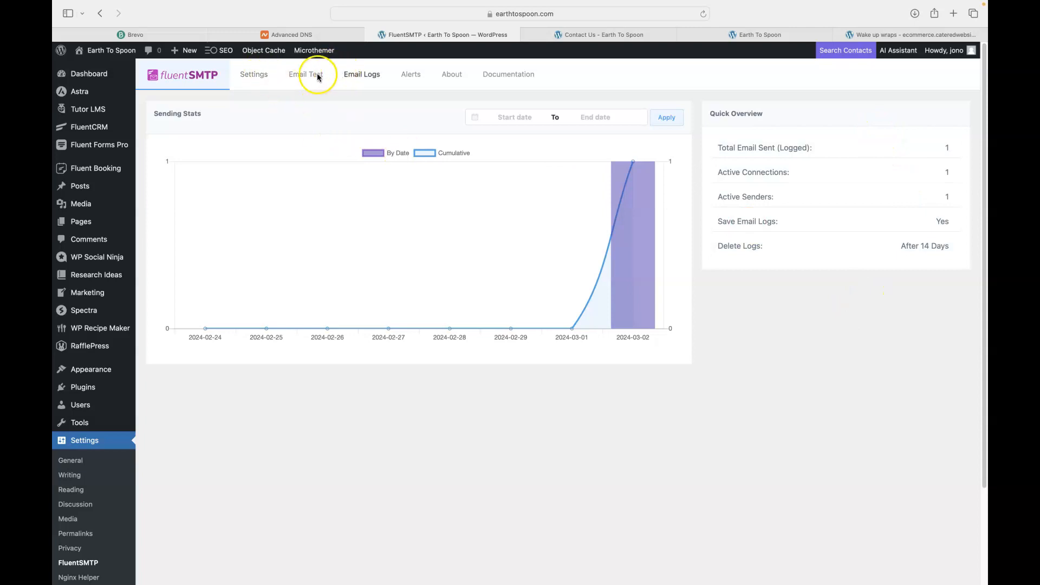
{"action": "left_click", "coordinate": [361, 77]}
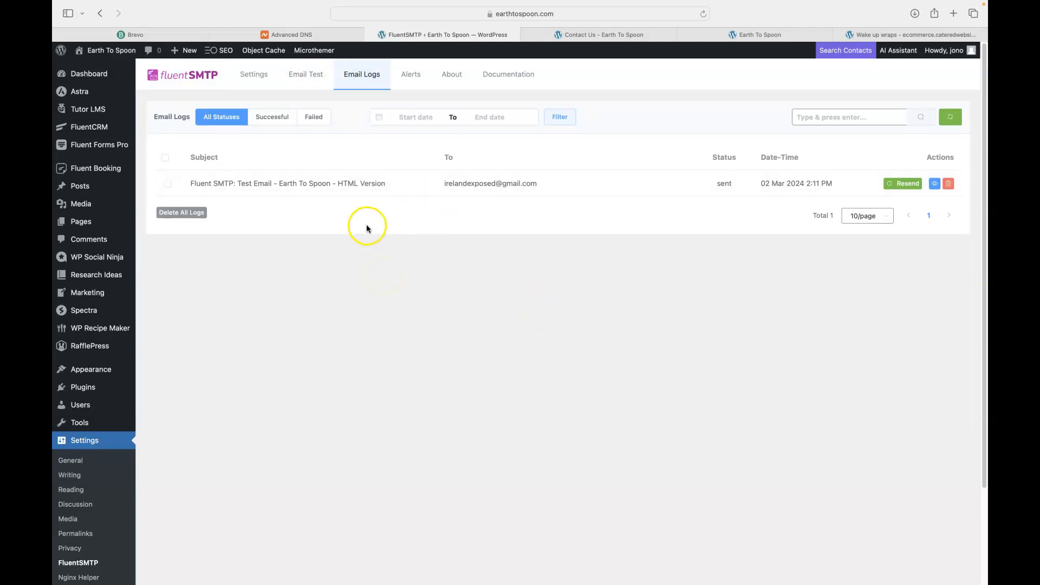
{"action": "left_click", "coordinate": [272, 119]}
{"action": "left_click", "coordinate": [225, 117]}
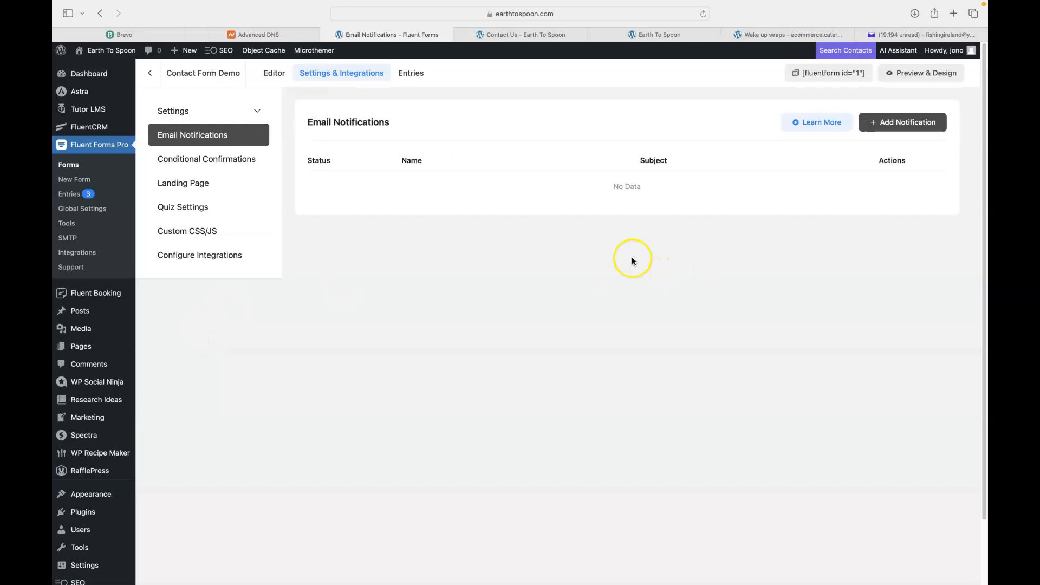
Add a new notification sent to the address in the form's Email field
{"action": "left_click", "coordinate": [894, 123]}
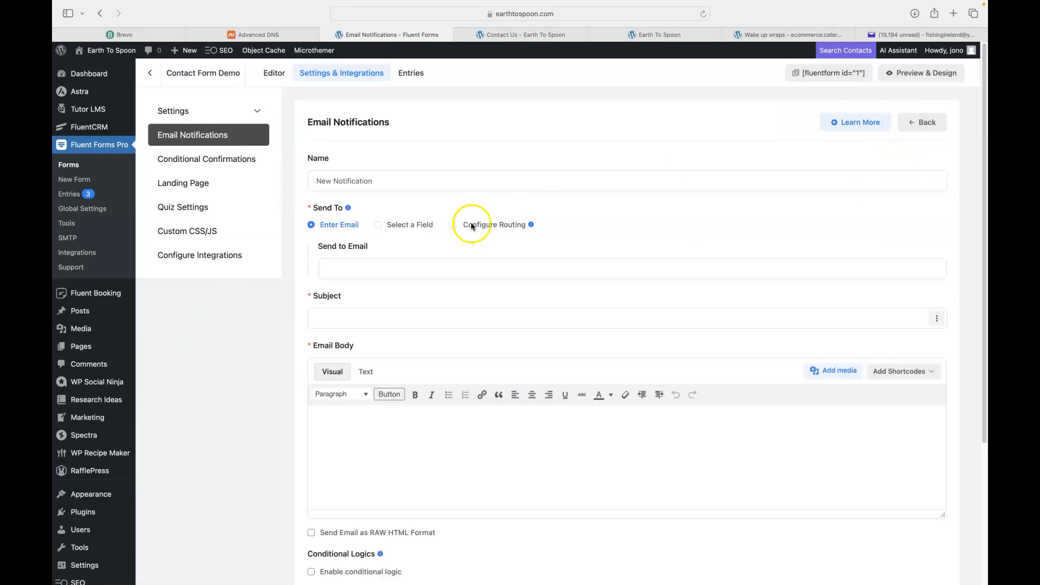
{"action": "left_click", "coordinate": [371, 271]}
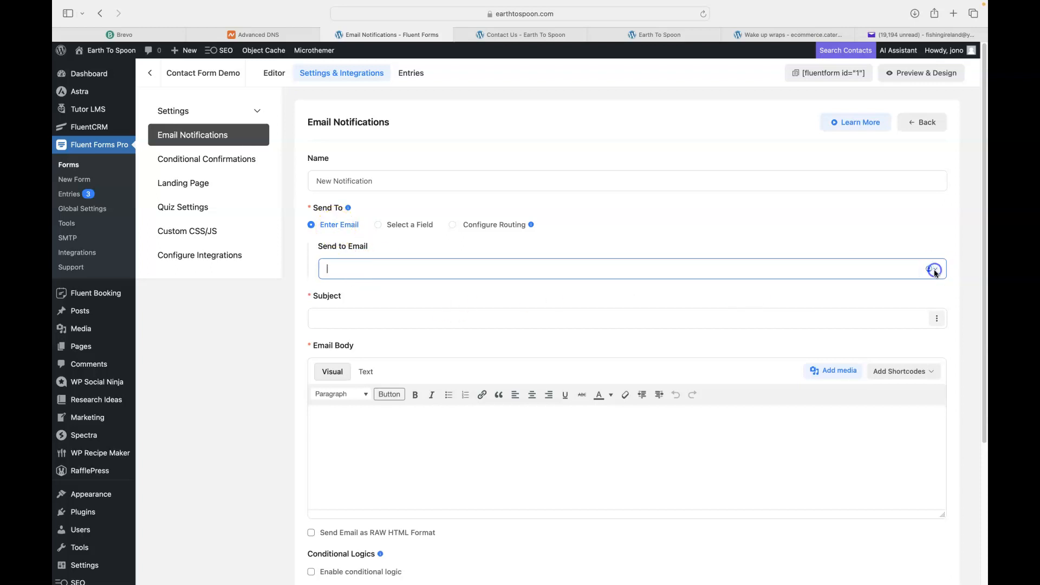
{"action": "left_click", "coordinate": [378, 225]}
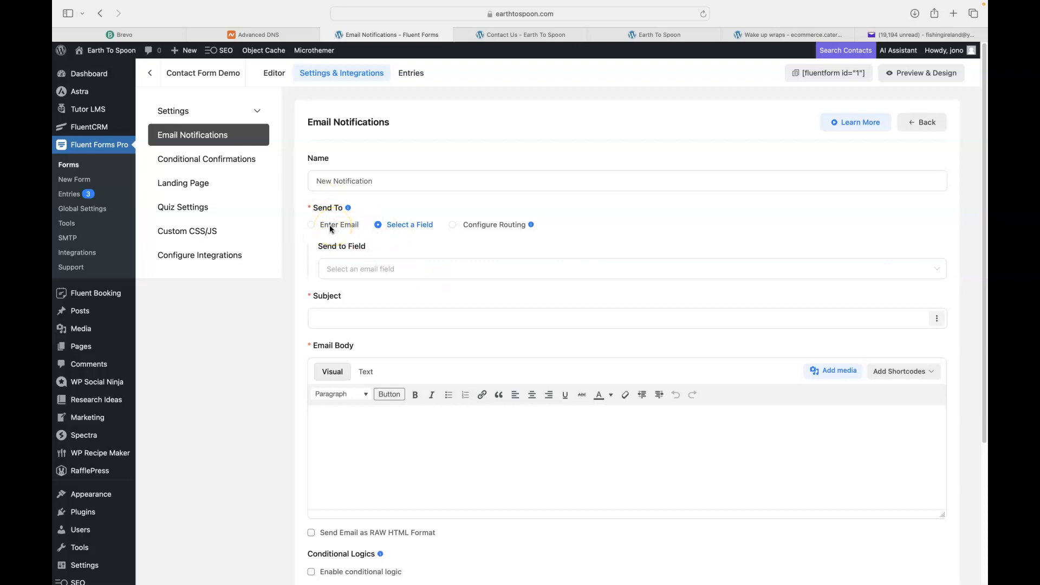
{"action": "left_click", "coordinate": [938, 267]}
{"action": "left_click", "coordinate": [343, 297]}
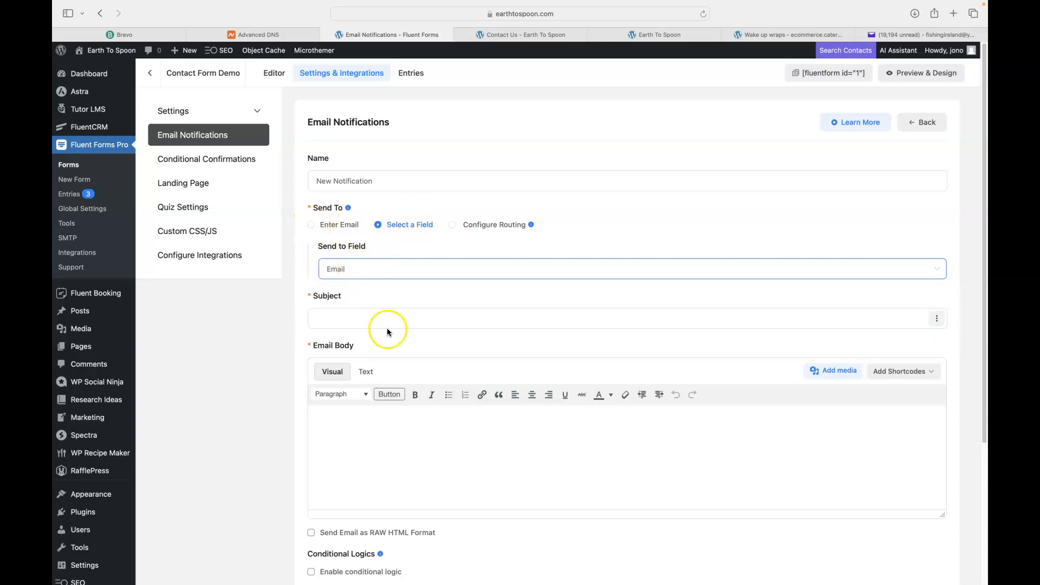
Set the notification subject and body to 'Test' and save it
{"action": "left_click", "coordinate": [356, 320]}
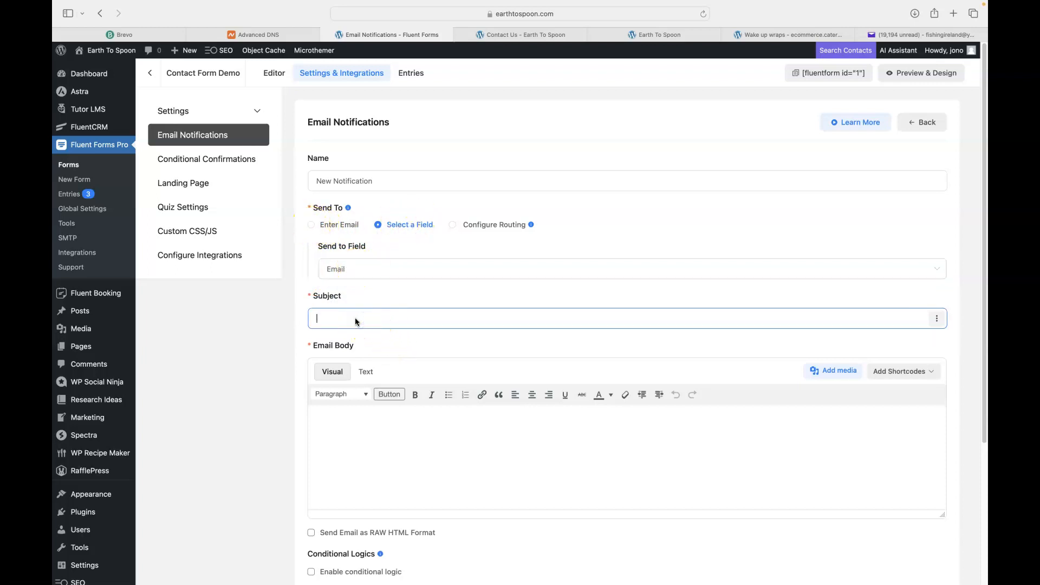
{"action": "type", "text": "Test"}
{"action": "scroll", "coordinate": [564, 372], "scroll_direction": "down", "scroll_amount": 3}
{"action": "left_click", "coordinate": [455, 339]}
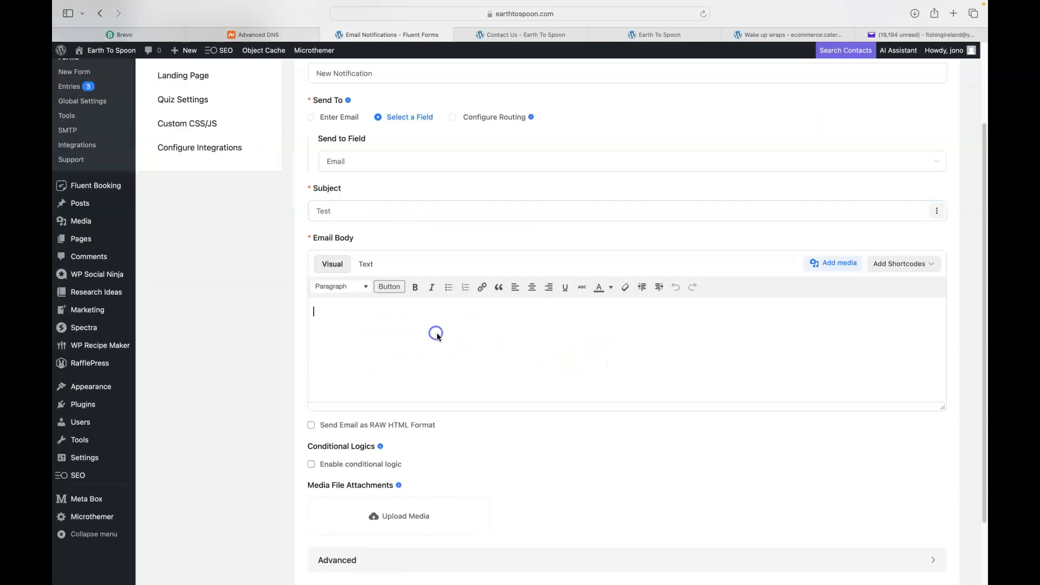
{"action": "type", "text": "Test"}
{"action": "left_click", "coordinate": [416, 479]}
{"action": "scroll", "coordinate": [373, 485], "scroll_direction": "down", "scroll_amount": 3}
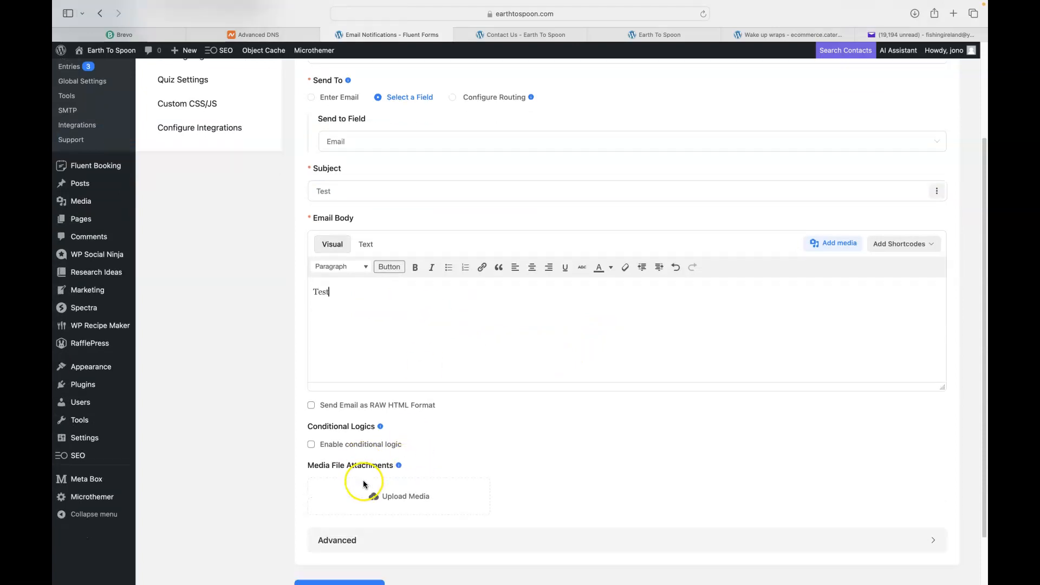
{"action": "left_click", "coordinate": [340, 531]}
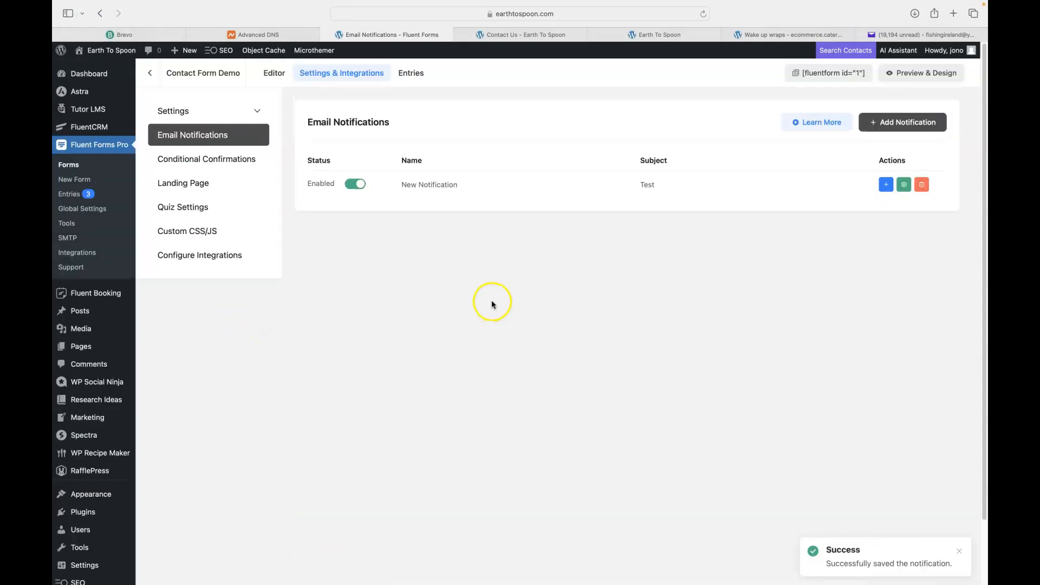
Reload the Contact Us page and fill first name, last name, subject and message with 'Test'
{"action": "left_click", "coordinate": [524, 33]}
{"action": "left_click", "coordinate": [704, 13]}
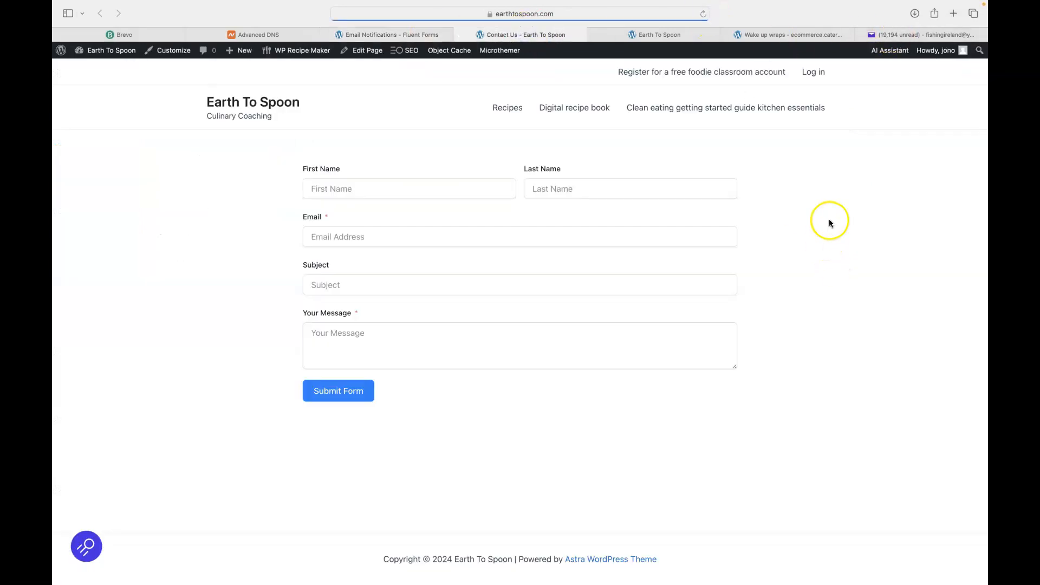
{"action": "left_click", "coordinate": [353, 190]}
{"action": "type", "text": "Test"}
{"action": "key", "text": "super+a"}
{"action": "key", "text": "super+c"}
{"action": "left_click", "coordinate": [542, 190]}
{"action": "key", "text": "super+v"}
{"action": "left_click", "coordinate": [343, 287]}
{"action": "key", "text": "super+v"}
{"action": "left_click", "coordinate": [343, 342]}
{"action": "key", "text": "super+v"}
Enter the Yahoo email address, submit the form, and return to the notification settings
{"action": "left_click", "coordinate": [344, 238]}
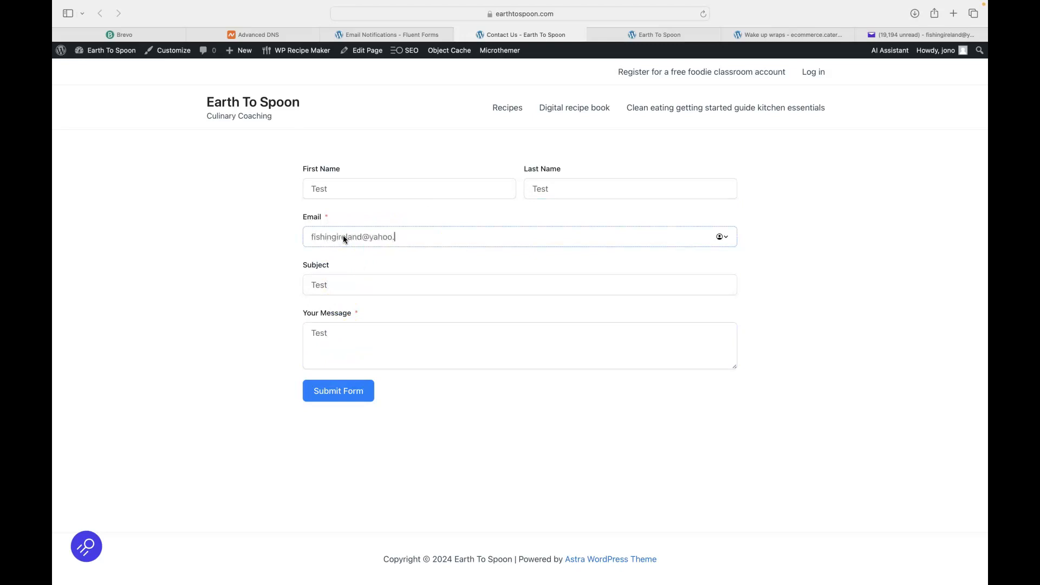
{"action": "left_click", "coordinate": [320, 395]}
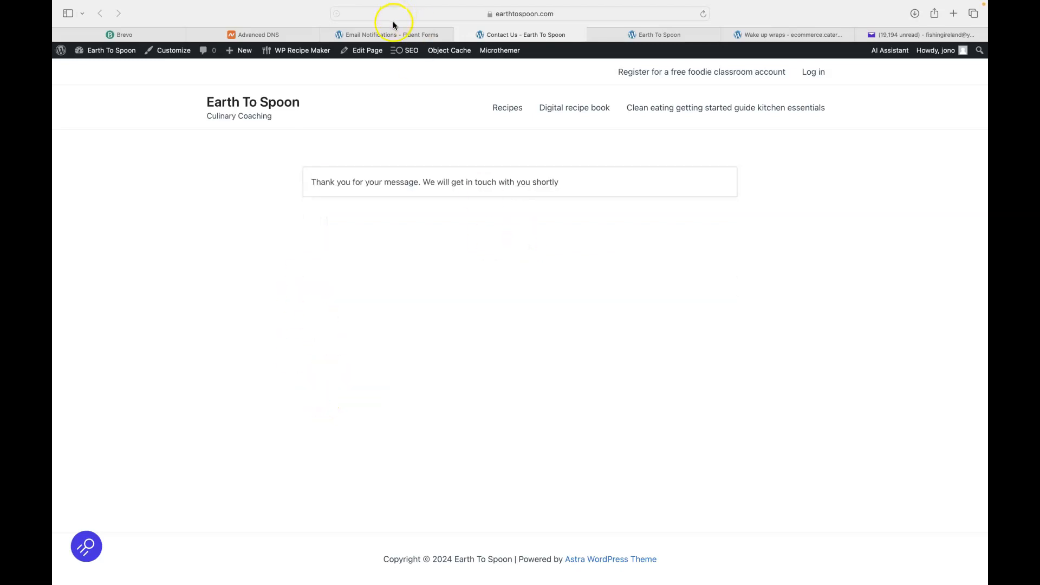
{"action": "left_click", "coordinate": [391, 35]}
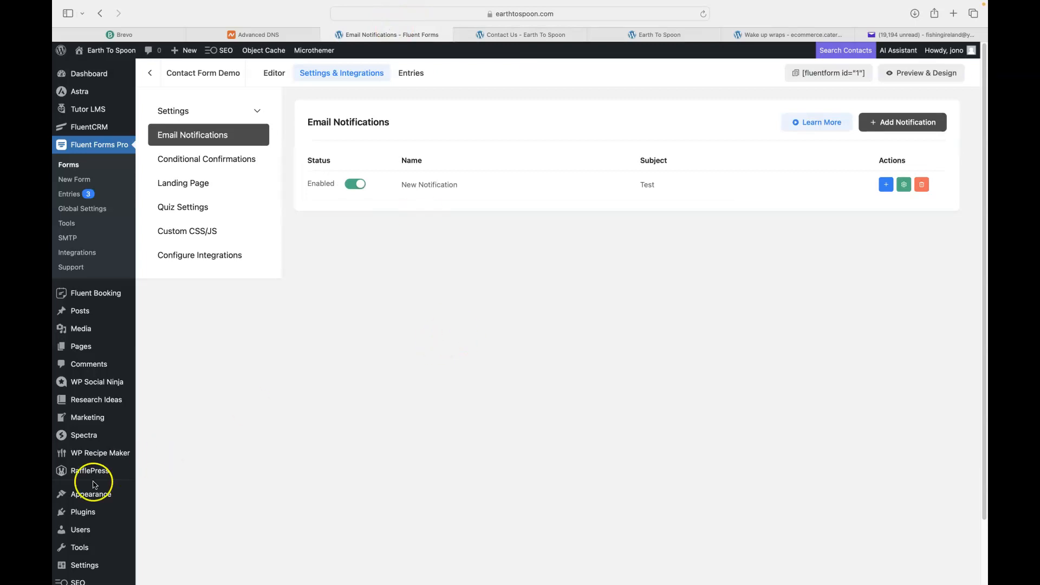
Open the FluentSMTP dashboard from Settings to see 2 emails sent
{"action": "scroll", "coordinate": [76, 477], "scroll_direction": "down", "scroll_amount": 3}
{"action": "mouse_move", "coordinate": [90, 495]}
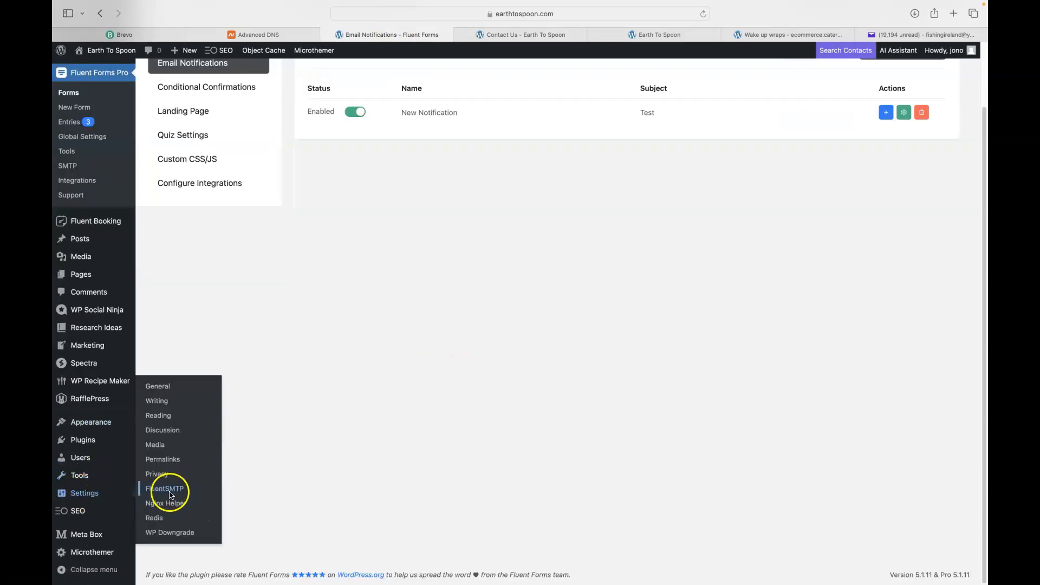
{"action": "left_click", "coordinate": [170, 494]}
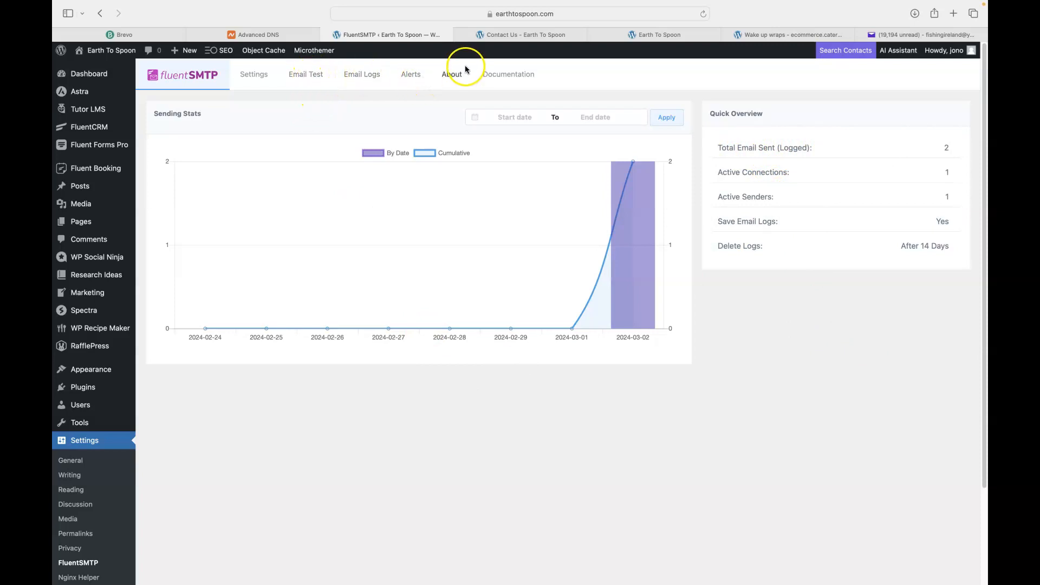
Switch to Yahoo Mail and open the new 'Test' email from the contact form
{"action": "left_click", "coordinate": [906, 35]}
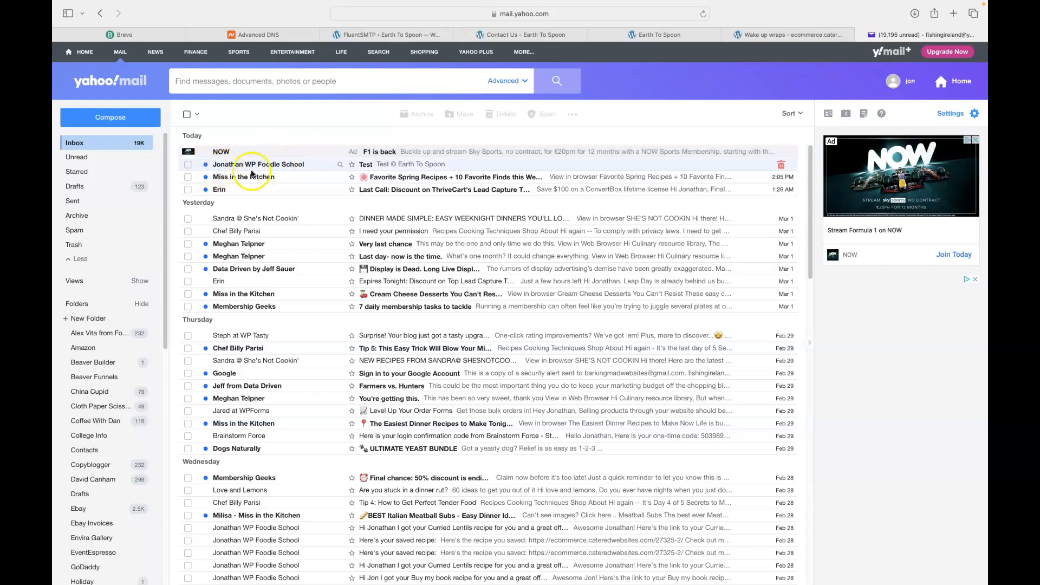
{"action": "left_click", "coordinate": [362, 165]}
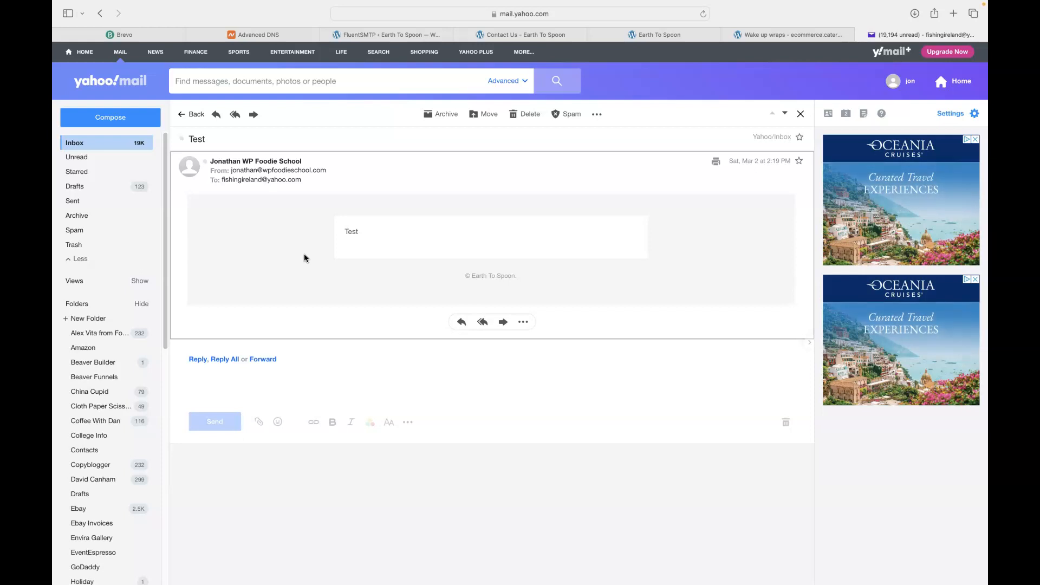
Switch to Brevo to view earthtospoon.com's matched Brevo code, DKIM and DMARC records
{"action": "left_click", "coordinate": [143, 34]}
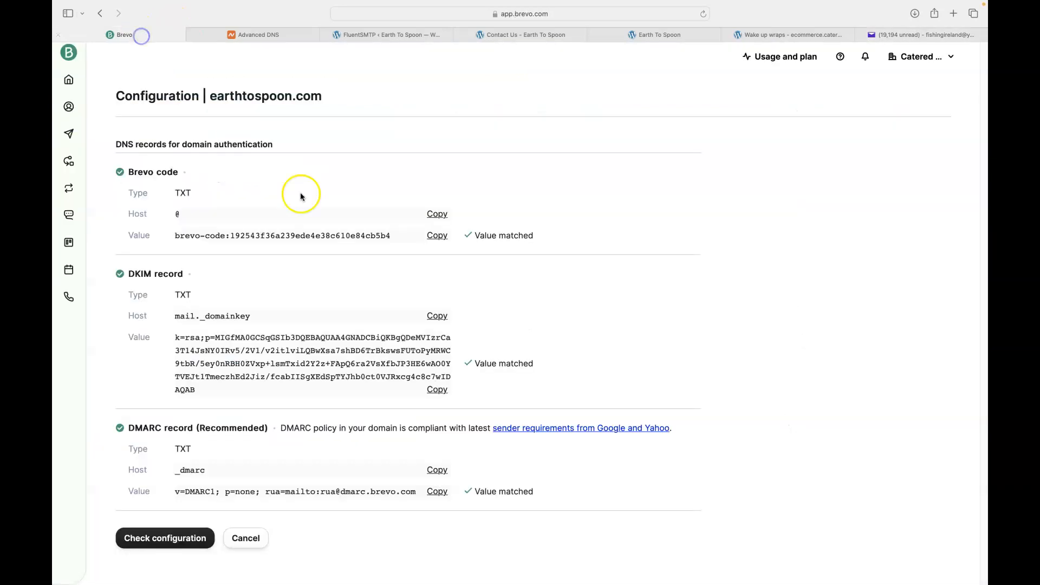